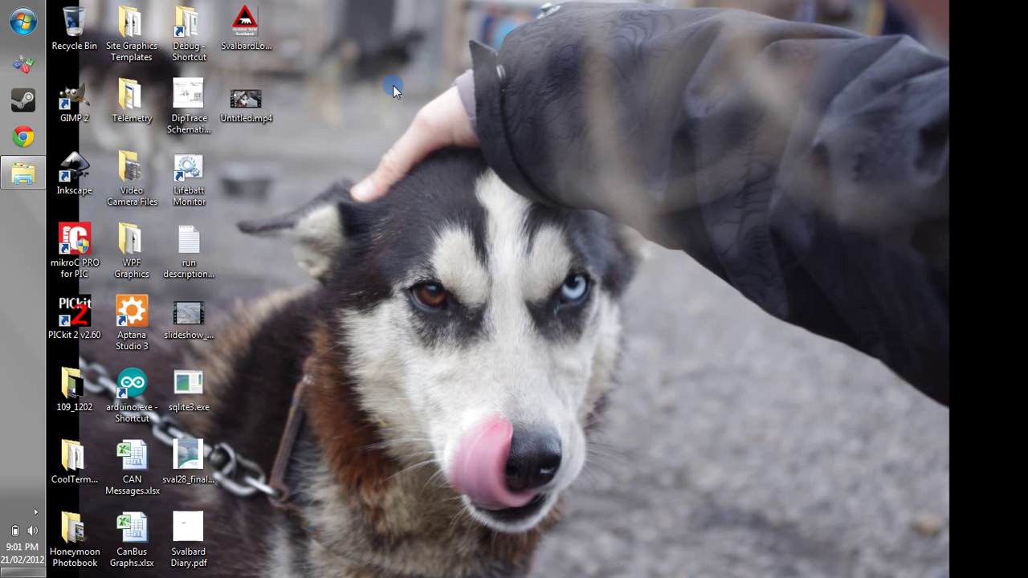
- Open the Dropbox folder Diptrace Libraries and examine the library files MechsPatterns.lib and MechsLib.eli
left_click(23, 173)
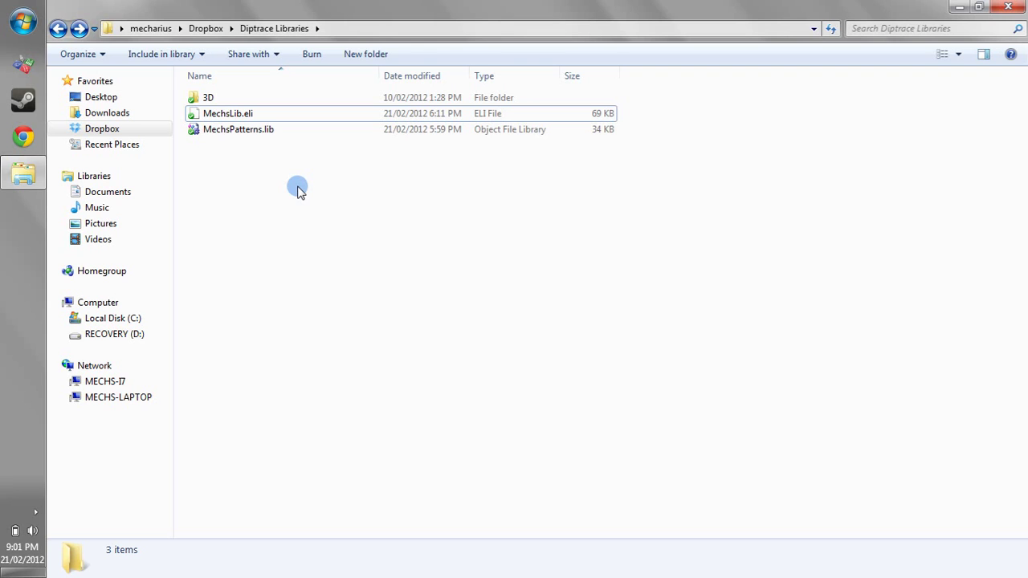
left_click(260, 133)
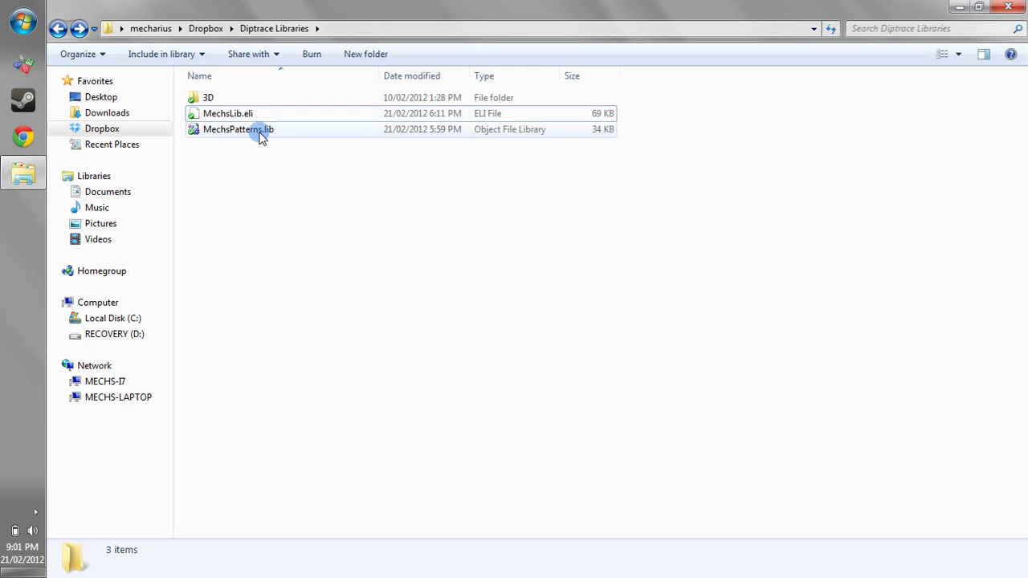
left_click(259, 133)
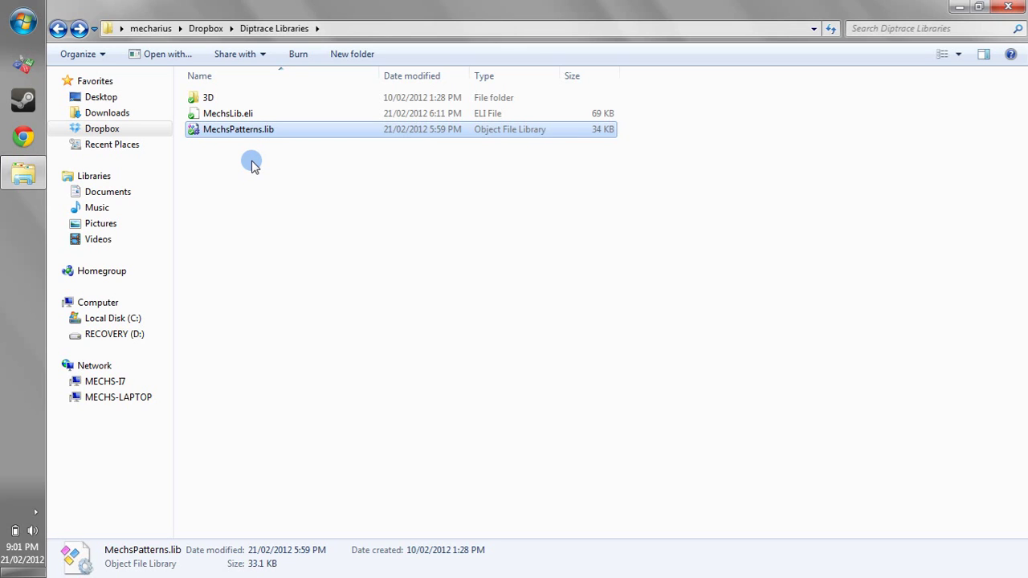
left_click(238, 113)
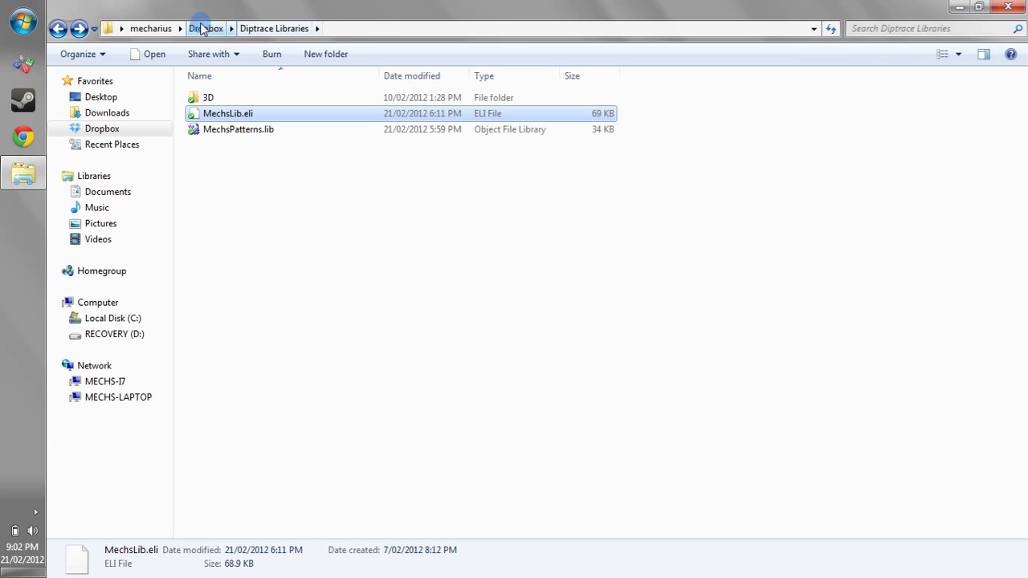
left_click(345, 197)
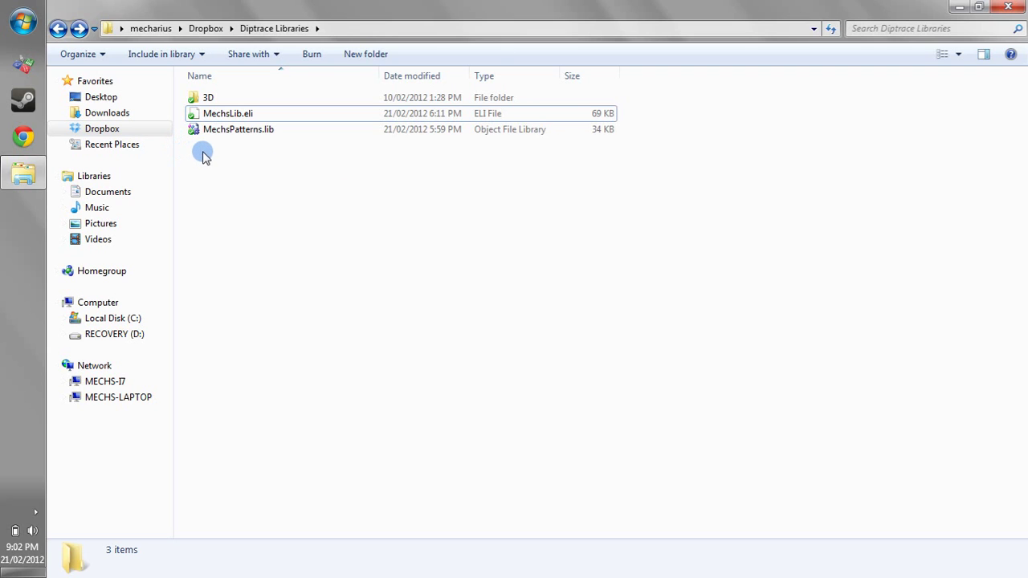
- Switch to DipTrace and launch its Pattern Editor, getting the file window out of the way
left_click(22, 63)
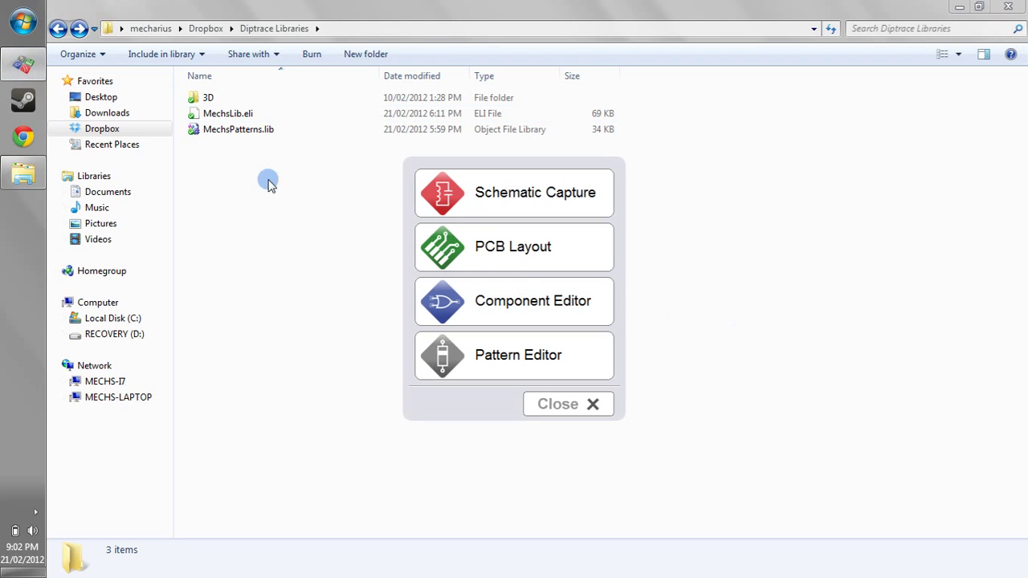
left_click(958, 7)
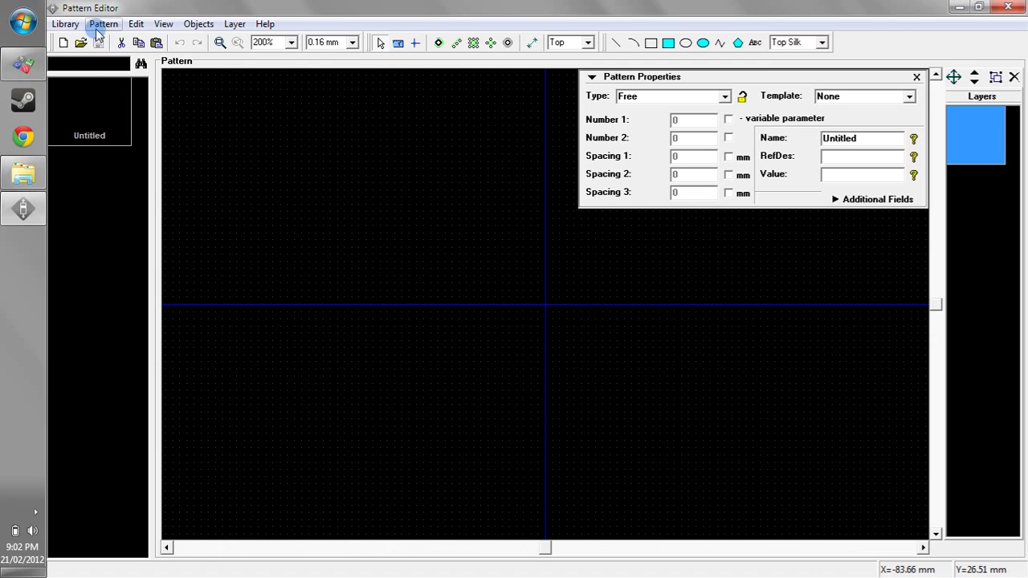
left_click(69, 107)
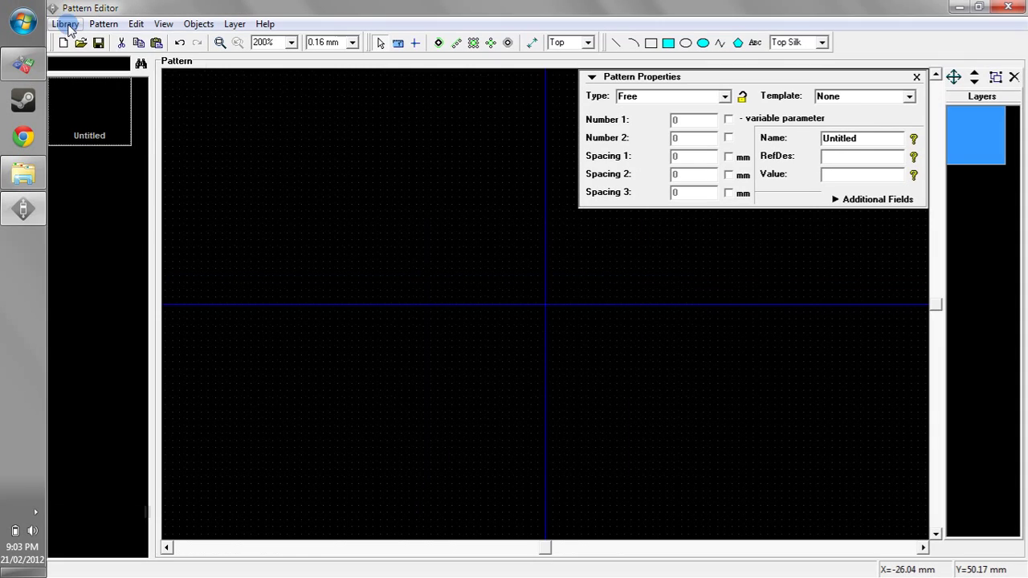
- Open the recently used pattern library MechsPatterns.lib, discarding changes to the untitled library
left_click(64, 23)
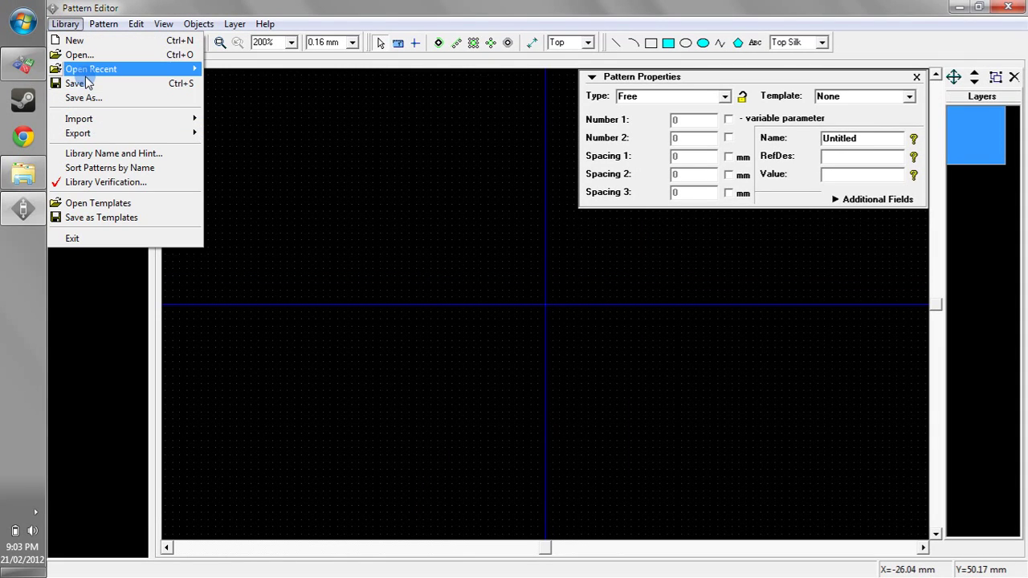
mouse_move(84, 69)
left_click(257, 71)
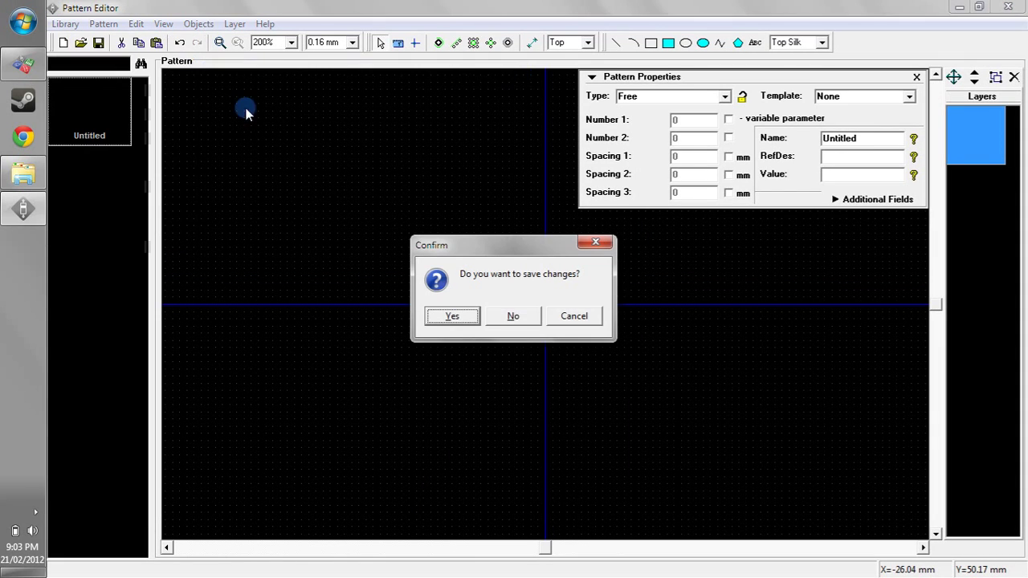
left_click(513, 317)
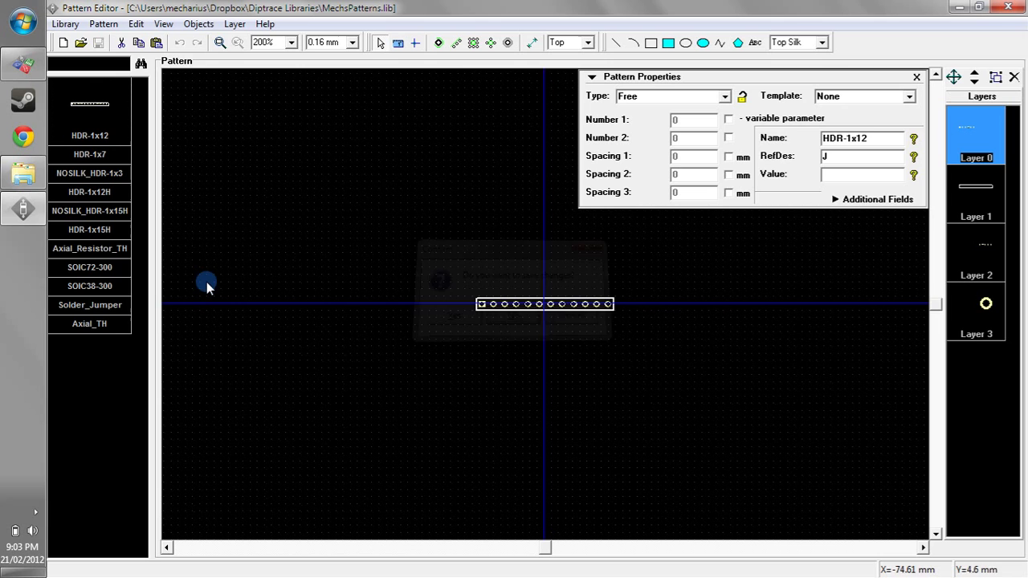
- Delete the Axial_TH pattern from the library
left_click(109, 323)
right_click(110, 324)
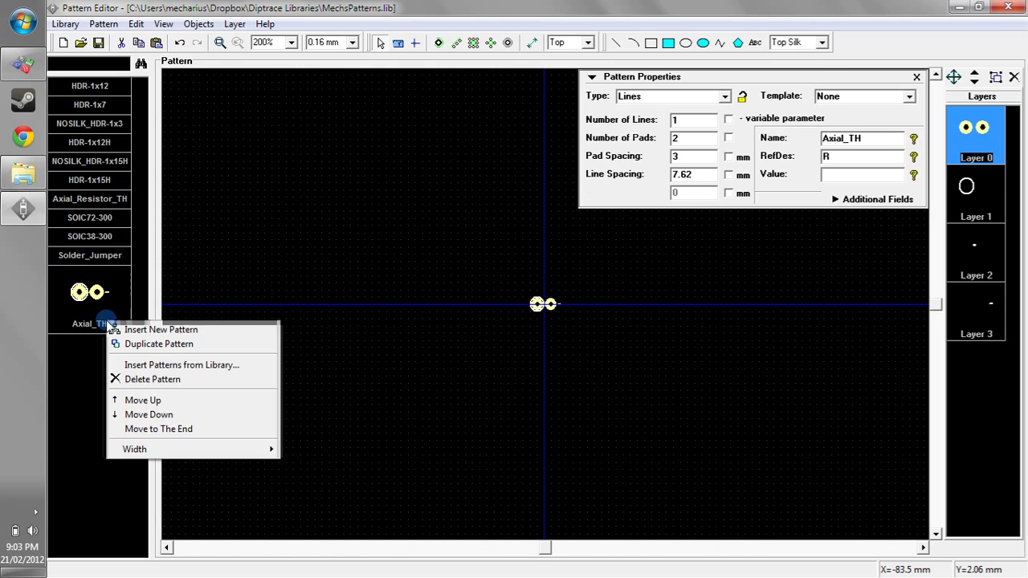
left_click(138, 379)
left_click(479, 312)
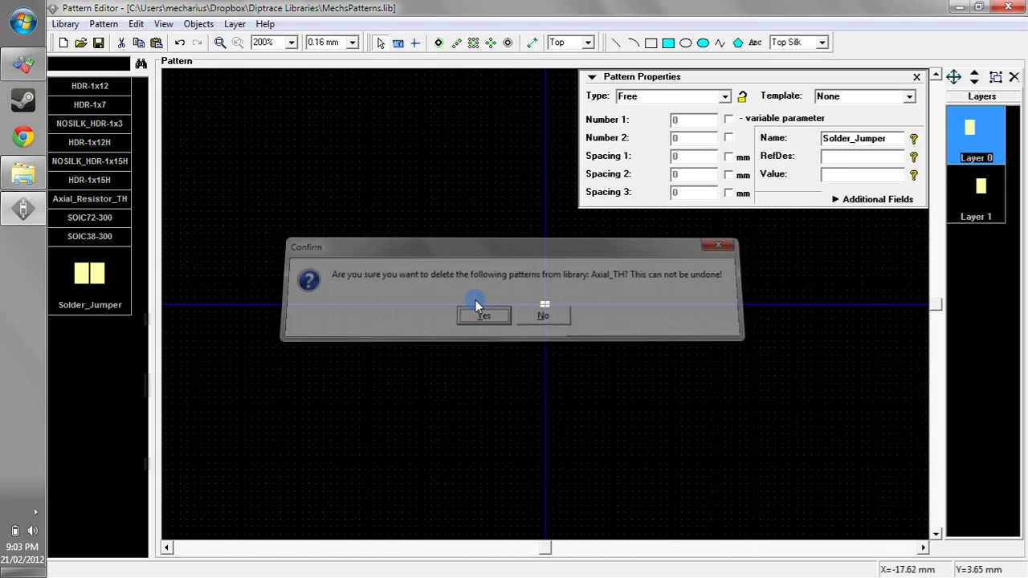
- Add a new empty pattern to the end of the library and select it
left_click(207, 25)
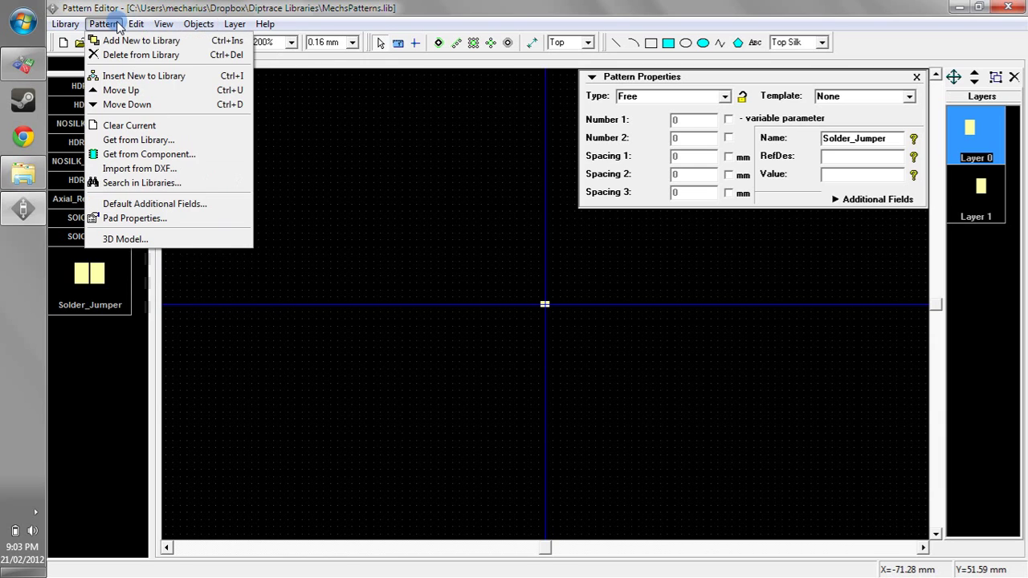
left_click(117, 42)
left_click(98, 305)
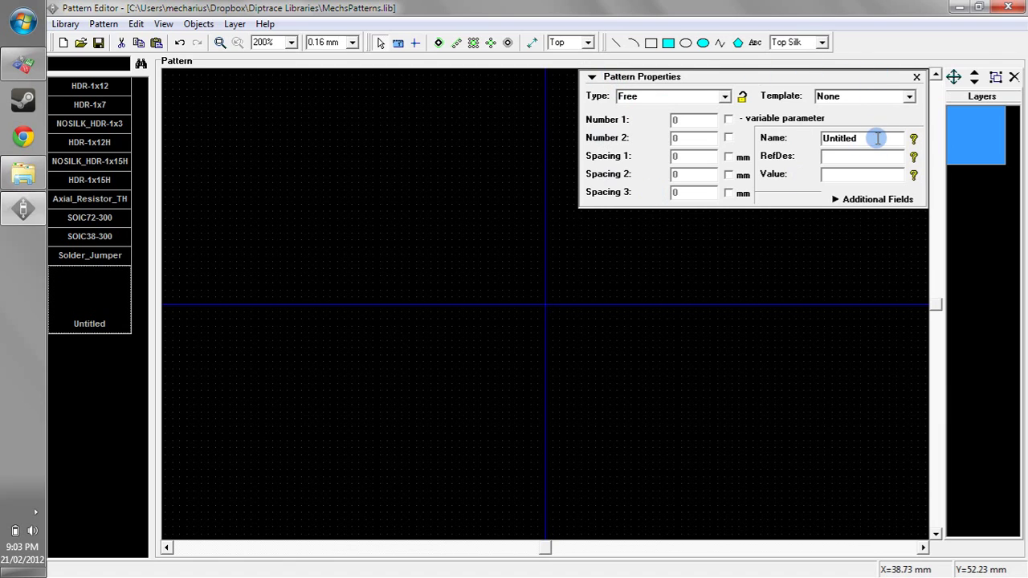
- Name the new pattern Axial_TH and set its reference designator to R
left_click_drag(879, 138, 814, 136)
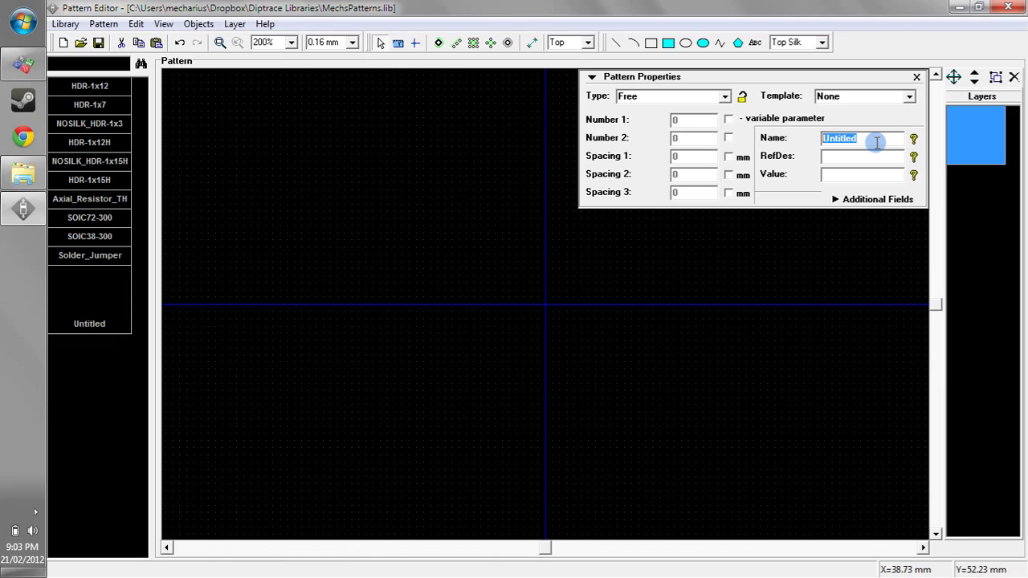
type("Axial_TH")
left_click(856, 155)
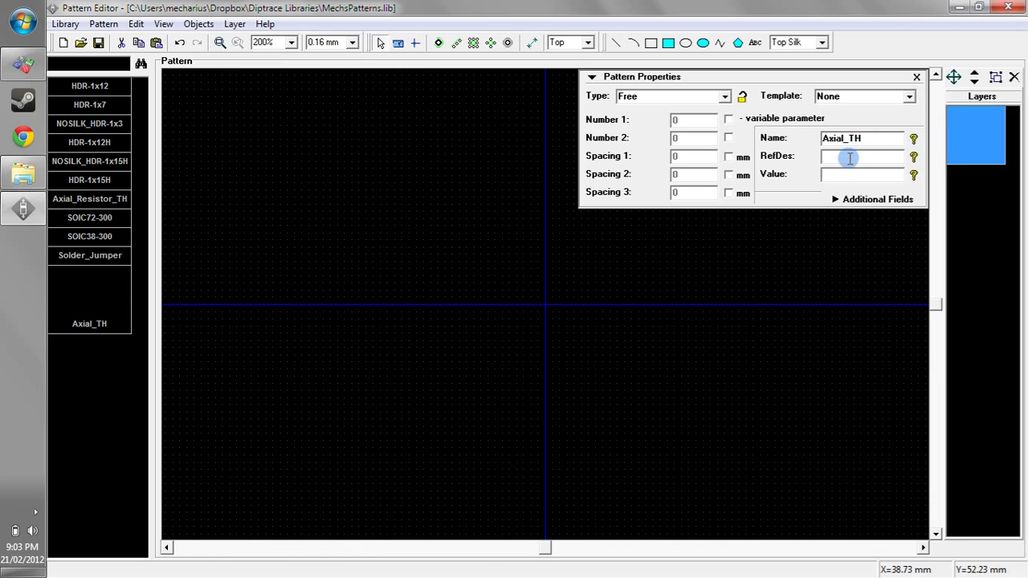
type("R")
left_click_drag(852, 156, 815, 163)
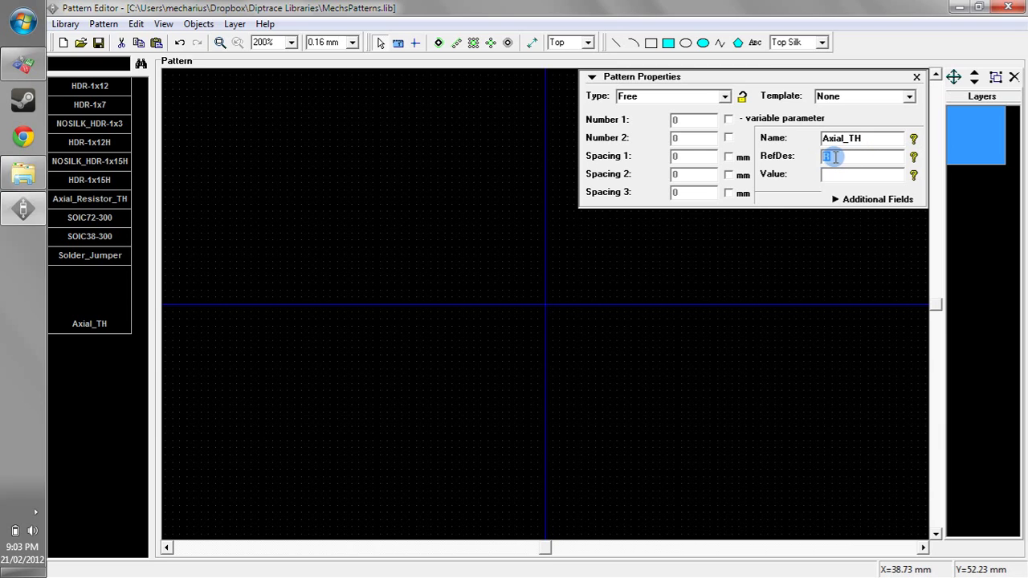
left_click(843, 156)
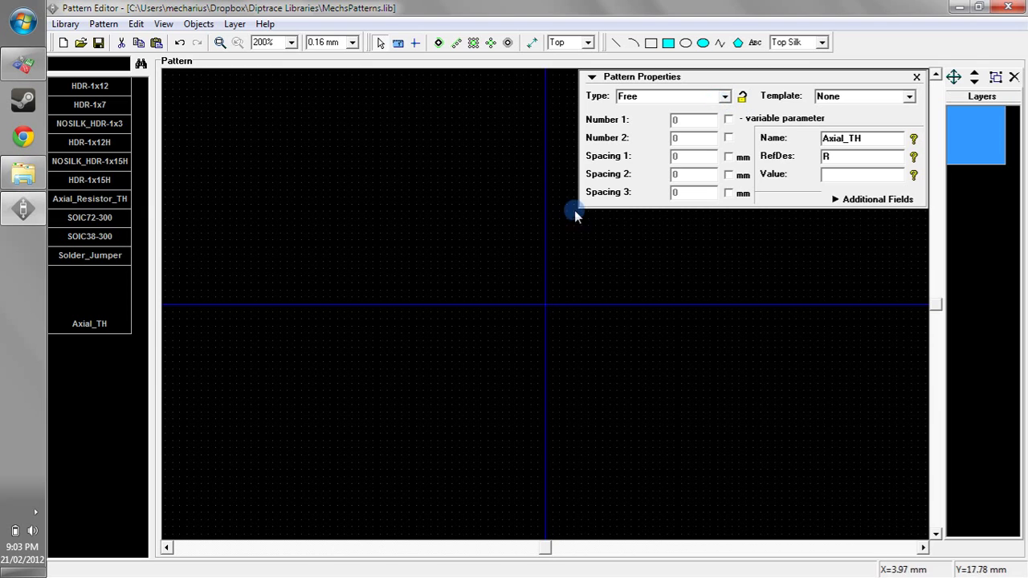
- Try the Circle, Lines, Square, Matrix, Rectangle and Zig-Zag types on the Axial_TH pattern to compare their pad layouts
scroll(545, 305, "up", 4)
left_click(725, 97)
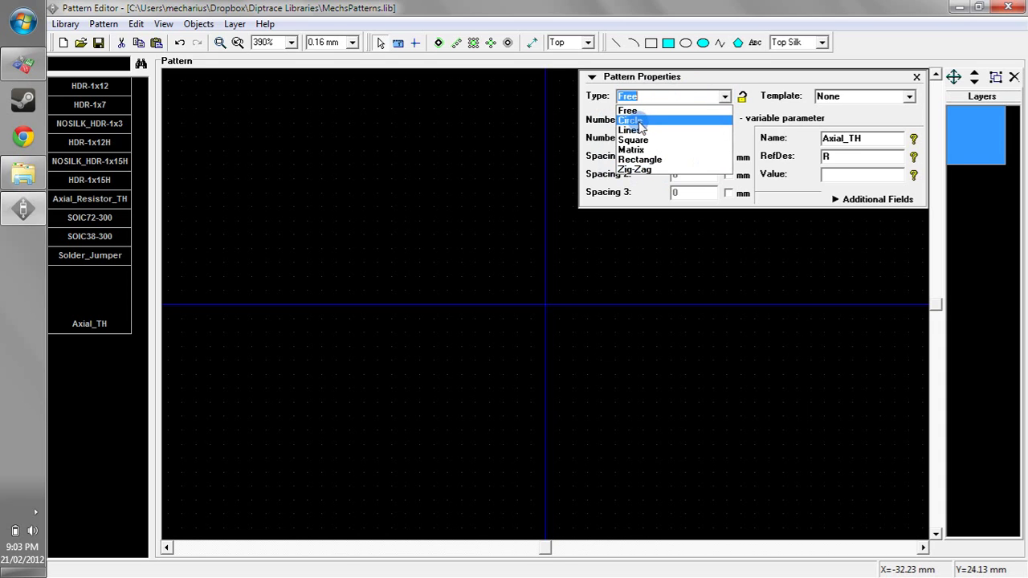
left_click(639, 121)
left_click(725, 96)
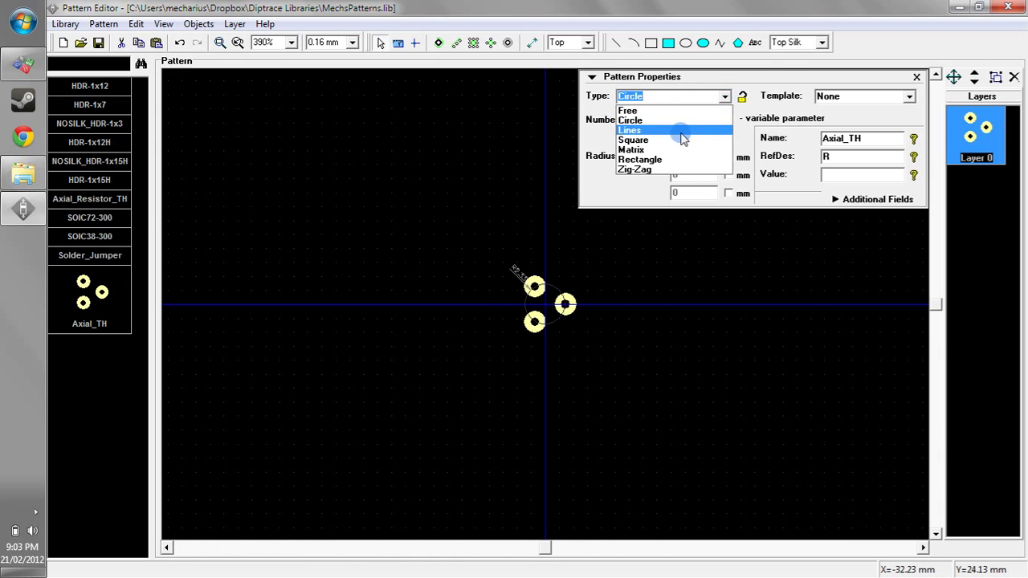
left_click(680, 132)
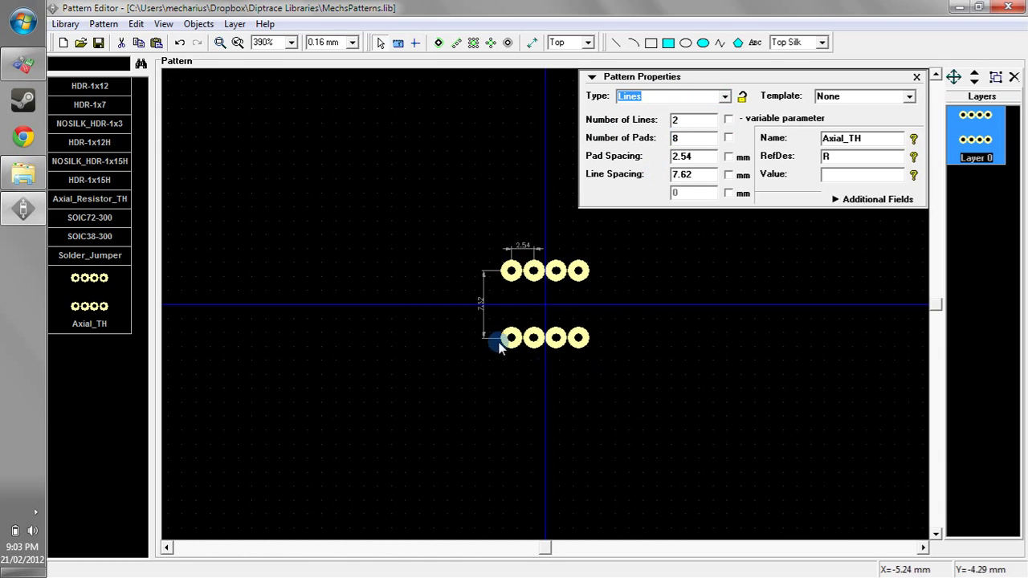
left_click(727, 96)
left_click(656, 143)
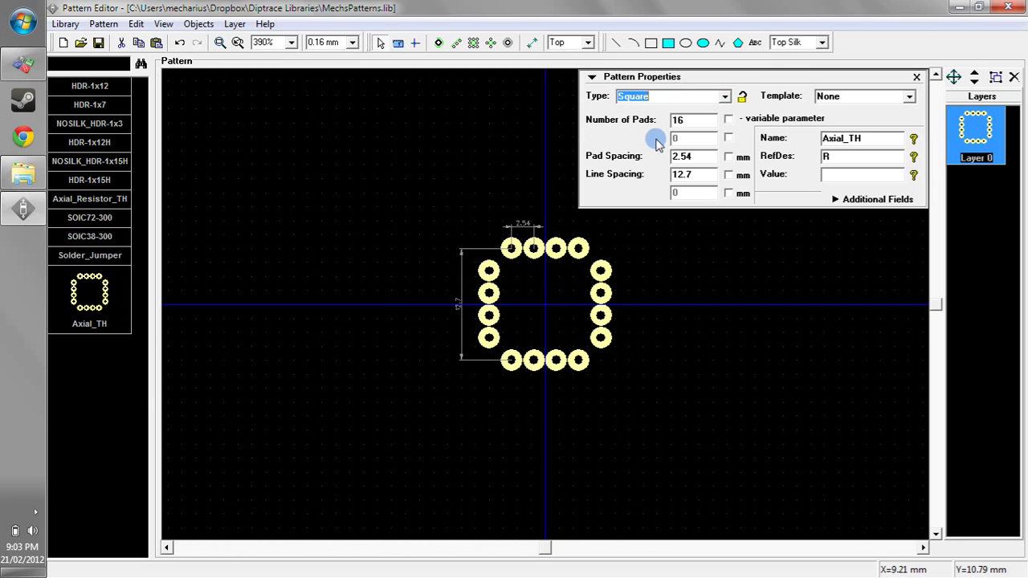
left_click(726, 96)
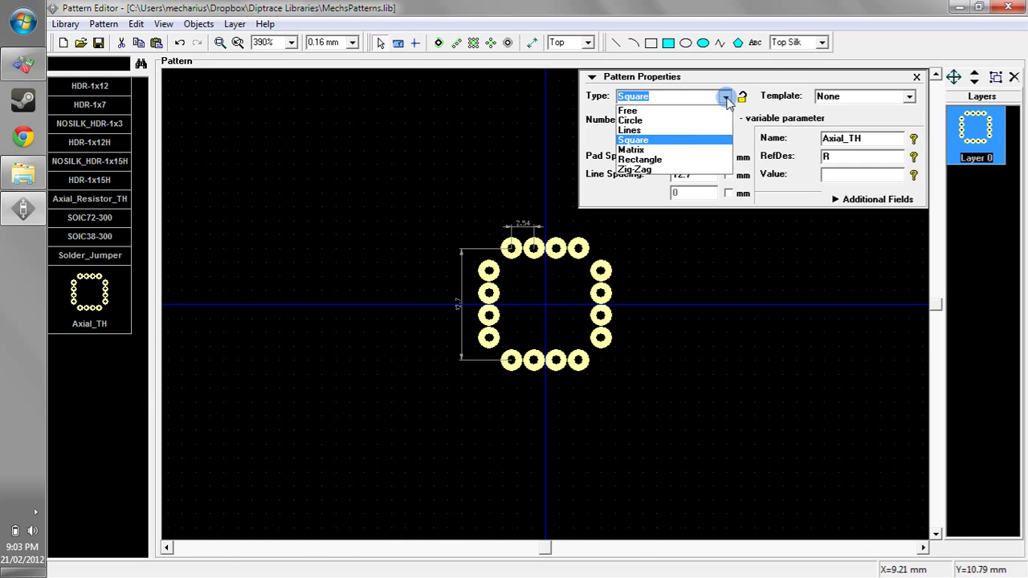
left_click(704, 150)
left_click(725, 96)
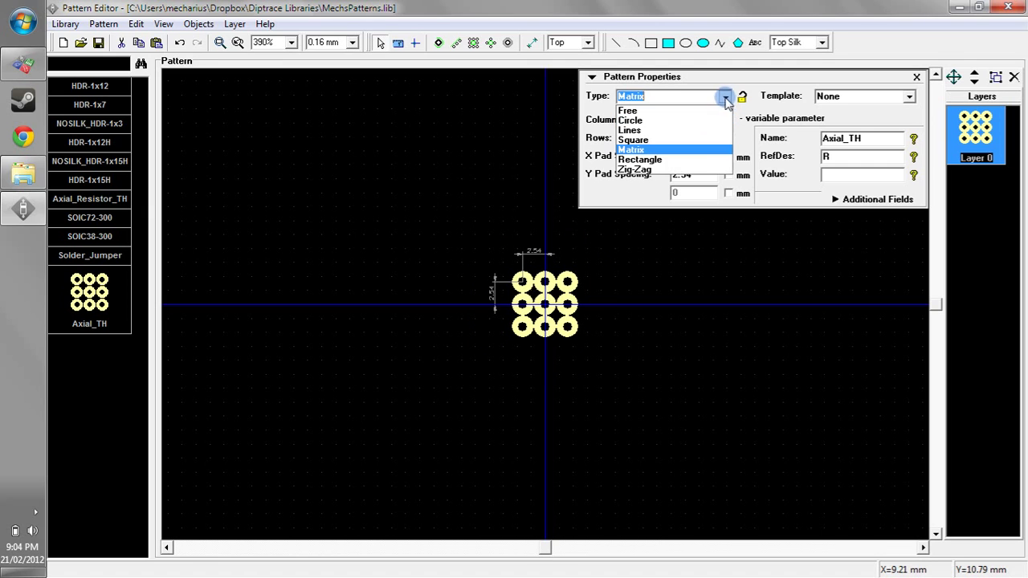
left_click(697, 160)
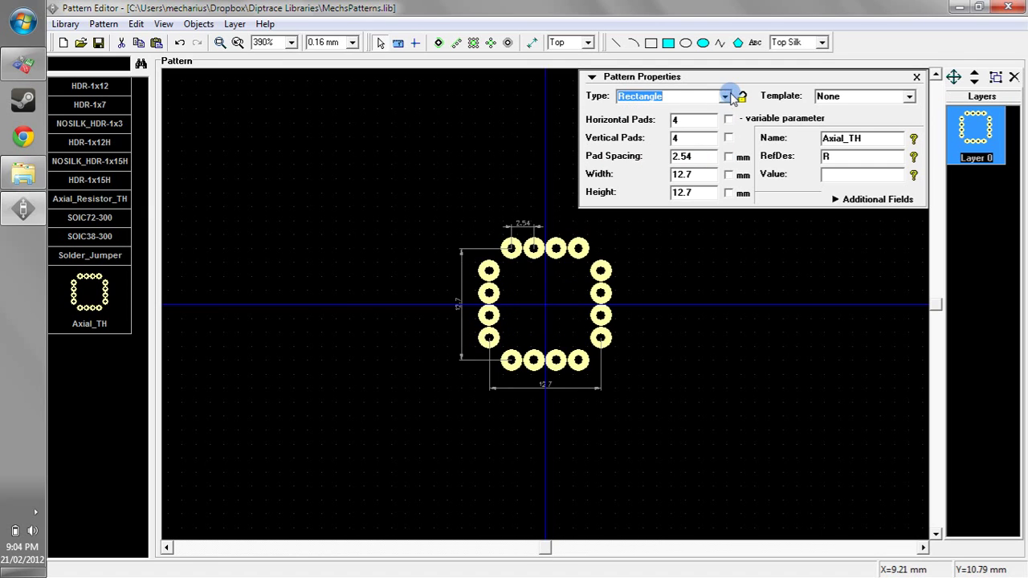
left_click(726, 96)
left_click(699, 171)
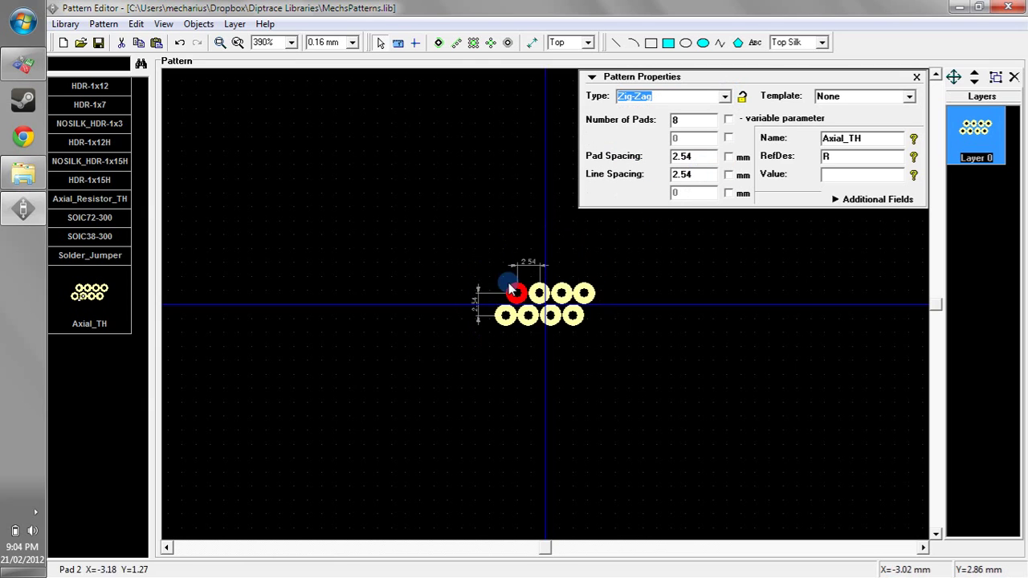
- Set the Axial_TH pattern's type to Lines with 1 line and 2 pads
left_click(725, 97)
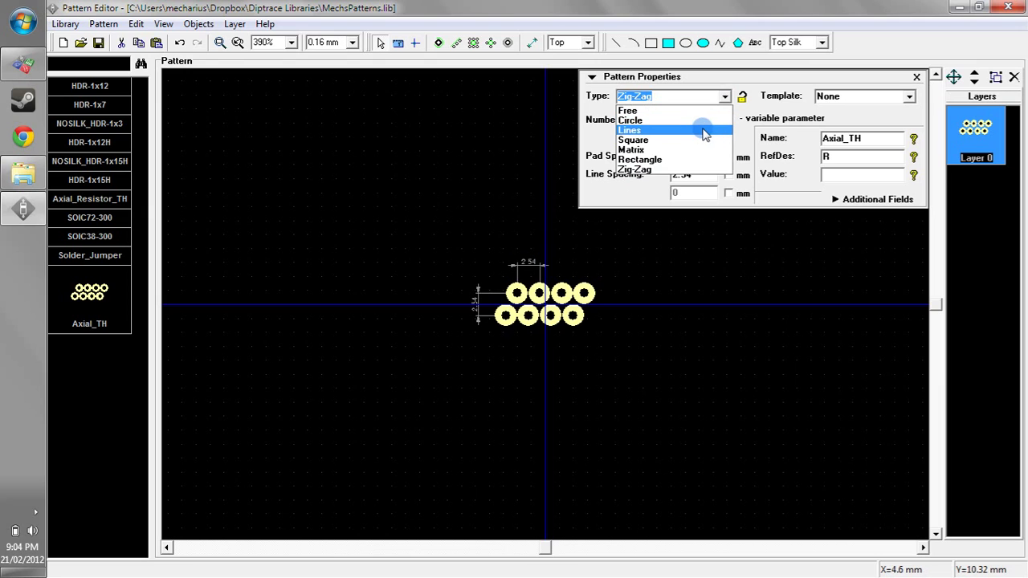
left_click(703, 134)
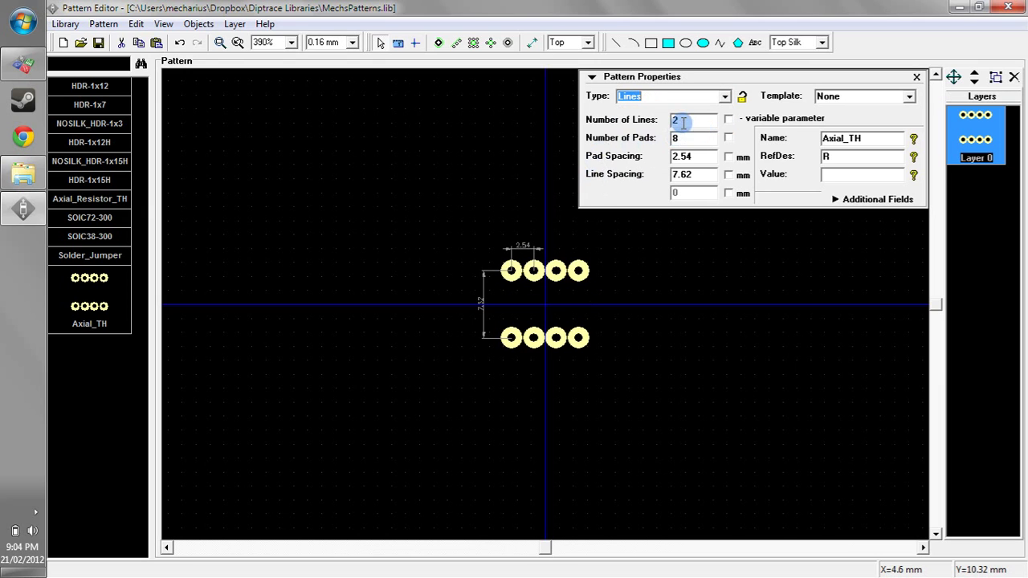
type("1")
left_click(692, 140)
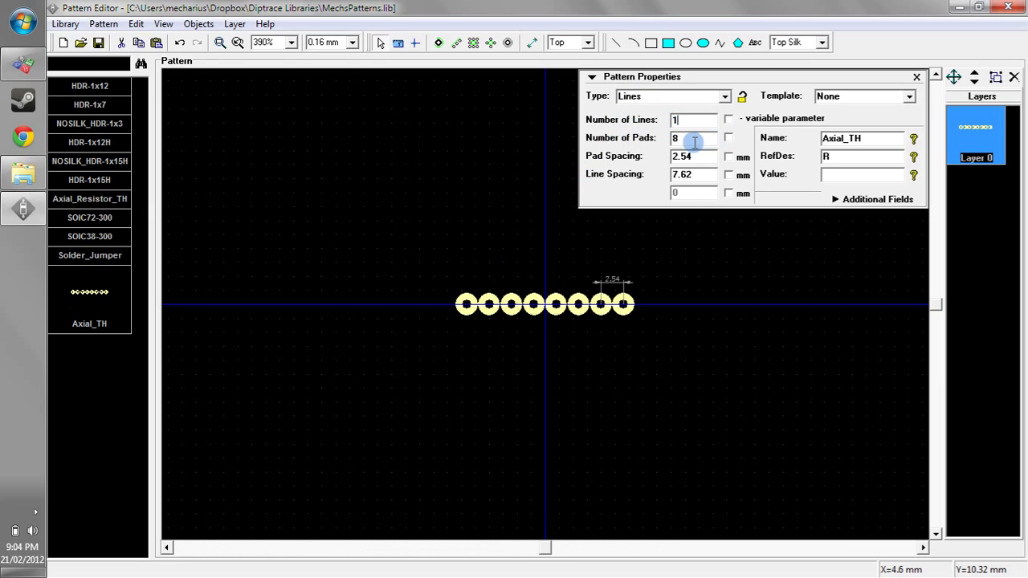
left_click_drag(692, 141, 660, 139)
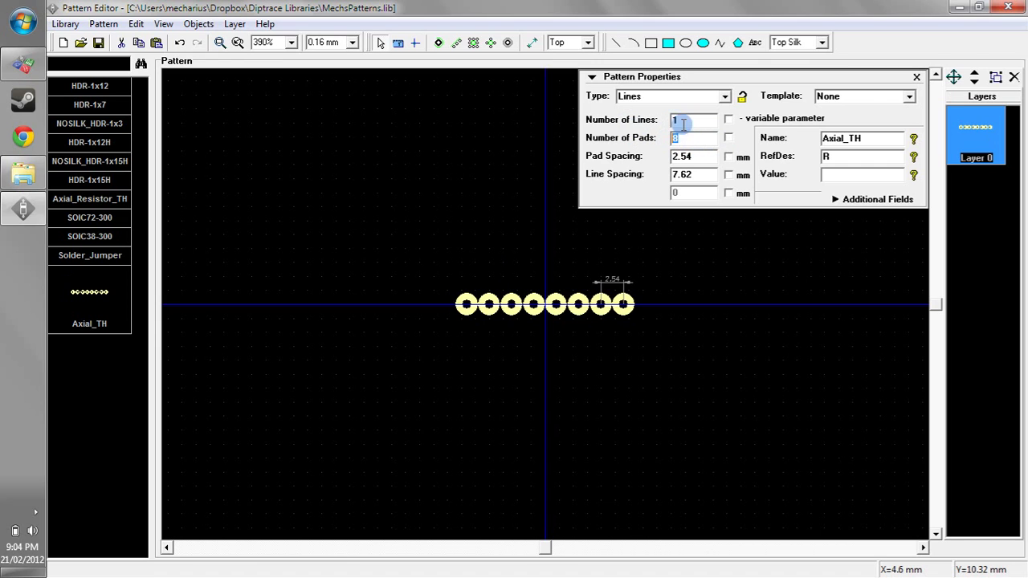
type("2")
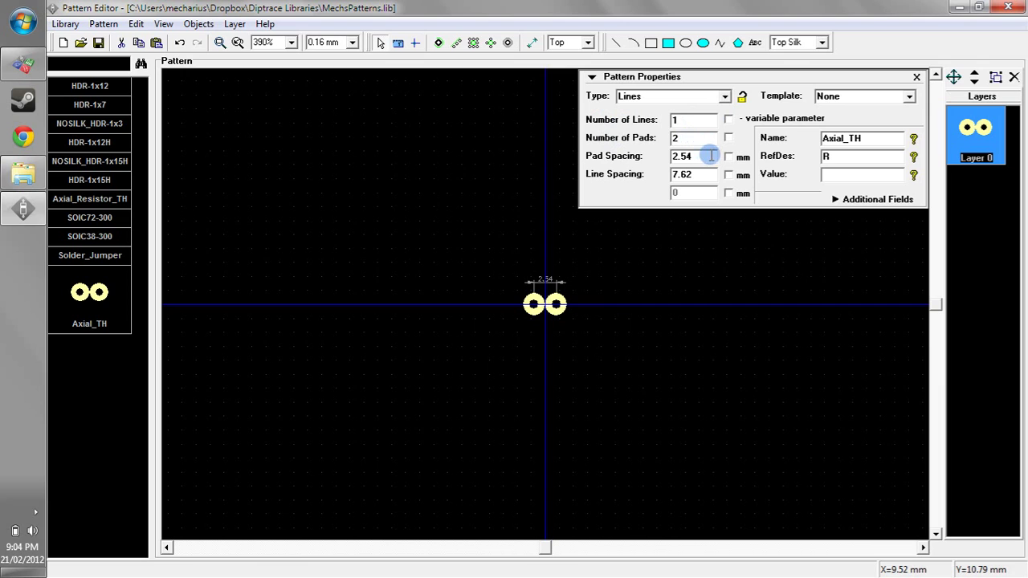
- Try pad spacings of 3 mm and 10 mm on the Axial_TH pattern
left_click_drag(710, 155, 629, 152)
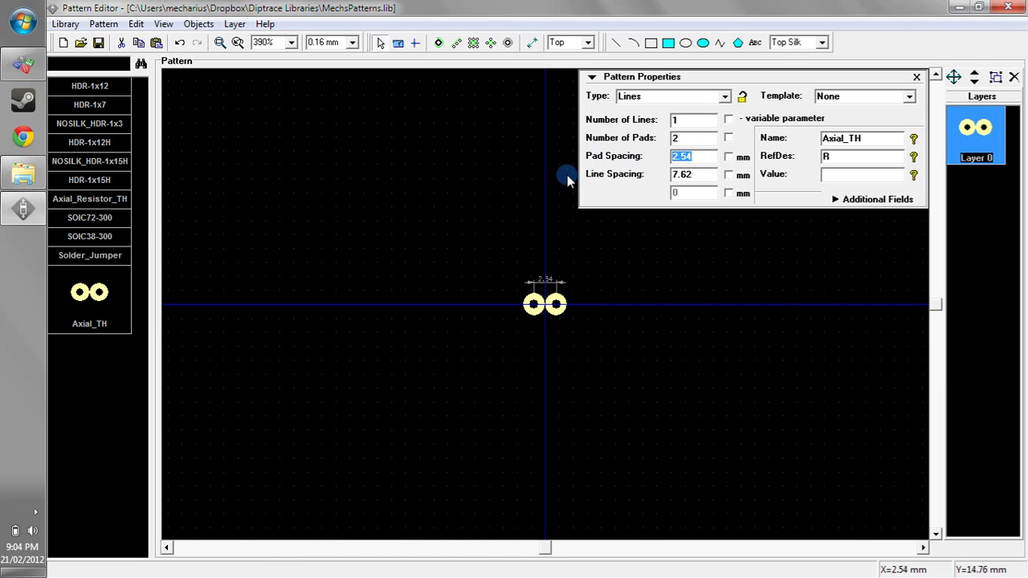
scroll(539, 300, "down", 2)
scroll(550, 295, "up", 5)
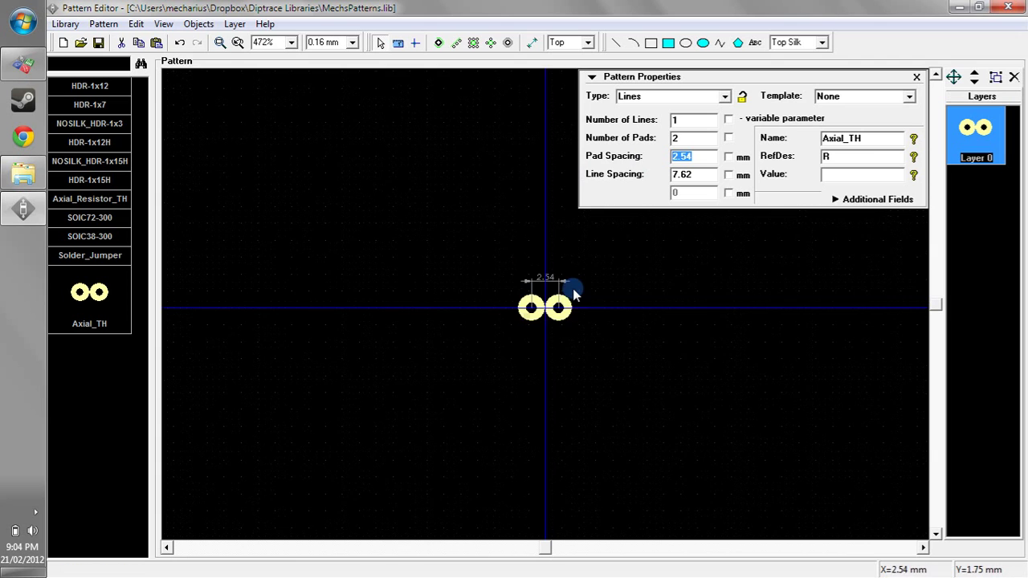
scroll(530, 265, "up", 1)
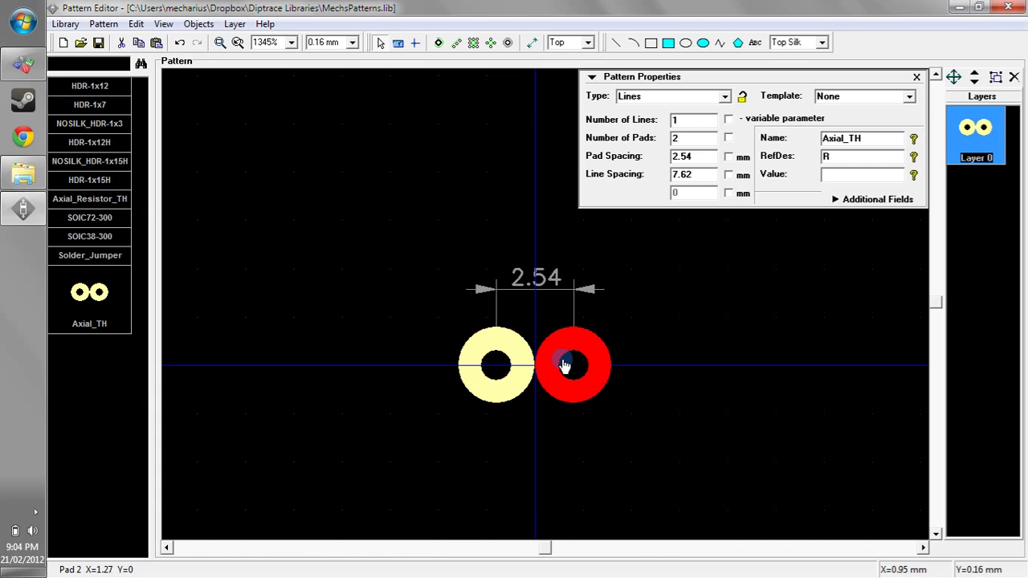
double_click(682, 156)
type("3")
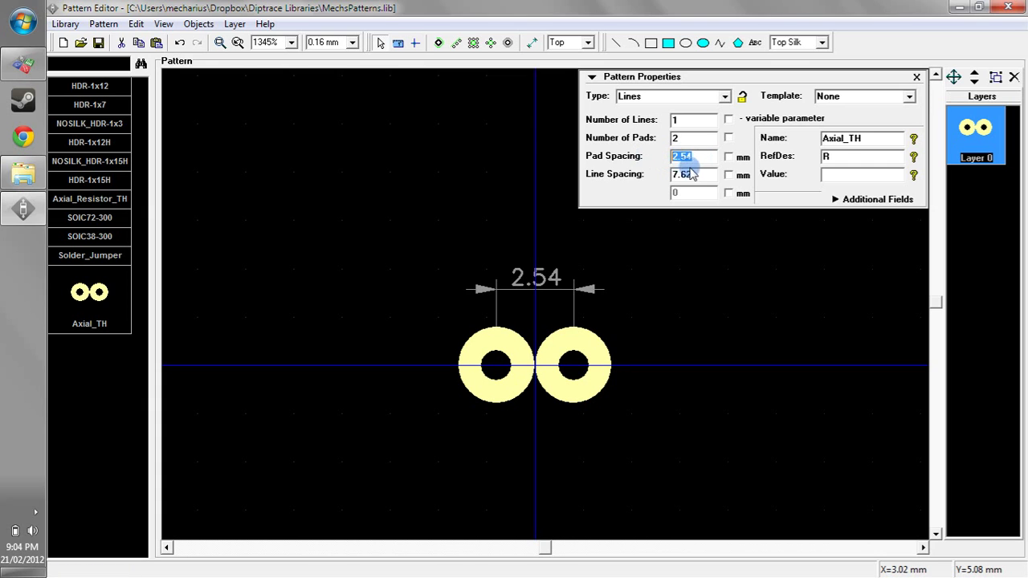
key("Return")
double_click(686, 157)
type("10")
key("Return")
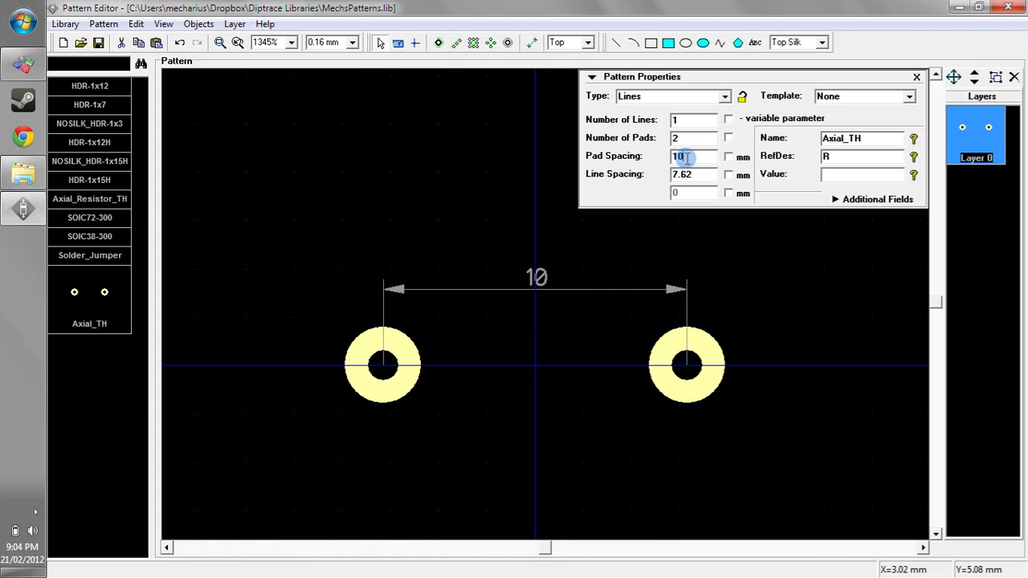
- Set the Axial_TH pattern's pad spacing to 3 mm
double_click(686, 157)
type("3")
key("Return")
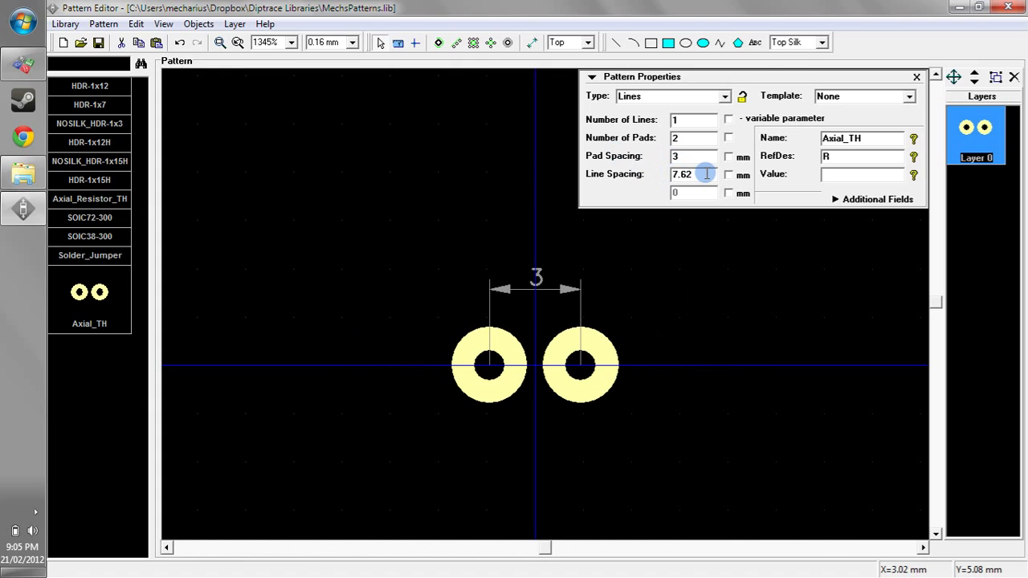
- Try a layout of 2 lines and 4 pads with a line spacing of 10 mm
double_click(681, 119)
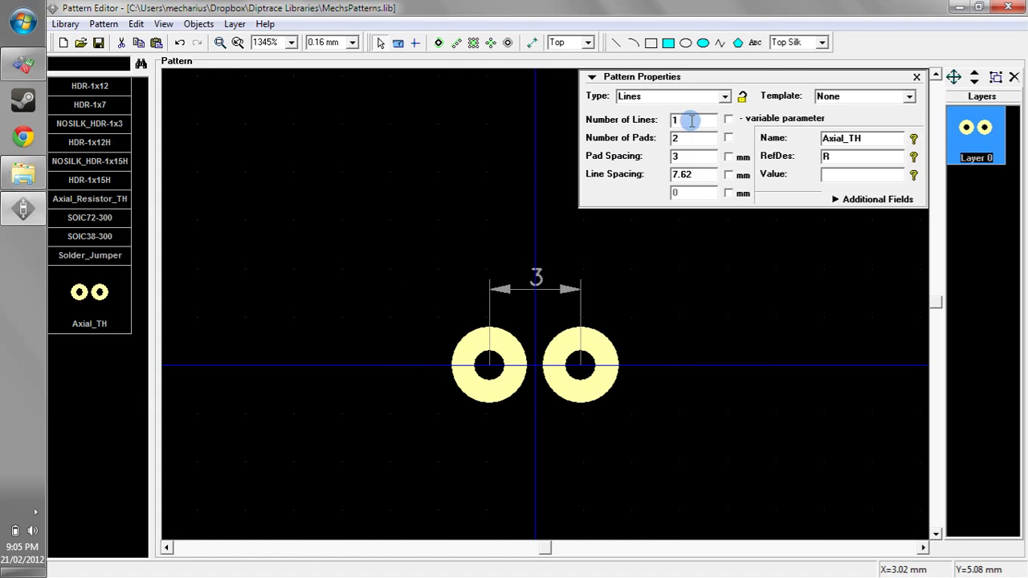
type("2")
double_click(681, 138)
type("4")
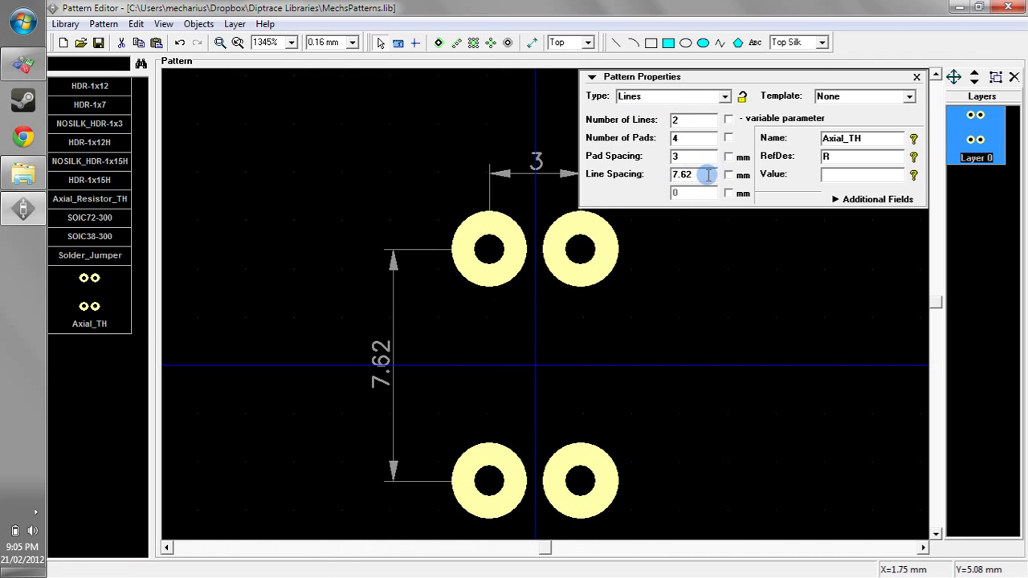
double_click(683, 174)
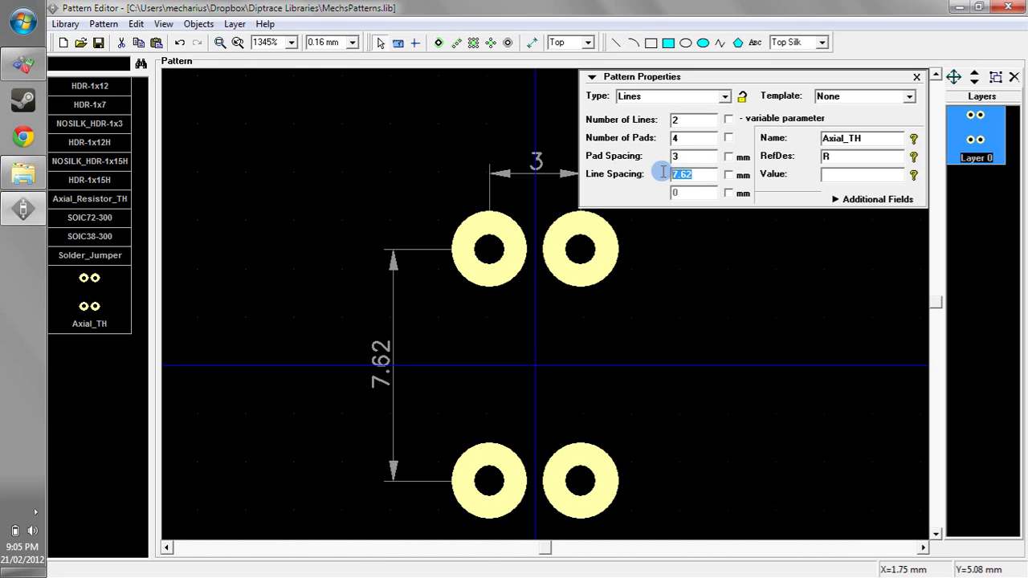
type("10")
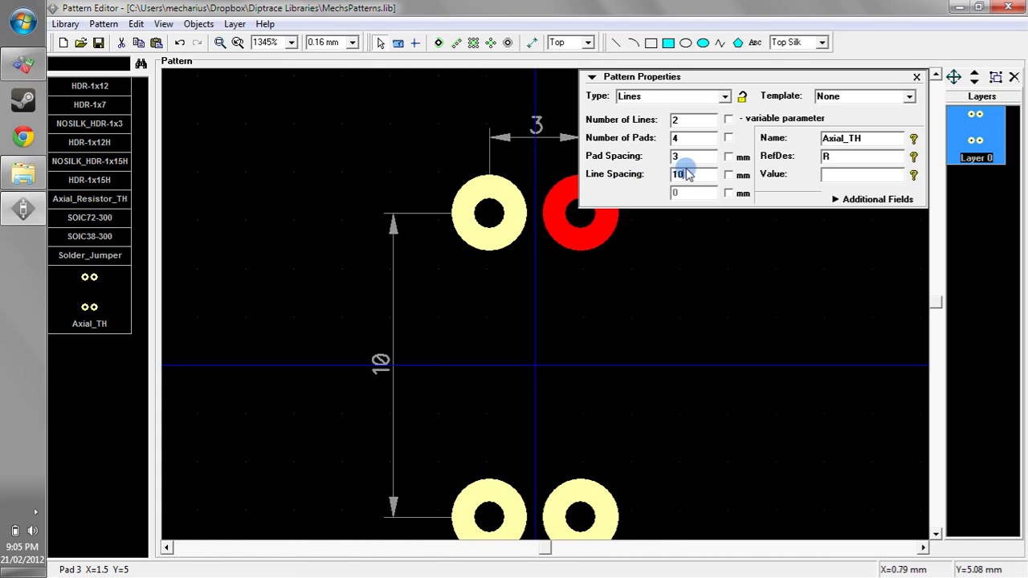
- Set the pattern back to 1 line and 2 pads and collapse the pattern properties
double_click(674, 120)
type("1")
double_click(686, 138)
type("2")
double_click(686, 157)
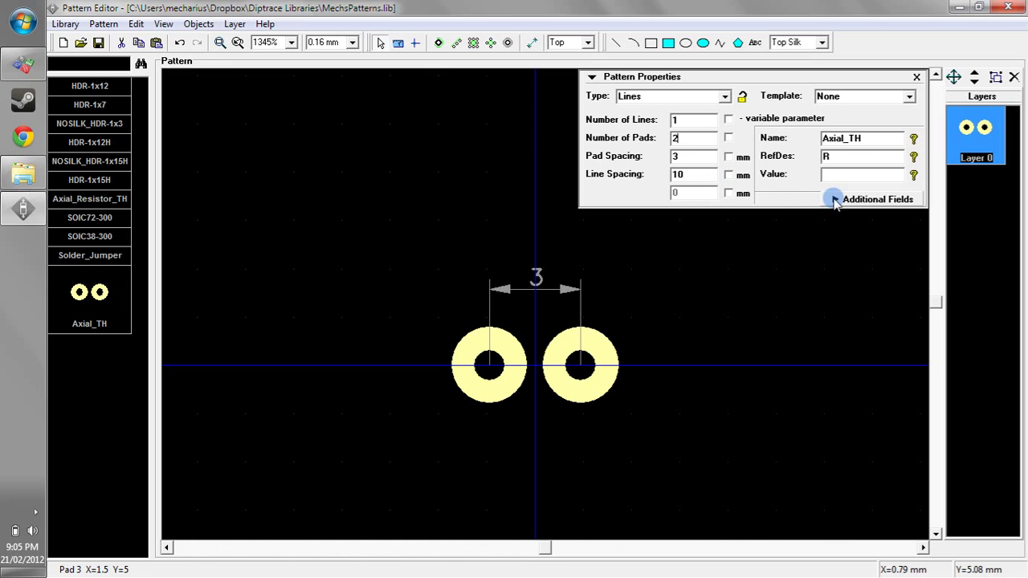
left_click(591, 78)
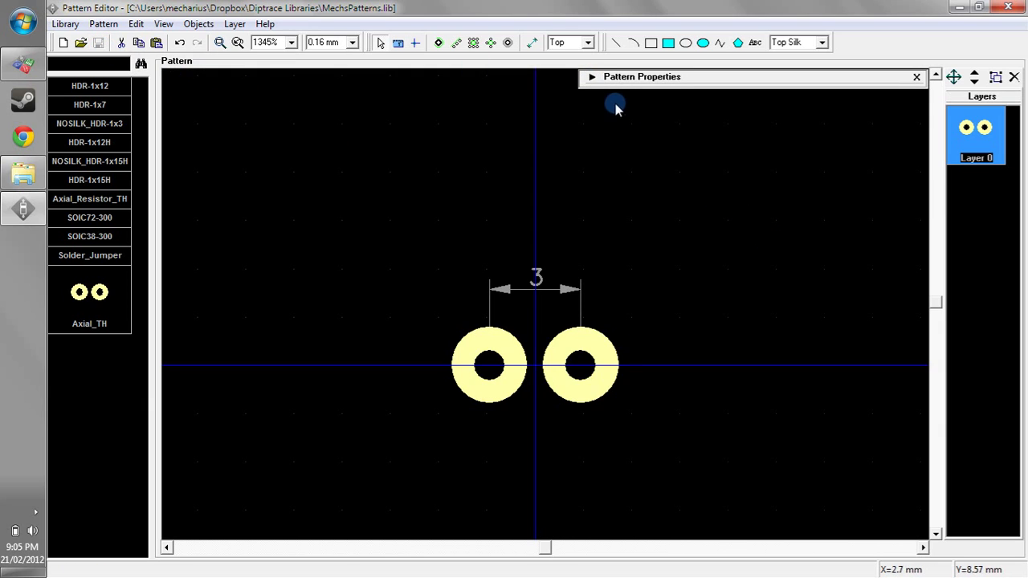
- Open pad 2's properties and examine its number, position and type settings
left_click(611, 366)
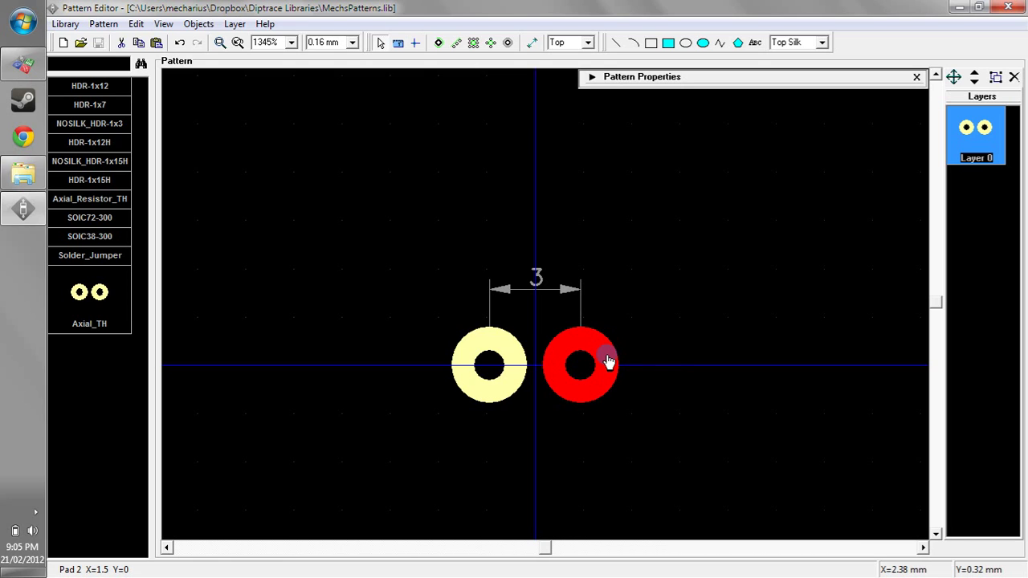
right_click(608, 362)
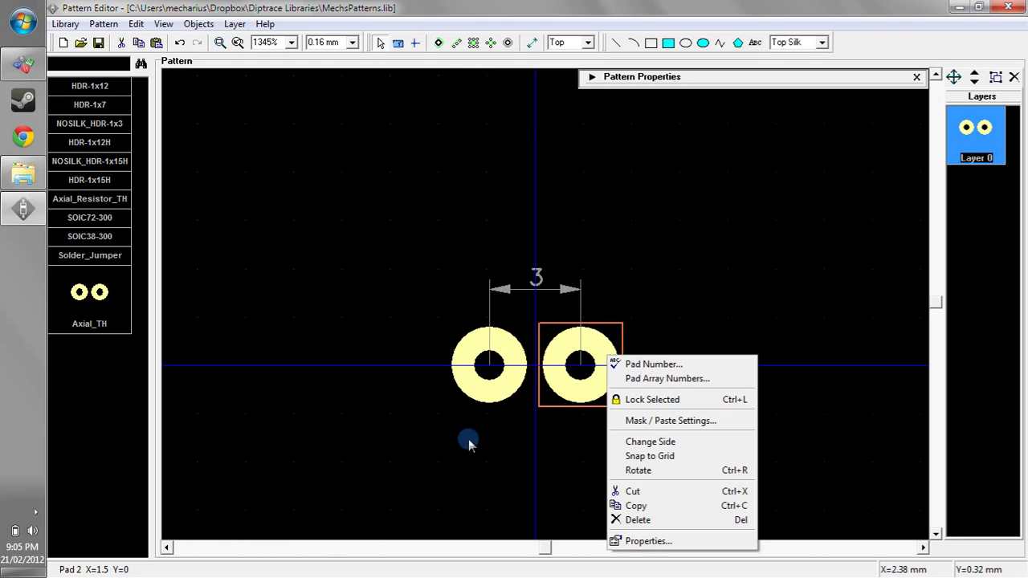
left_click(644, 542)
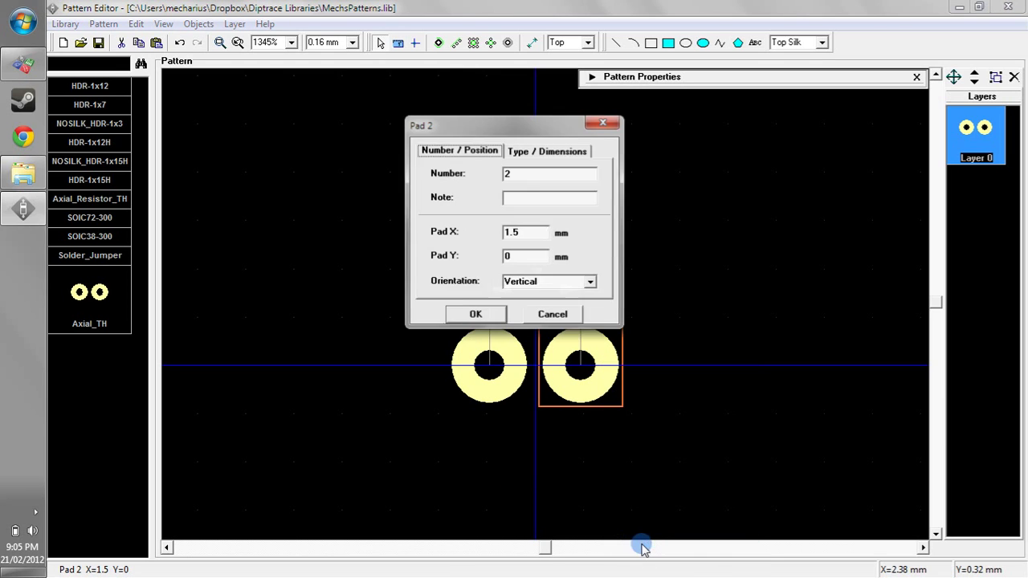
left_click_drag(461, 126, 236, 98)
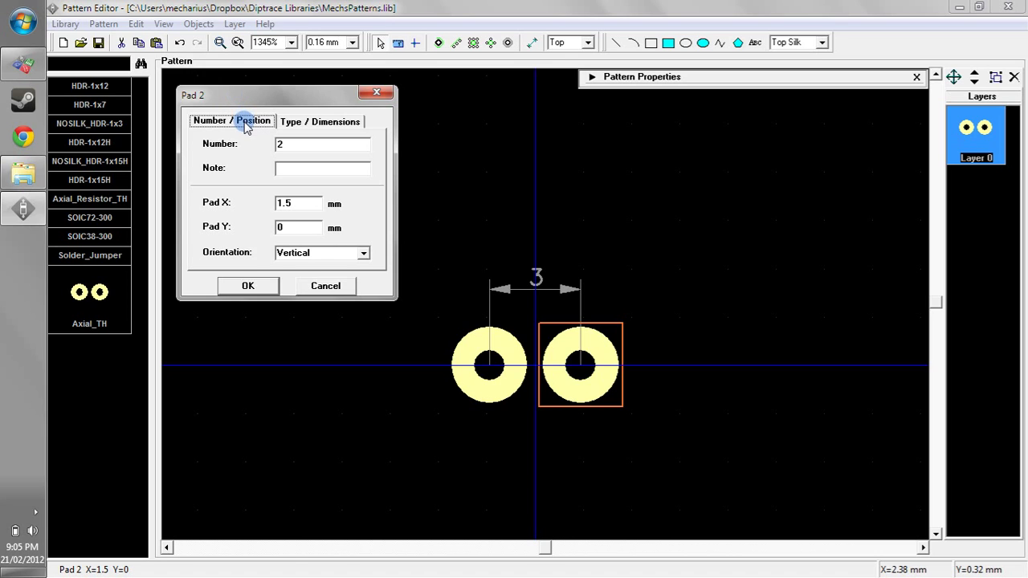
double_click(277, 144)
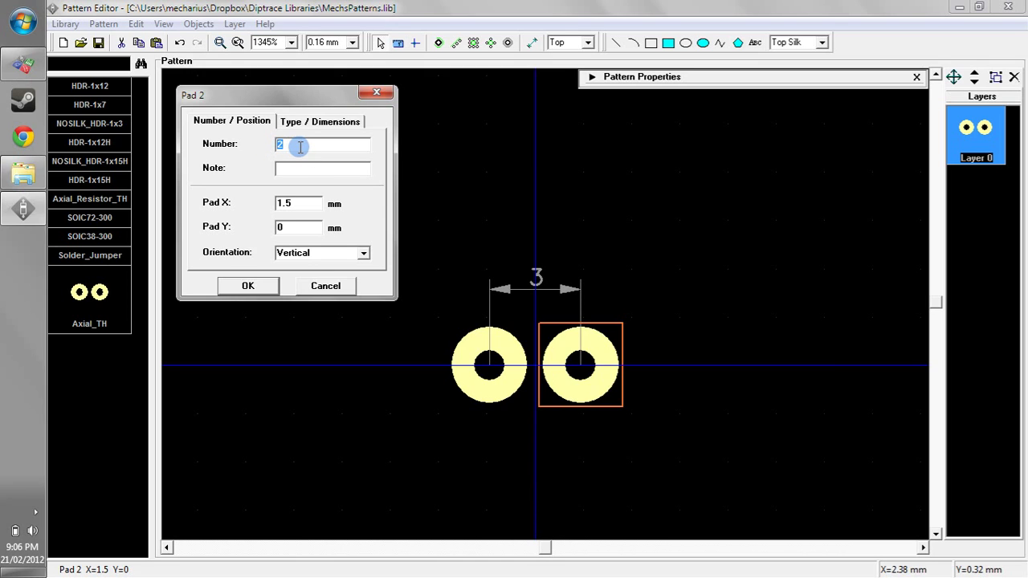
left_click(291, 123)
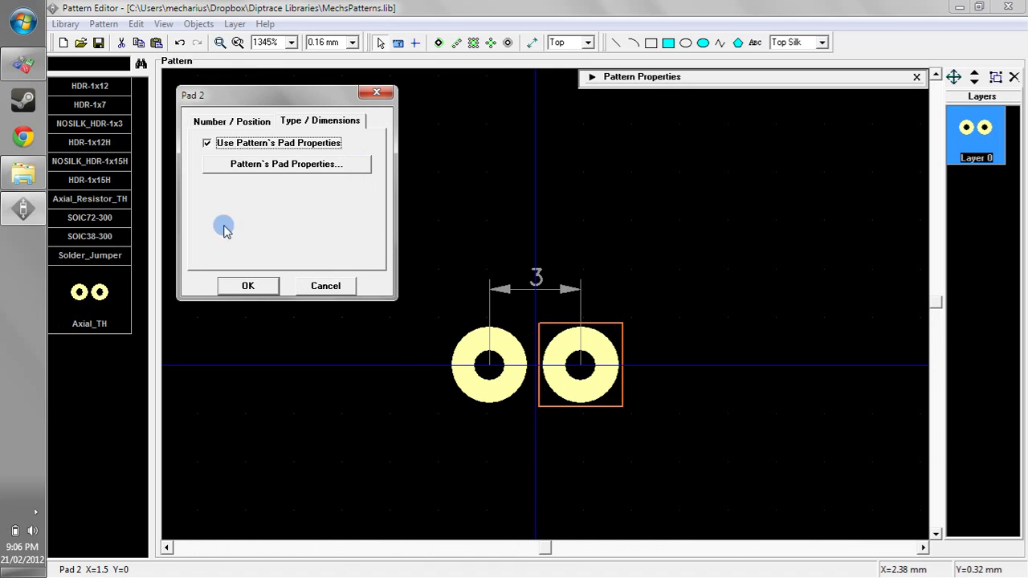
- Try the Surface type in the pattern-wide pad properties
left_click(266, 169)
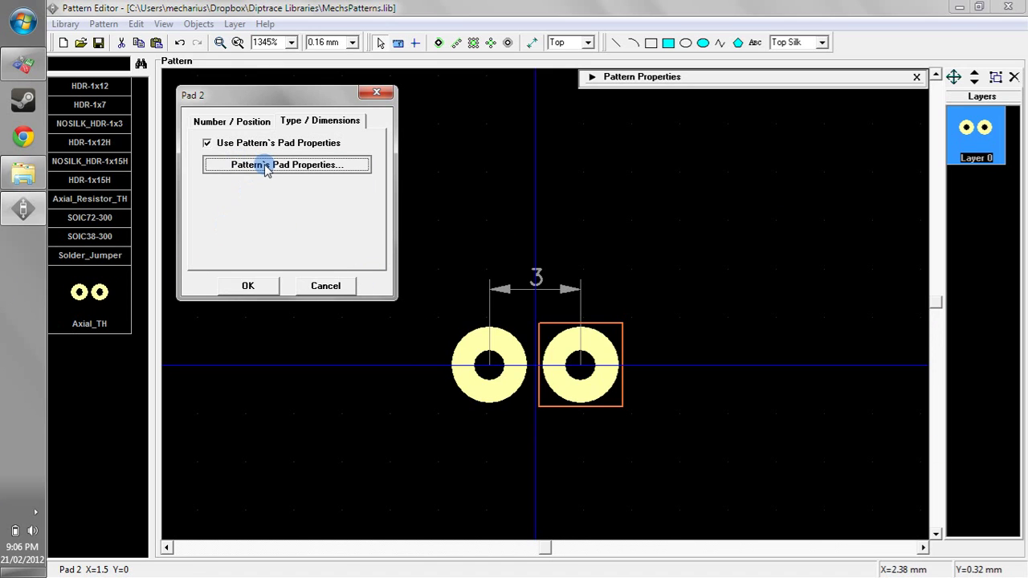
left_click_drag(471, 154, 750, 167)
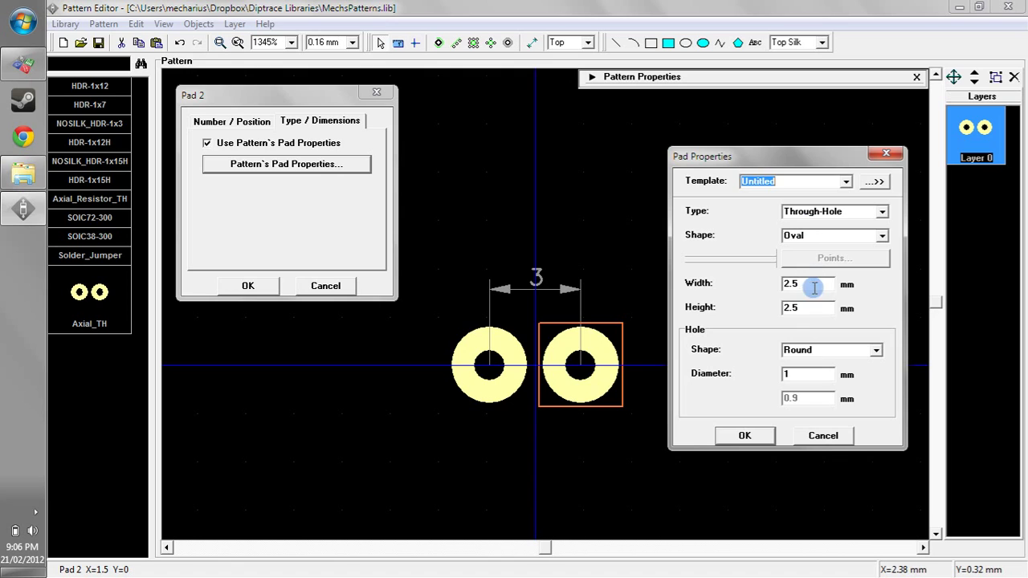
left_click(803, 377)
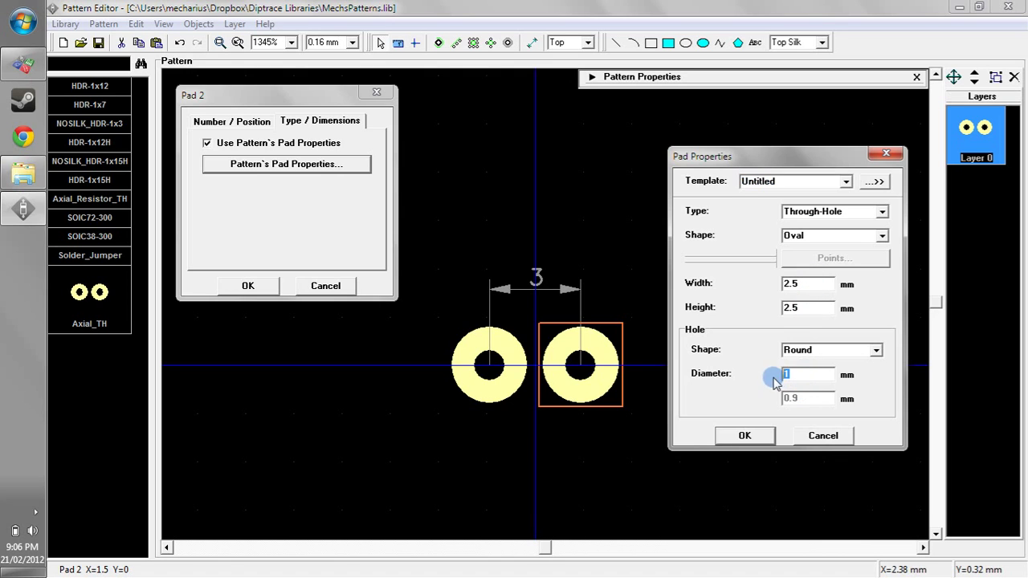
left_click(880, 211)
left_click(837, 235)
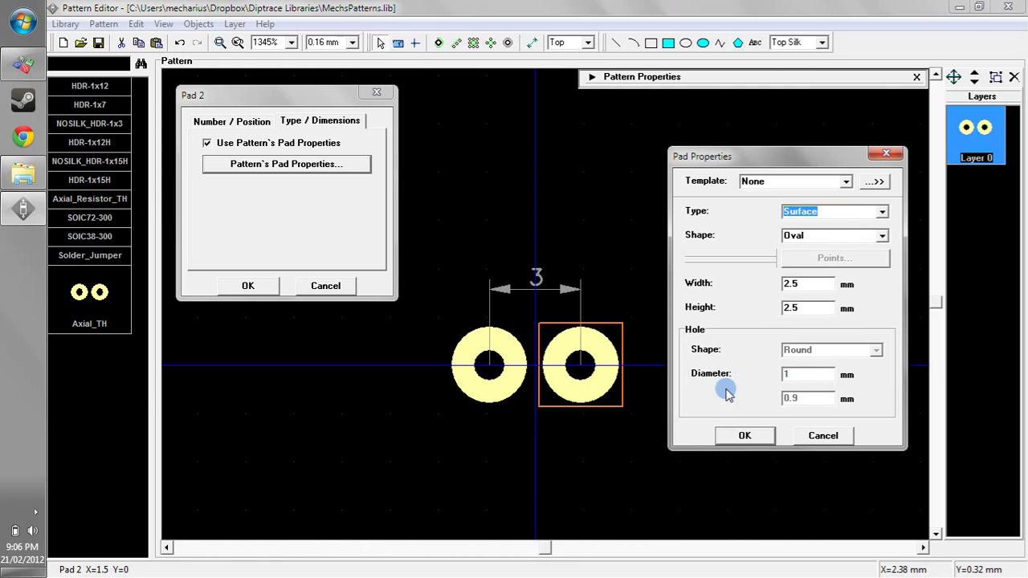
left_click(737, 435)
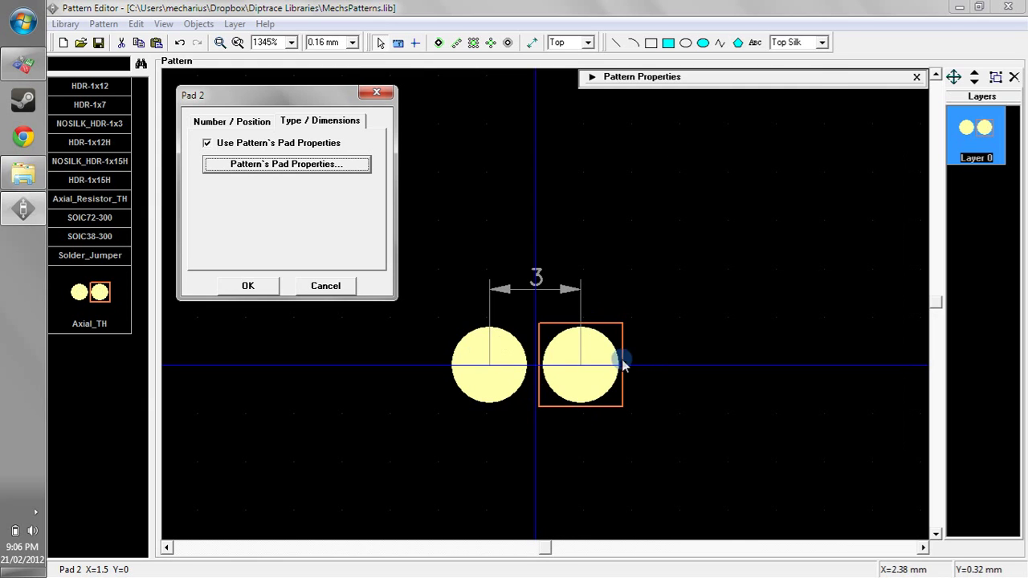
- Set the pattern-wide pad type back to Through-Hole
left_click(295, 167)
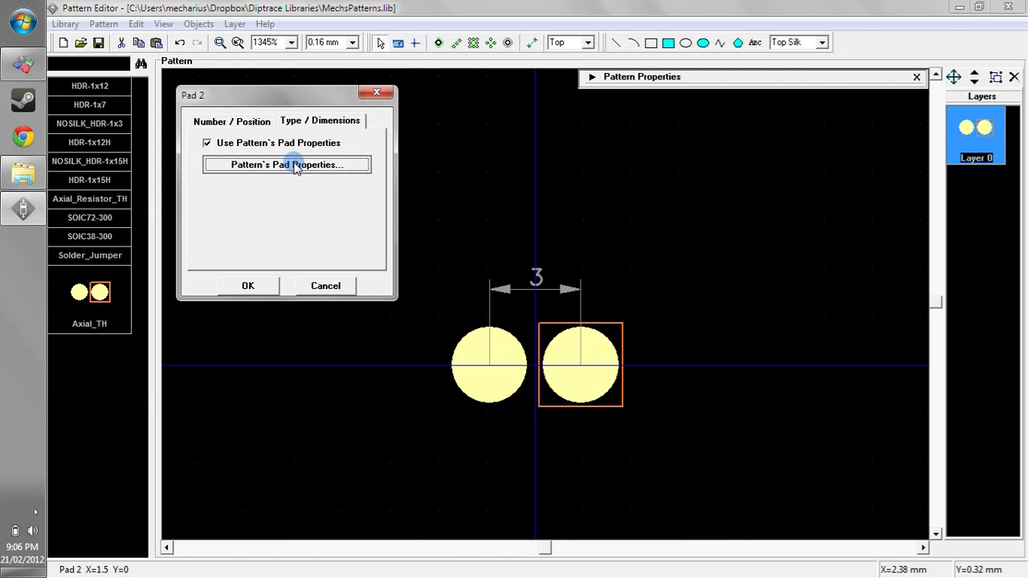
left_click(881, 211)
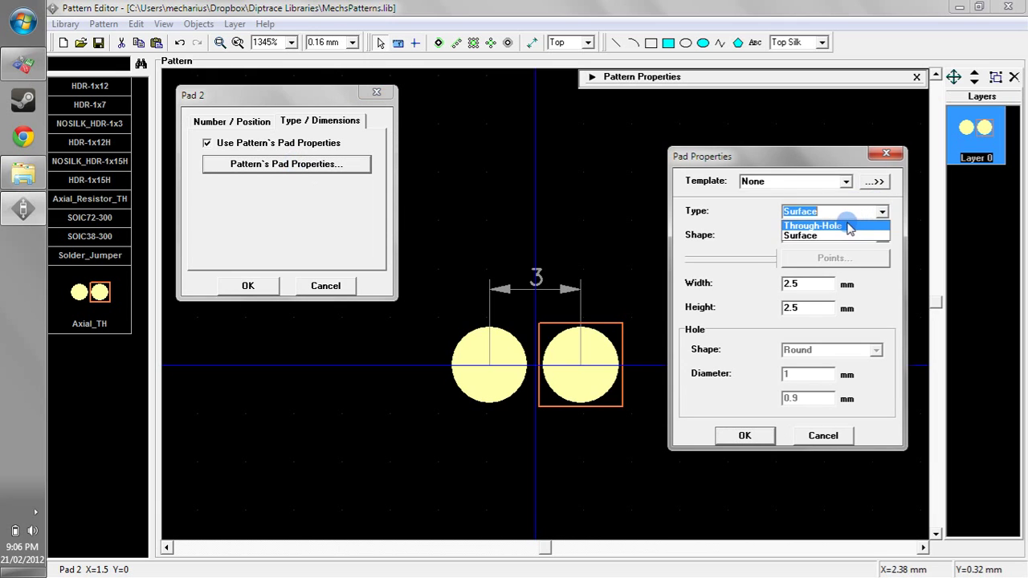
left_click(827, 224)
left_click(743, 438)
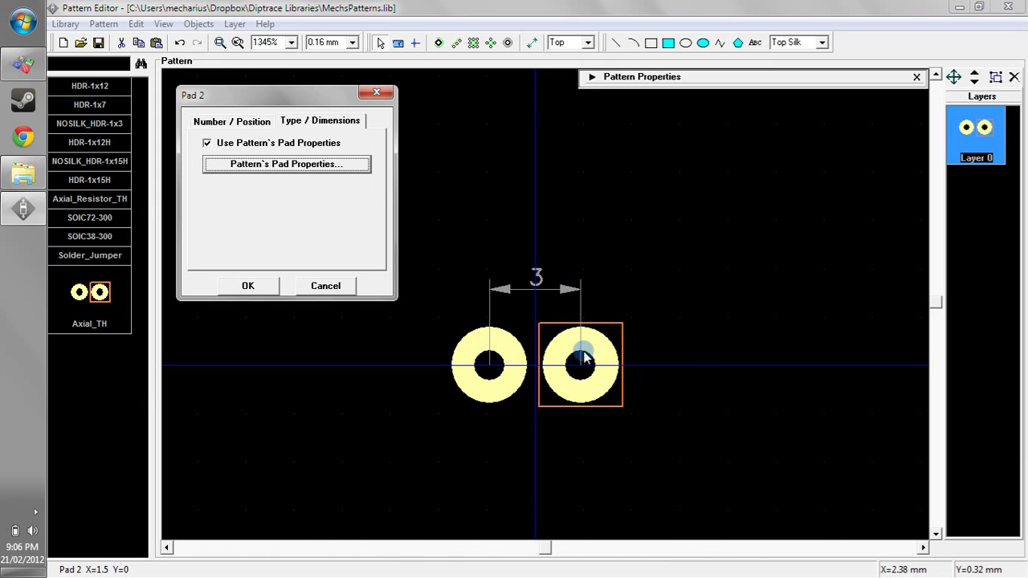
- Try overriding the pattern's pad properties on pad 2 with a Rectangle shape, and undo the change
left_click(208, 144)
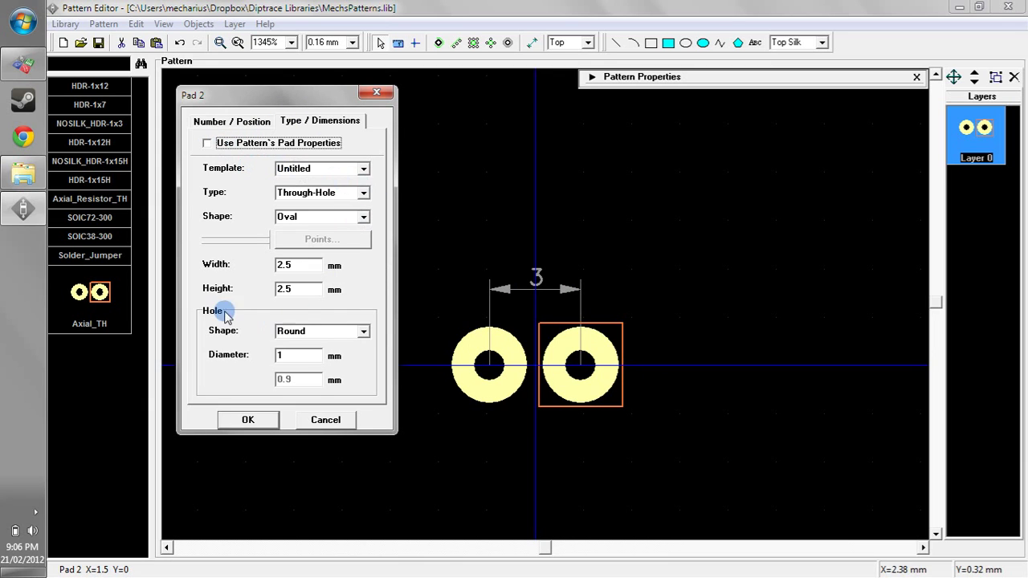
left_click(364, 193)
left_click(366, 195)
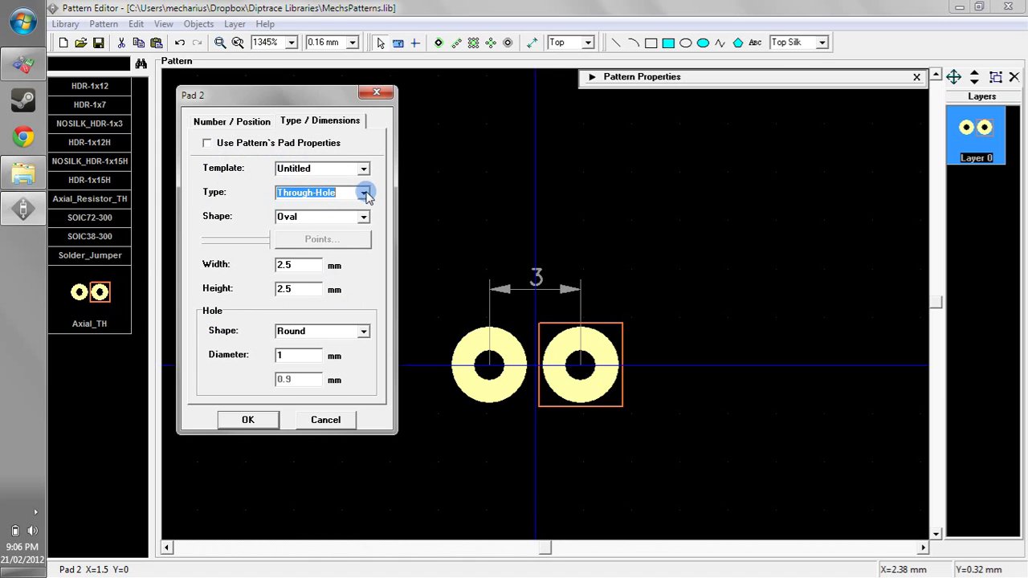
left_click(362, 216)
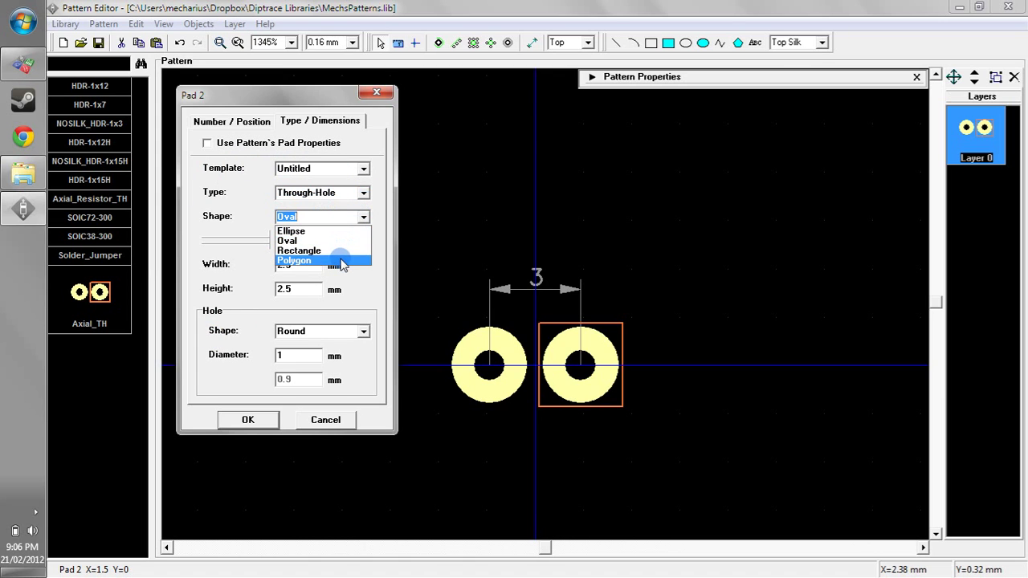
left_click(339, 251)
left_click(248, 419)
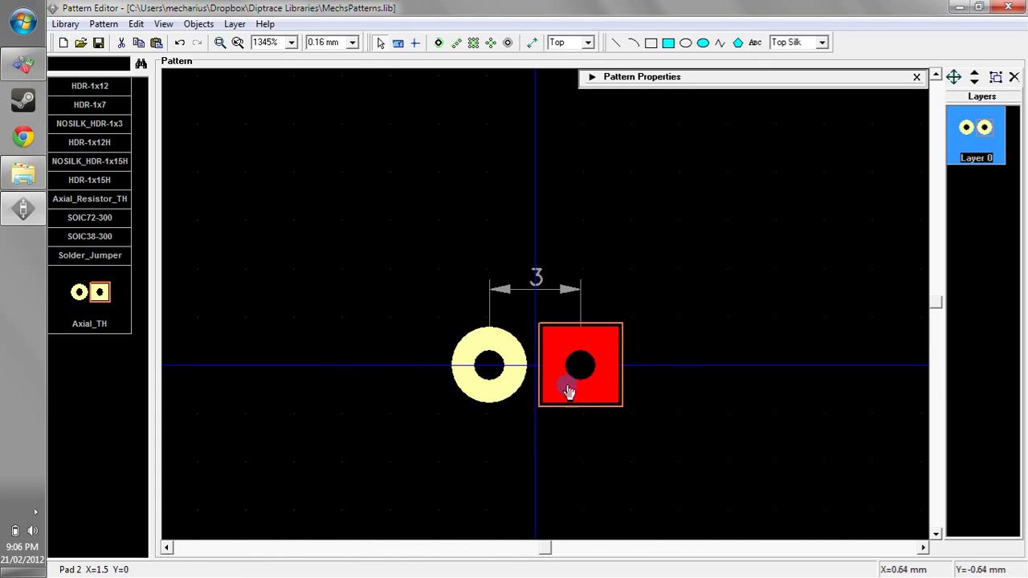
left_click(178, 43)
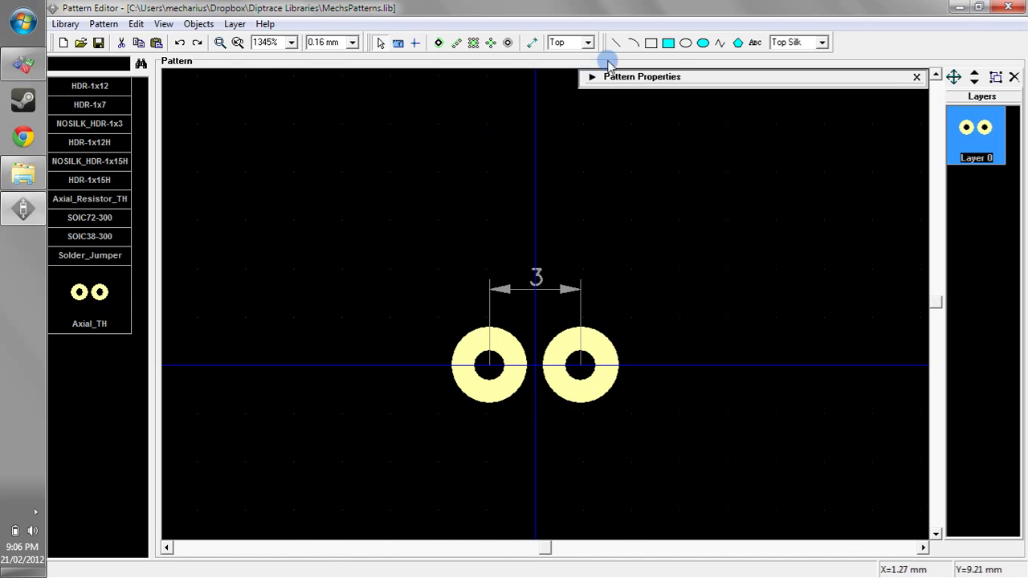
- Choose Top Silk as the layer for drawing shapes around the two pads
scroll(534, 355, "up", 5)
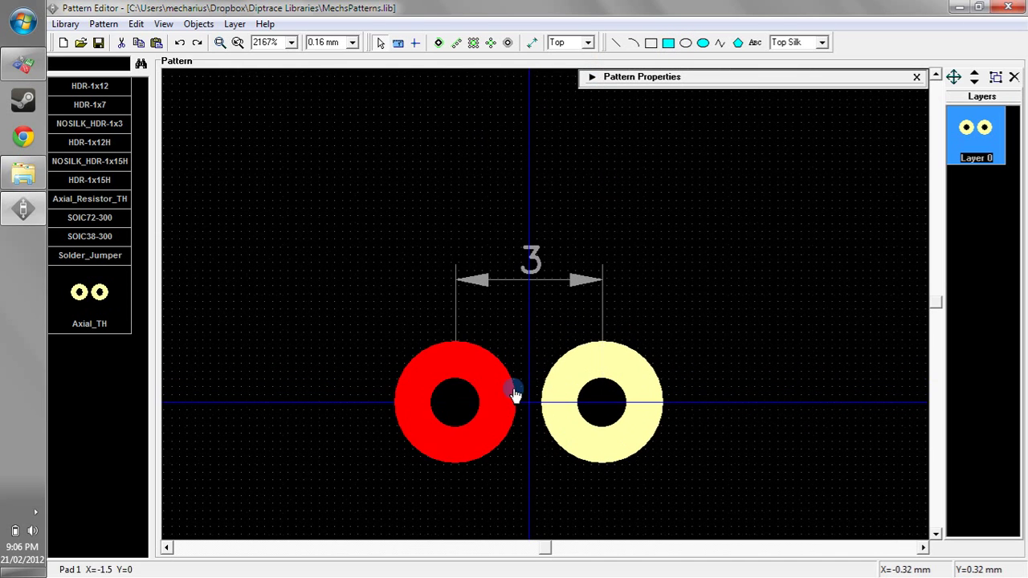
middle_click_drag(532, 367, 542, 232)
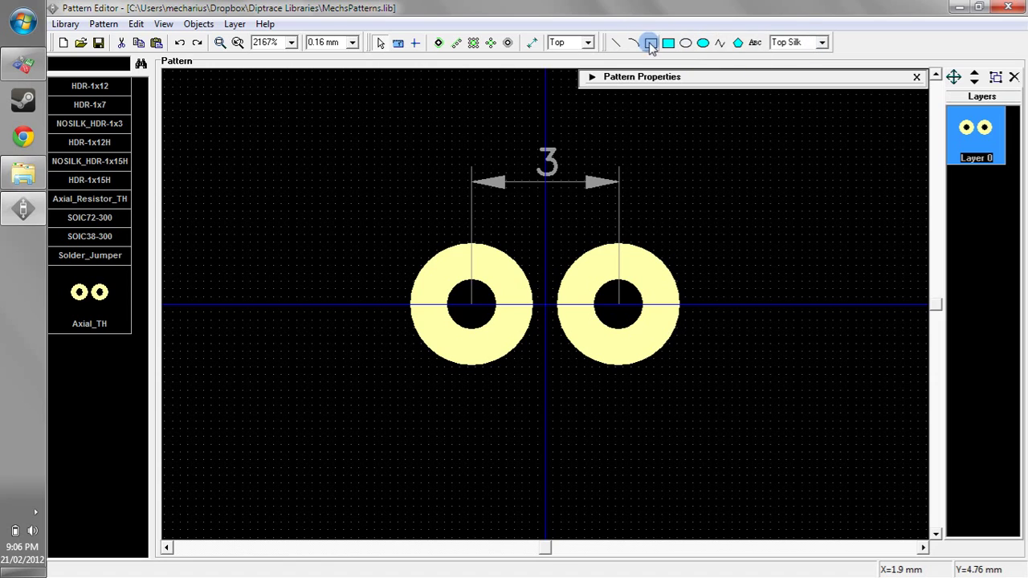
left_click(791, 42)
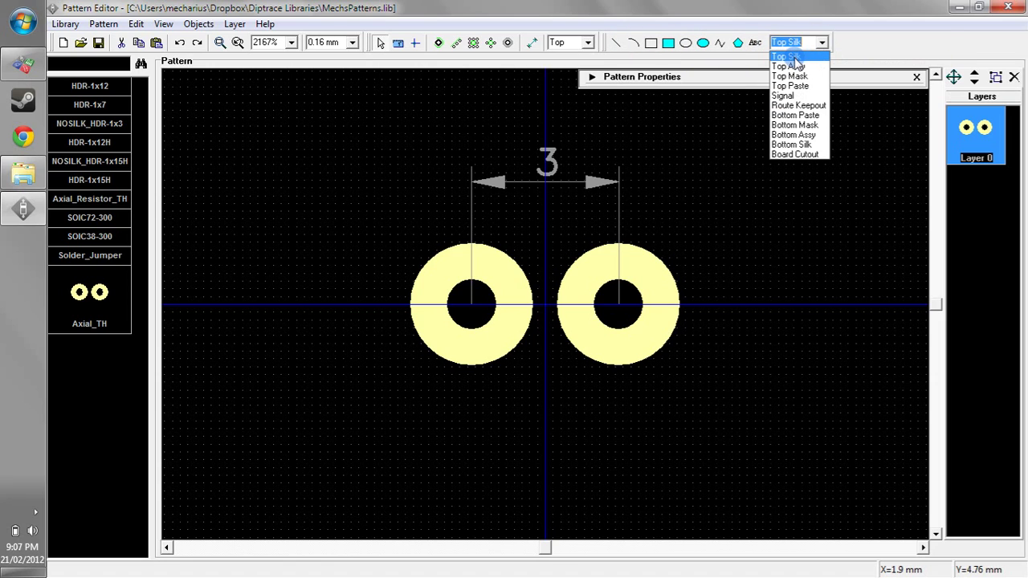
left_click(795, 57)
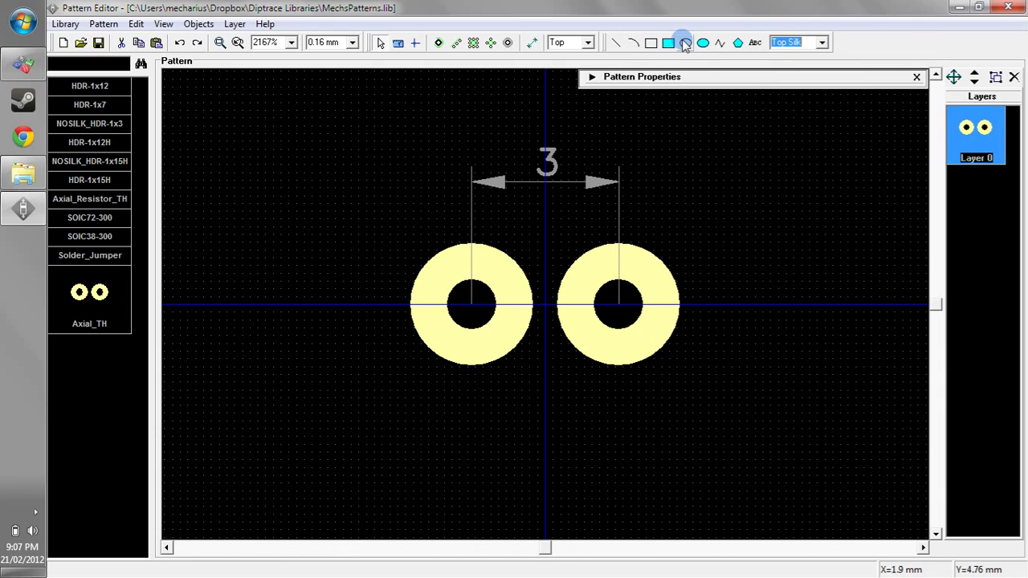
- Draw an unfilled ellipse on the Top Silk layer as a ring around the left pad
left_click(821, 41)
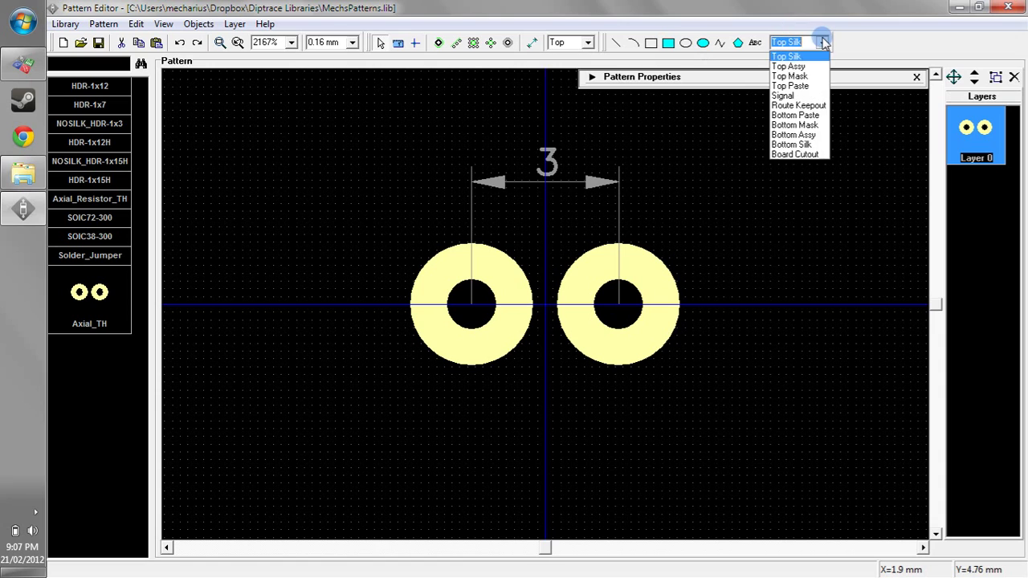
left_click(821, 42)
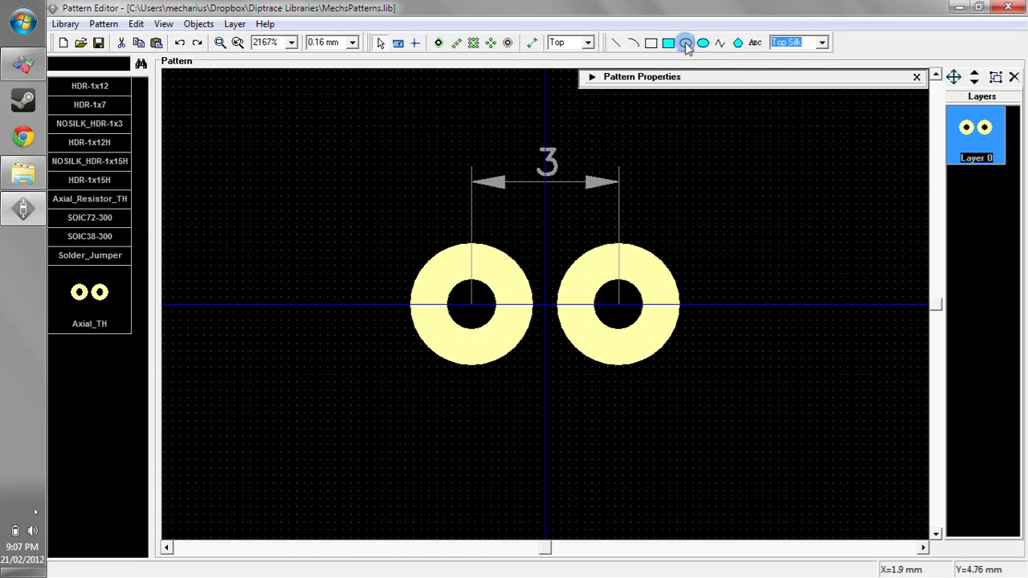
left_click(686, 44)
left_click(401, 231)
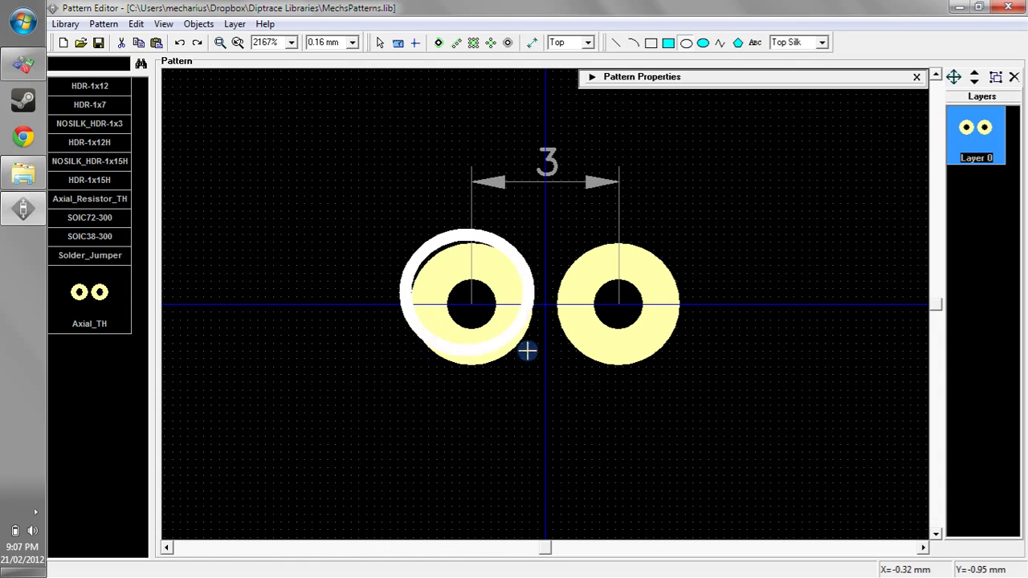
left_click(541, 376)
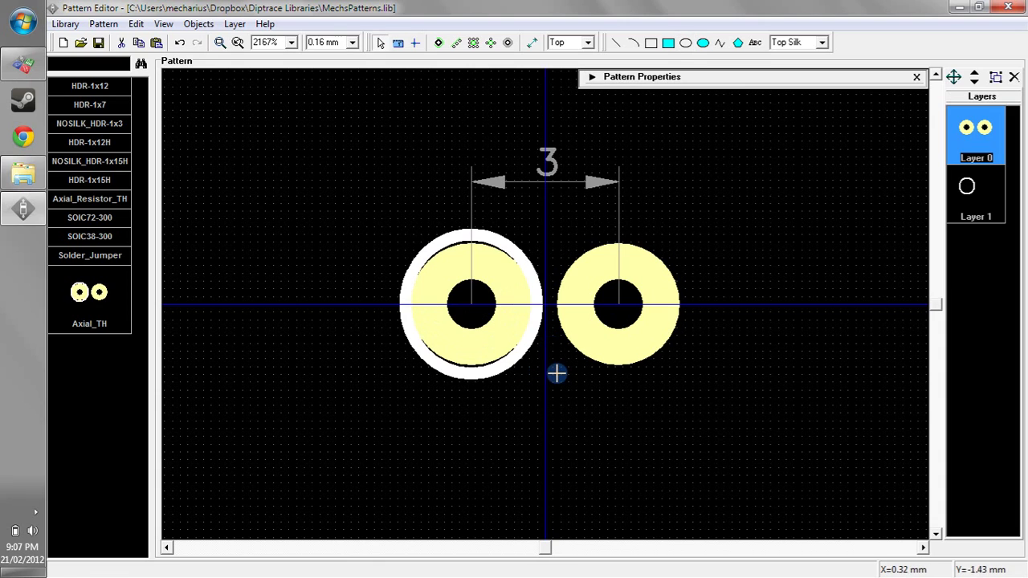
right_click(556, 373)
- Enlarge the silkscreen ring so it clears the left pad evenly on all sides
left_click(417, 256)
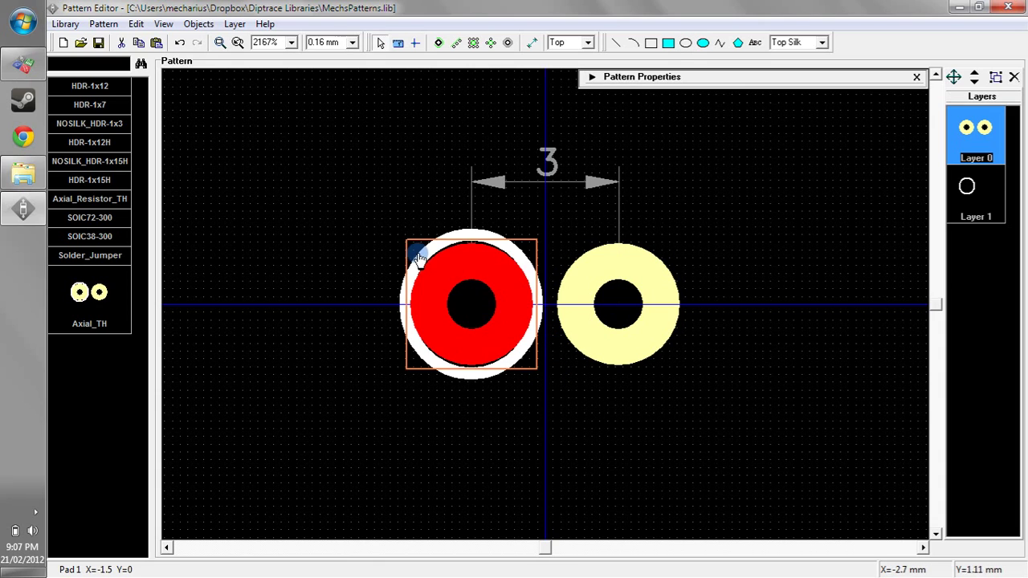
left_click(393, 307)
mouse_move(401, 234)
left_mouse_down()
mouse_move(383, 222)
mouse_move(389, 234)
left_mouse_up()
mouse_move(533, 389)
left_mouse_down()
mouse_move(557, 383)
mouse_move(545, 379)
left_mouse_up()
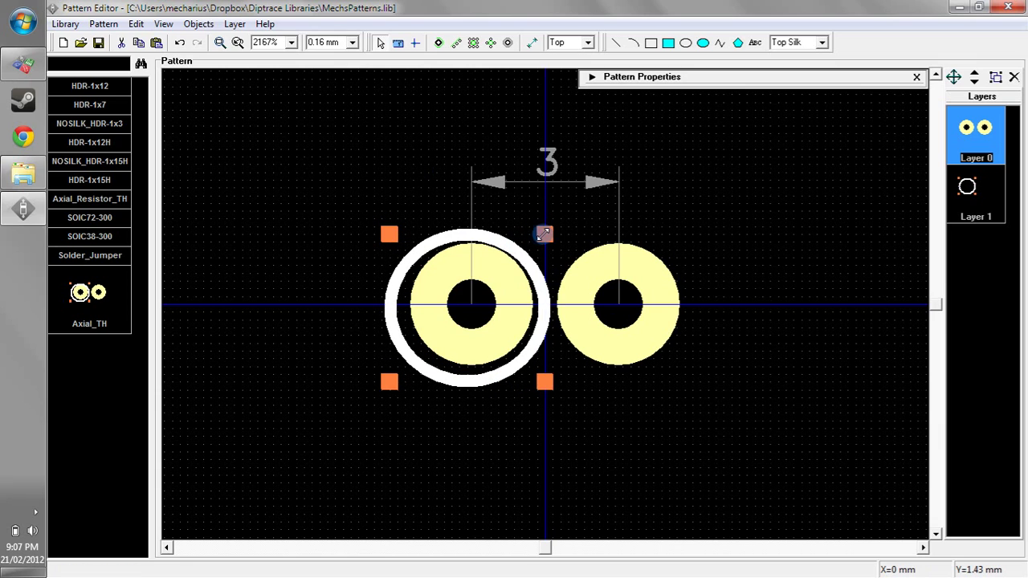
left_click_drag(545, 233, 551, 225)
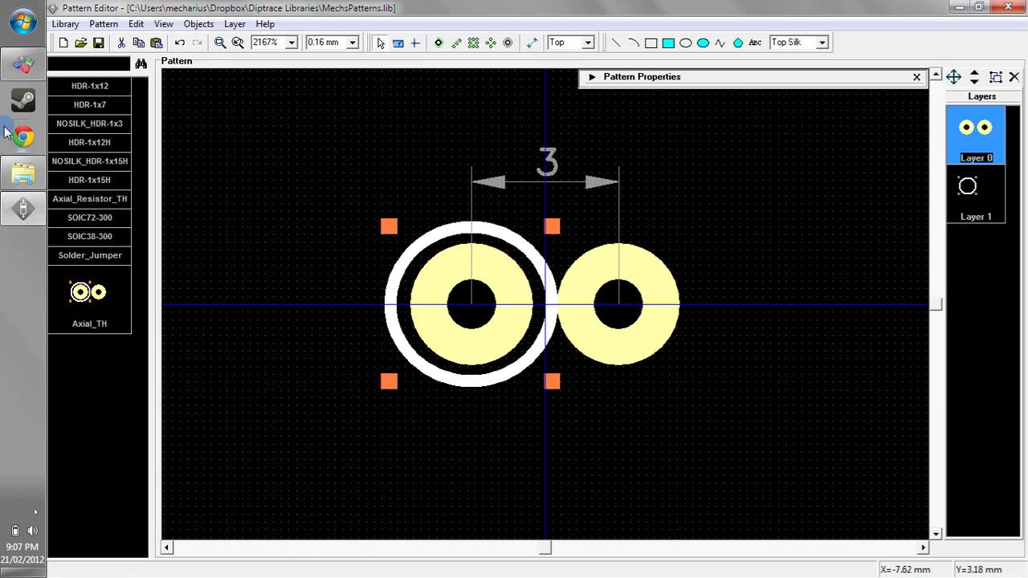
- Set the pad spacing to 4 mm and reshape the silkscreen ring into a circle centred on the left pad
left_click(592, 80)
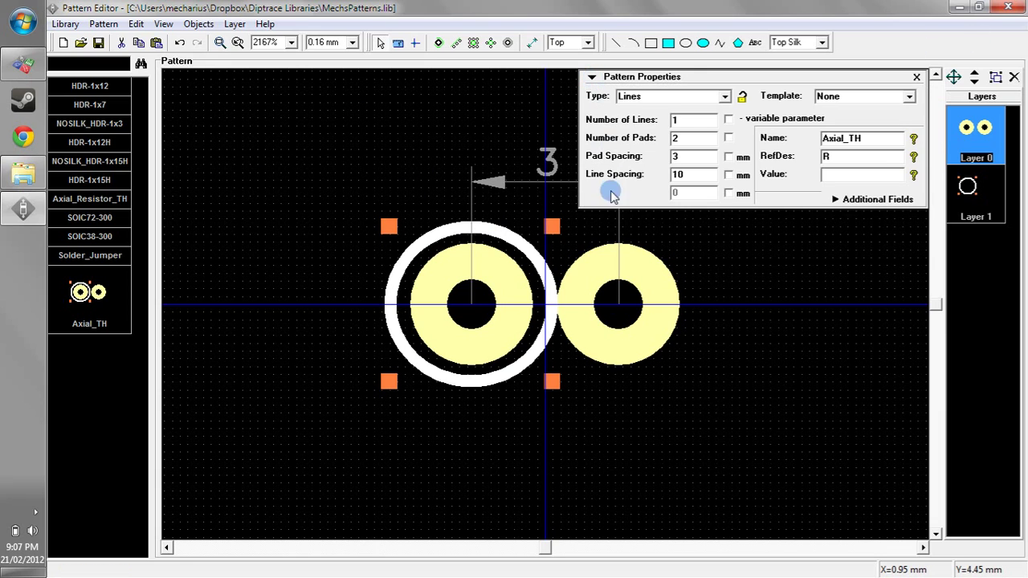
left_click_drag(691, 155, 663, 157)
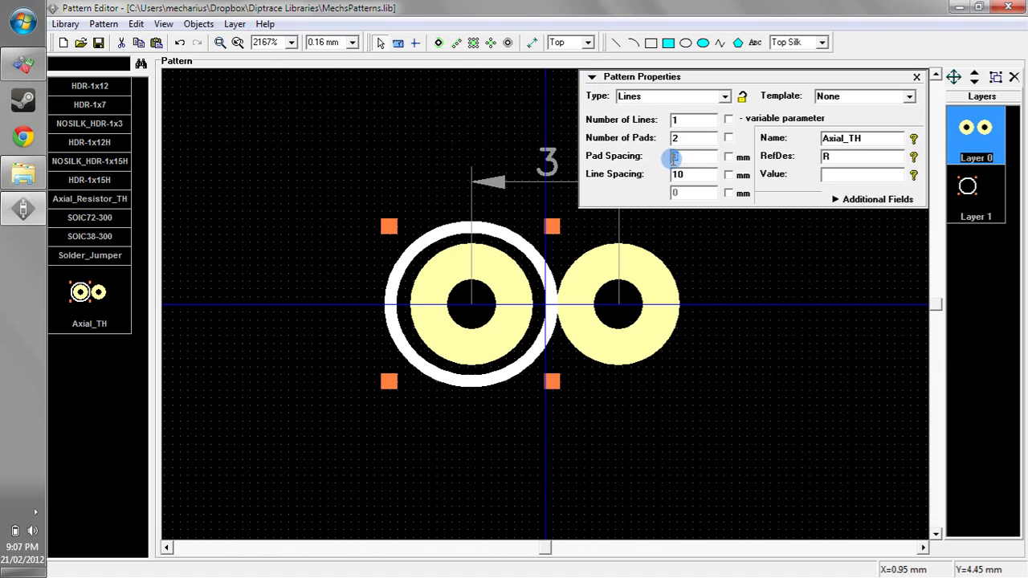
type("4")
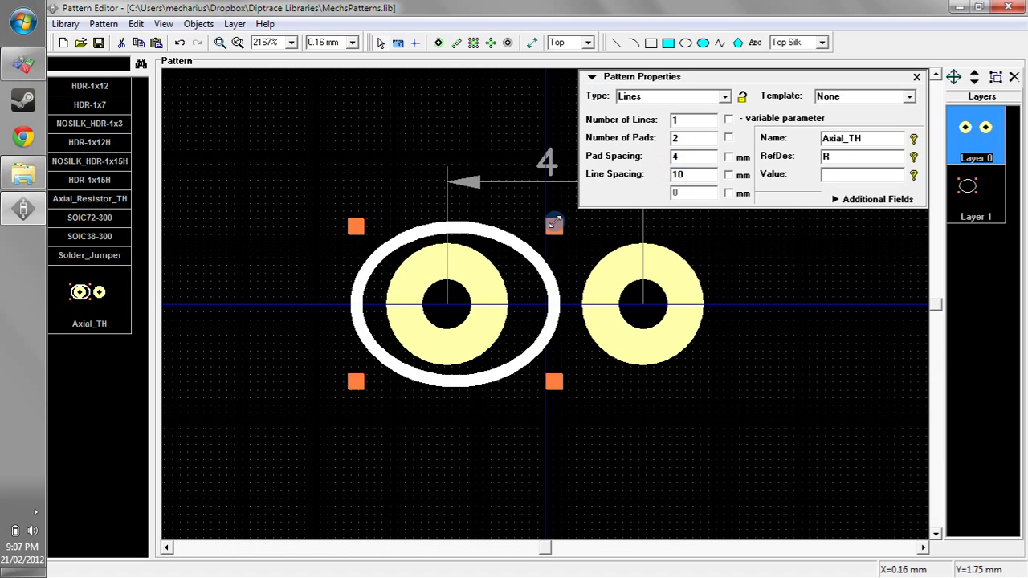
left_click_drag(554, 224, 528, 224)
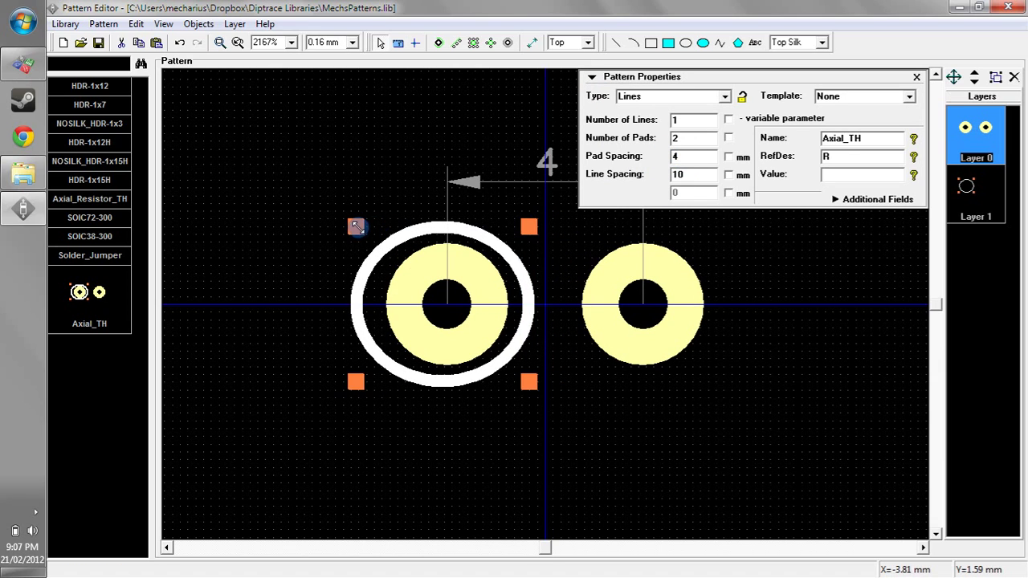
left_click_drag(355, 227, 365, 226)
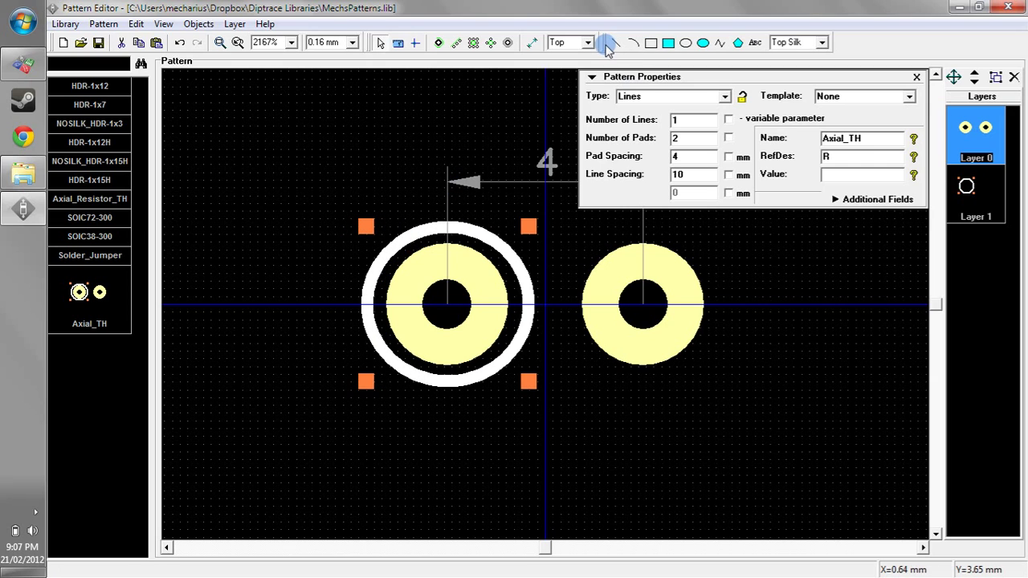
- Draw a silkscreen line along the horizontal axis from the ring's edge to the right pad
left_click(608, 44)
left_click(533, 303)
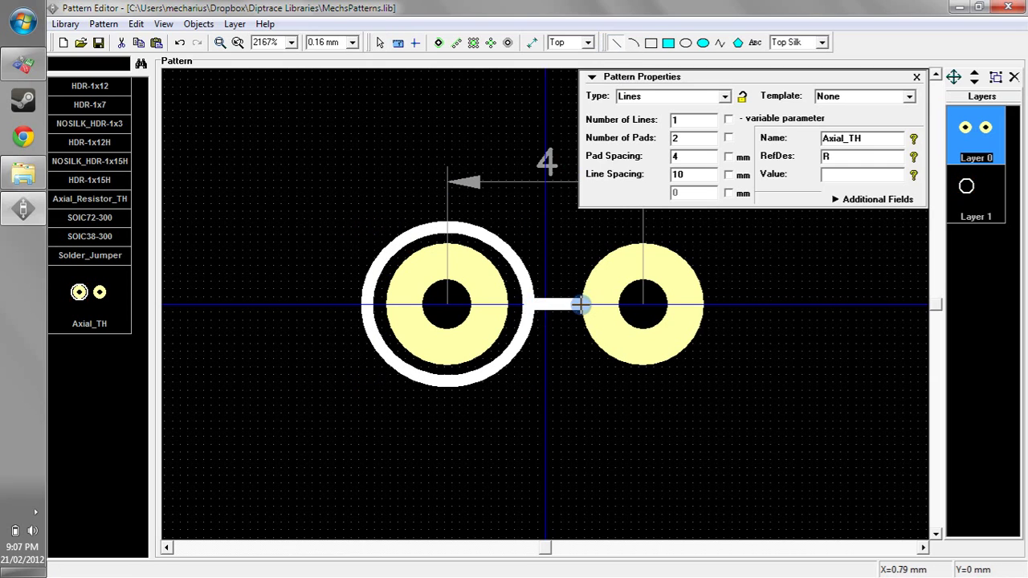
left_click(581, 303)
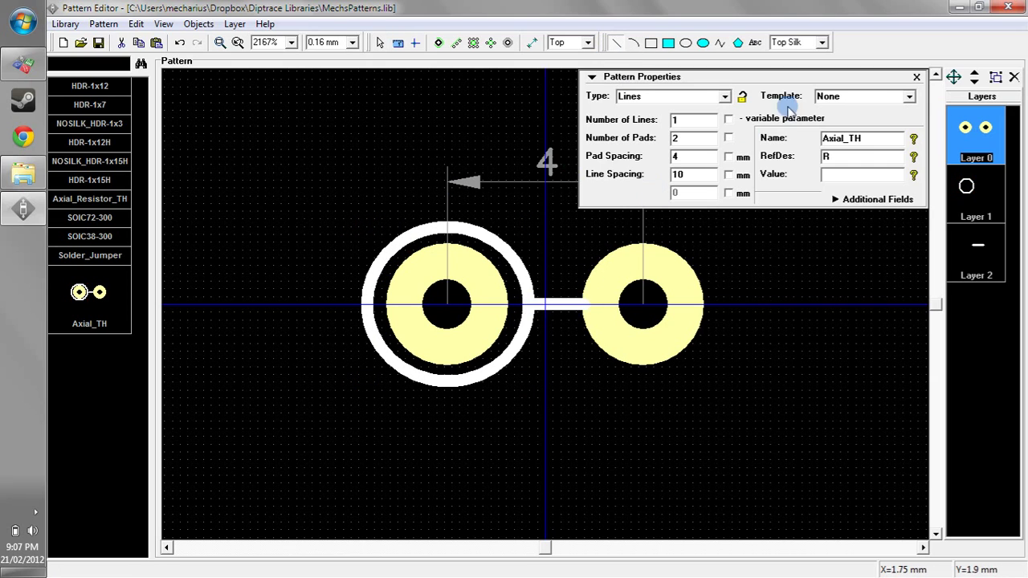
- Try drawing a silkscreen arc over the upper half of the right pad, and undo it
left_click(591, 78)
left_click(635, 44)
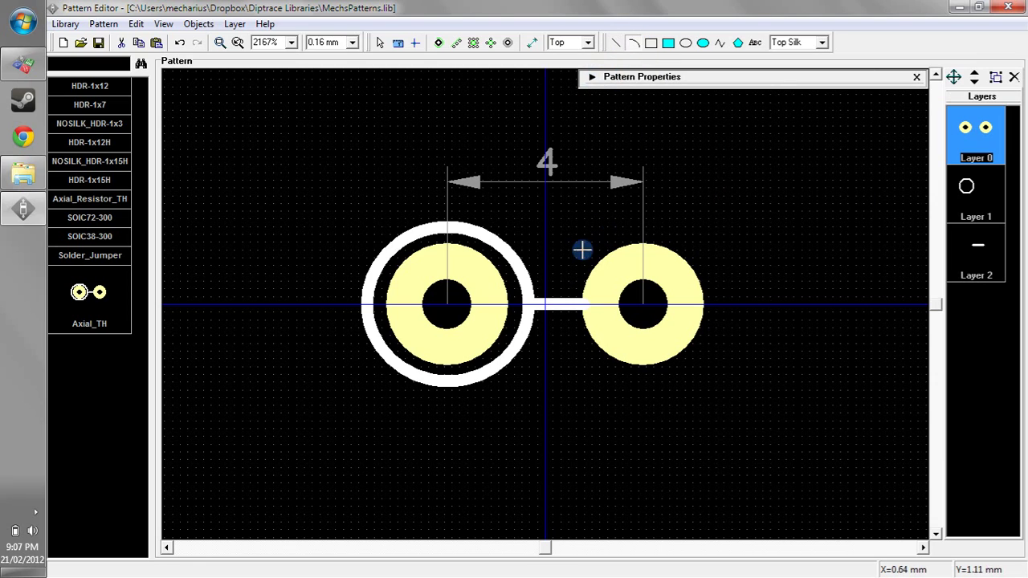
left_click(568, 275)
left_click(638, 209)
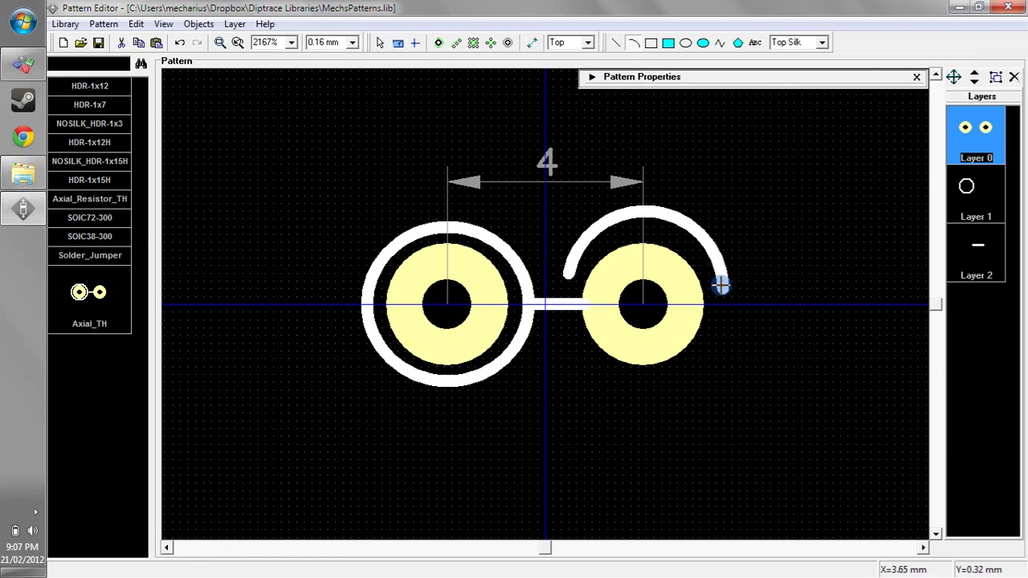
left_click(723, 287)
key("ctrl+z")
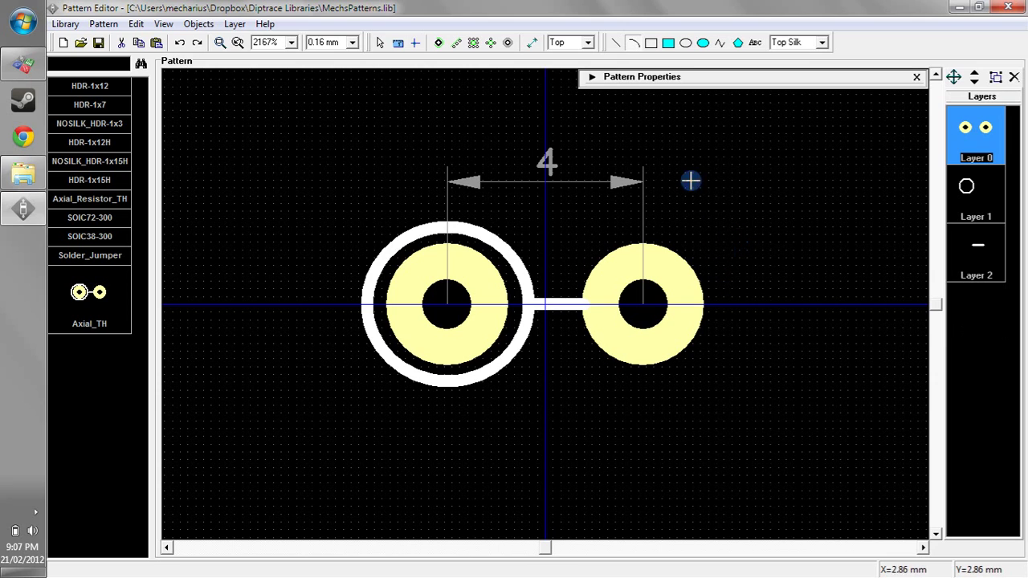
- Save the pattern library with the finished Axial_TH pattern
left_click(98, 44)
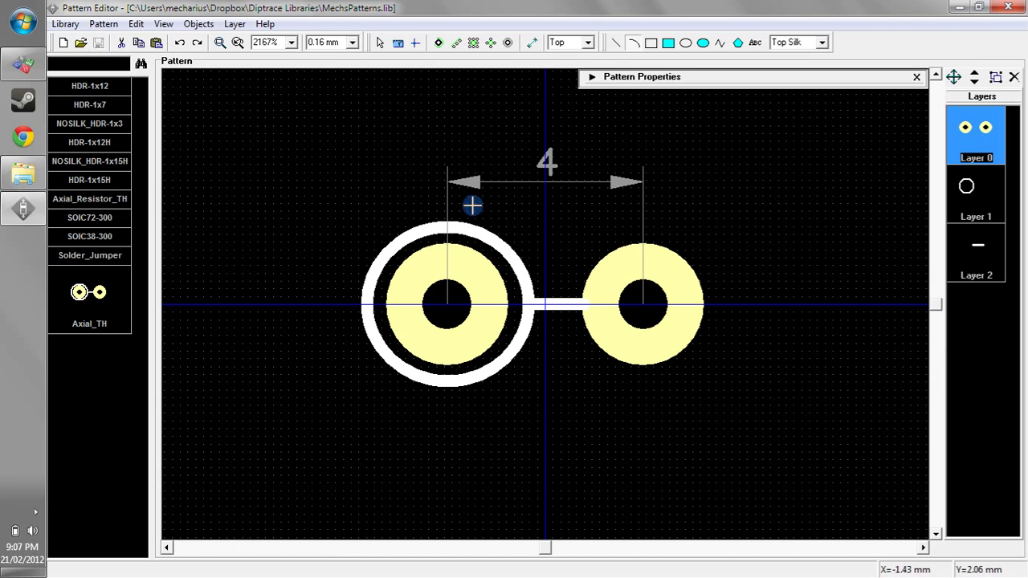
scroll(477, 206, "down", 1)
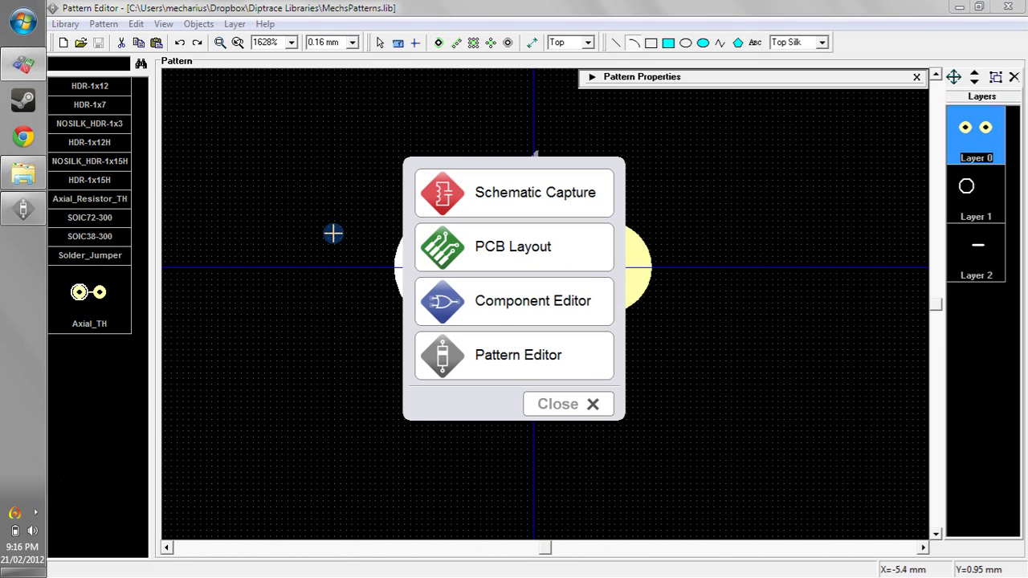
- Switch to the DipTrace Component Editor and open the MechsLib.eli component library
left_click(499, 308)
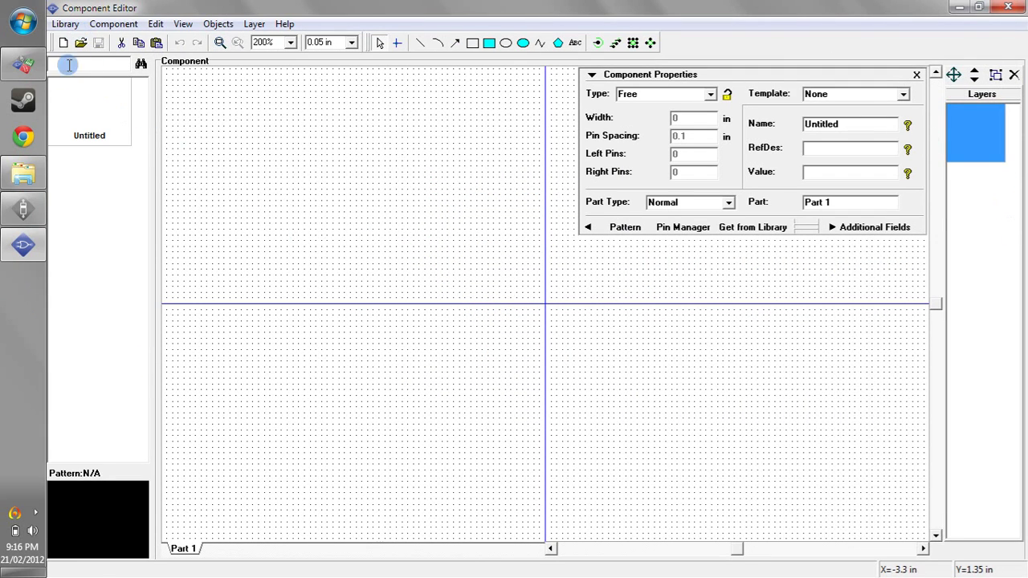
left_click(78, 113)
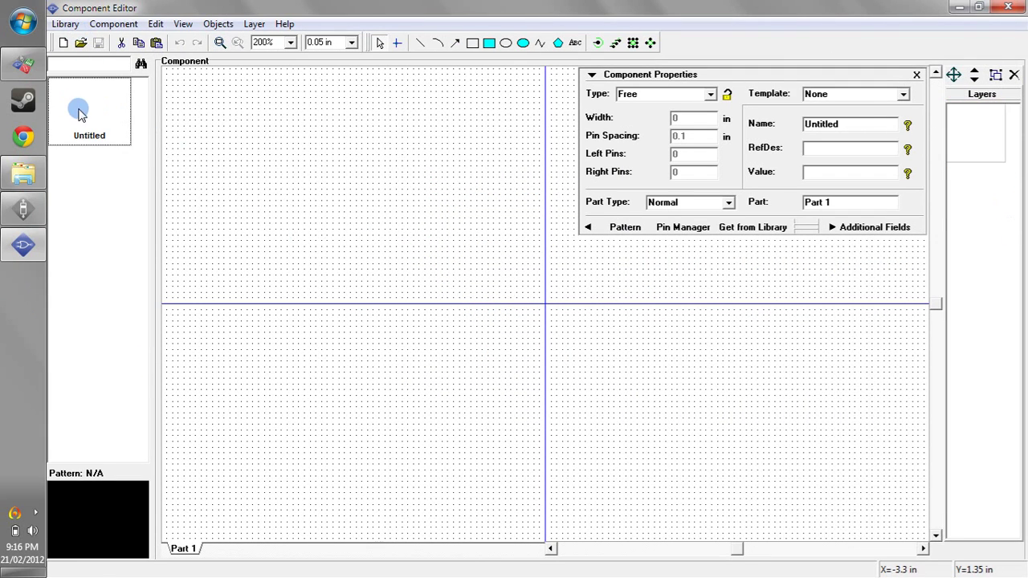
left_click(67, 24)
mouse_move(91, 69)
left_click(317, 68)
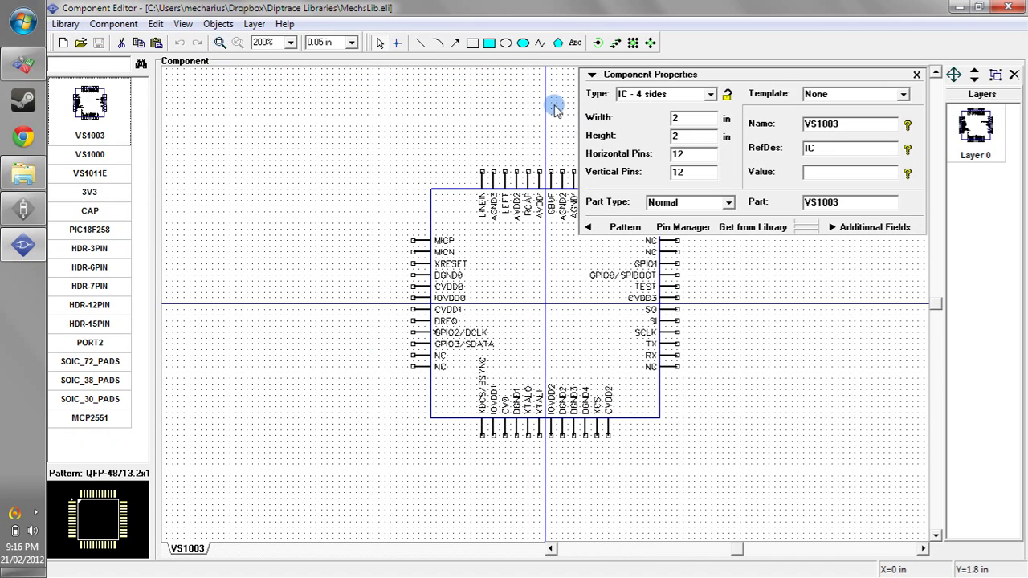
- Add a new component to the library and name it Axial_TH_Resistor
left_click(113, 24)
left_click(122, 41)
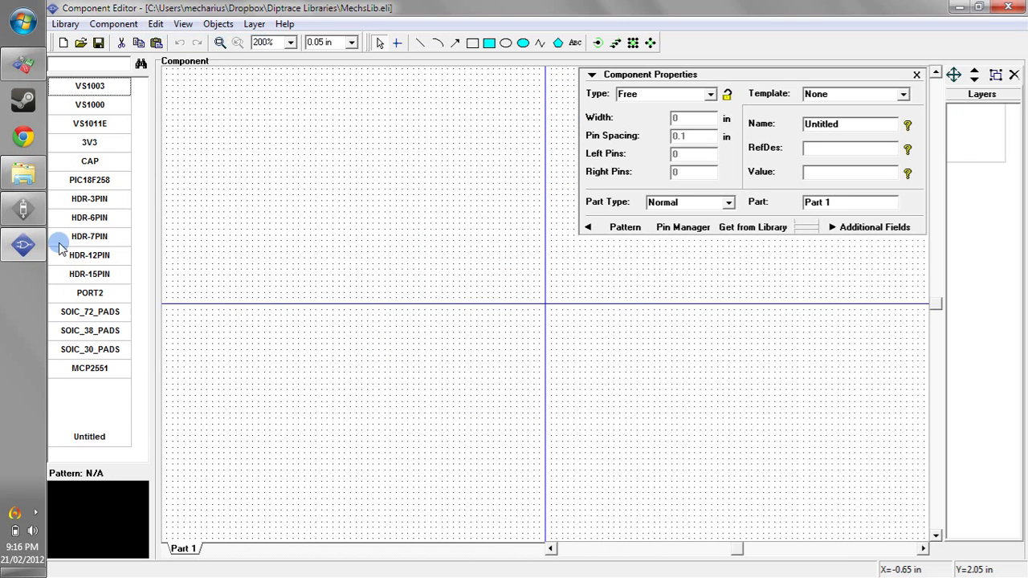
double_click(831, 123)
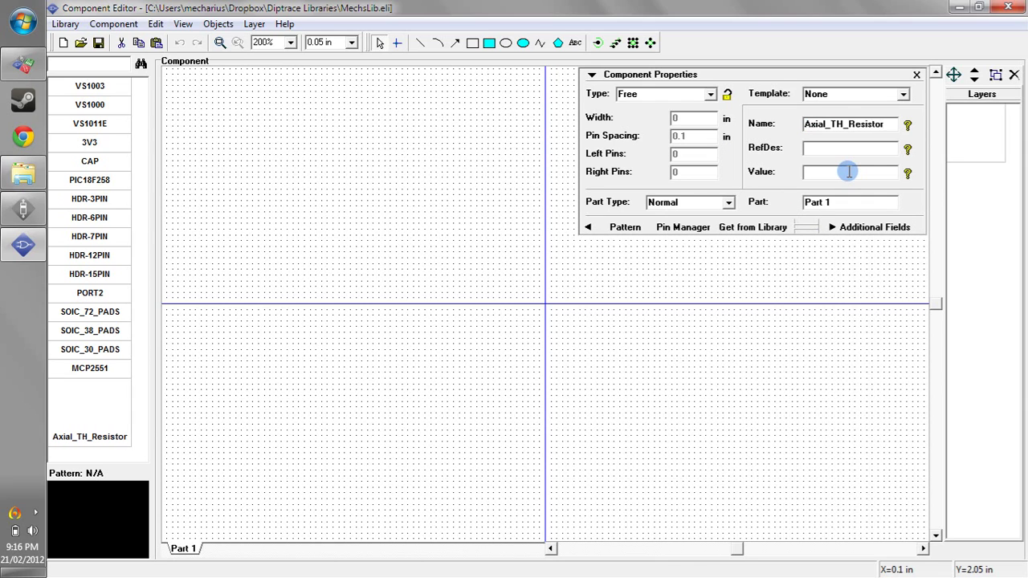
- Try the 2 sides and IC - 2 sides component types, and set the type to IC - 4 sides
left_click(711, 94)
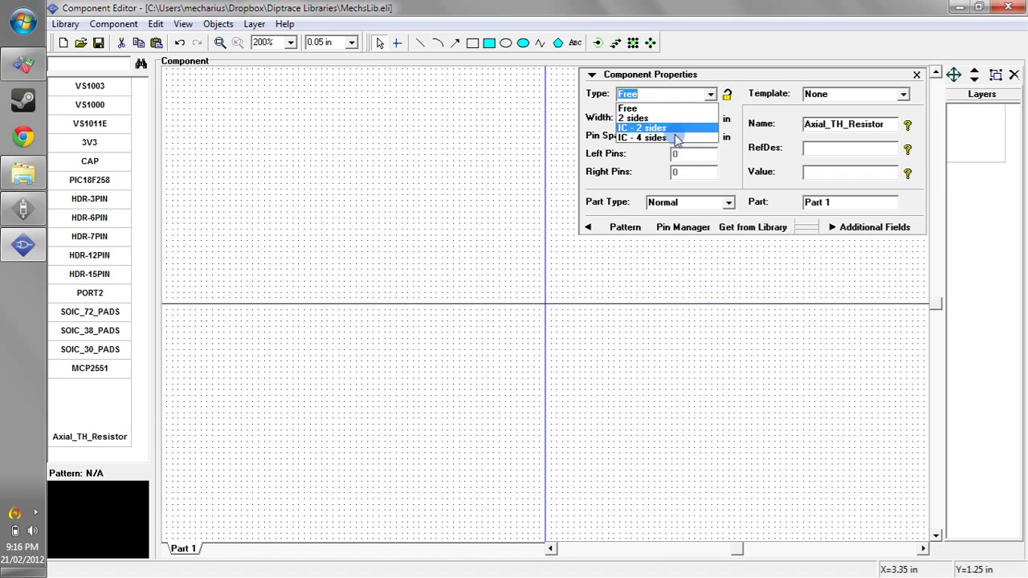
left_click(694, 119)
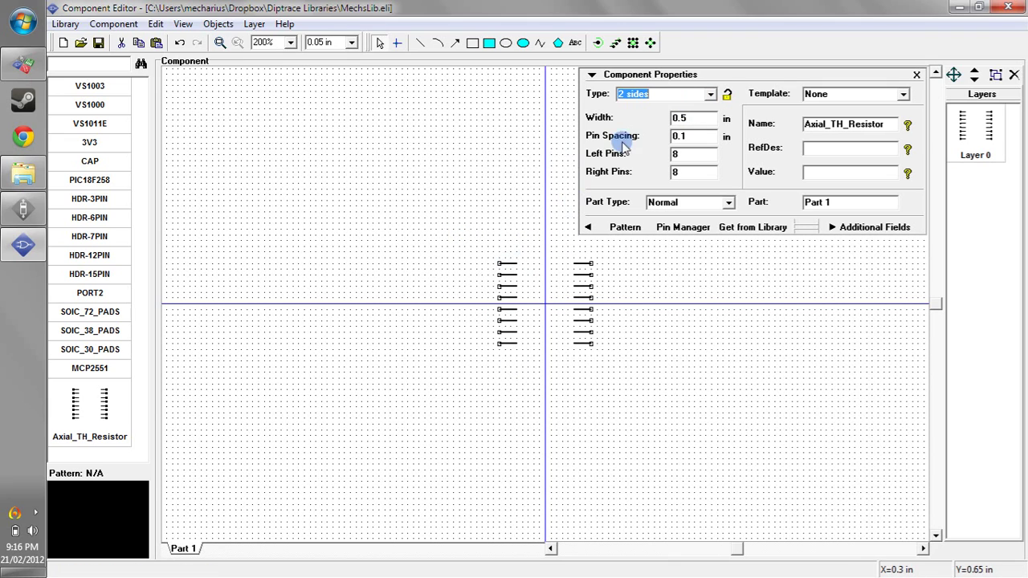
left_click(703, 95)
left_click(690, 130)
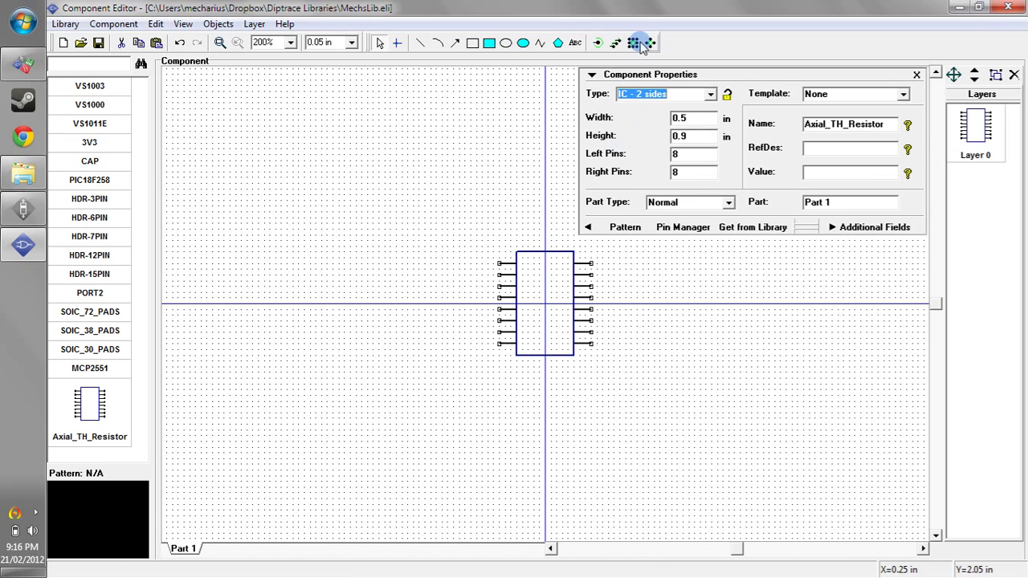
left_click(709, 94)
left_click(677, 136)
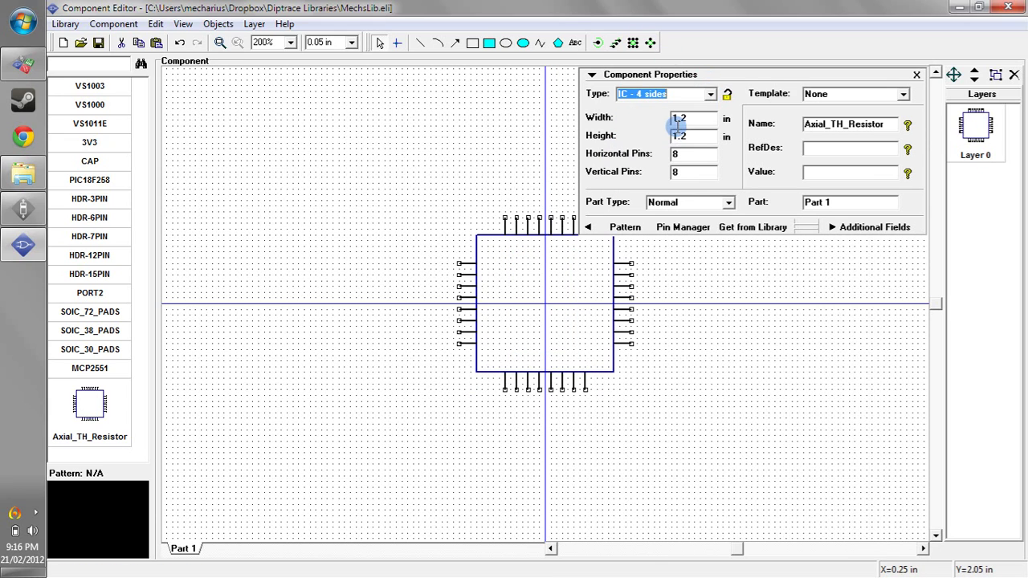
- Set the width of the four-sided component symbol to 4 in
scroll(544, 281, "down", 2)
right_click_drag(544, 281, 472, 318)
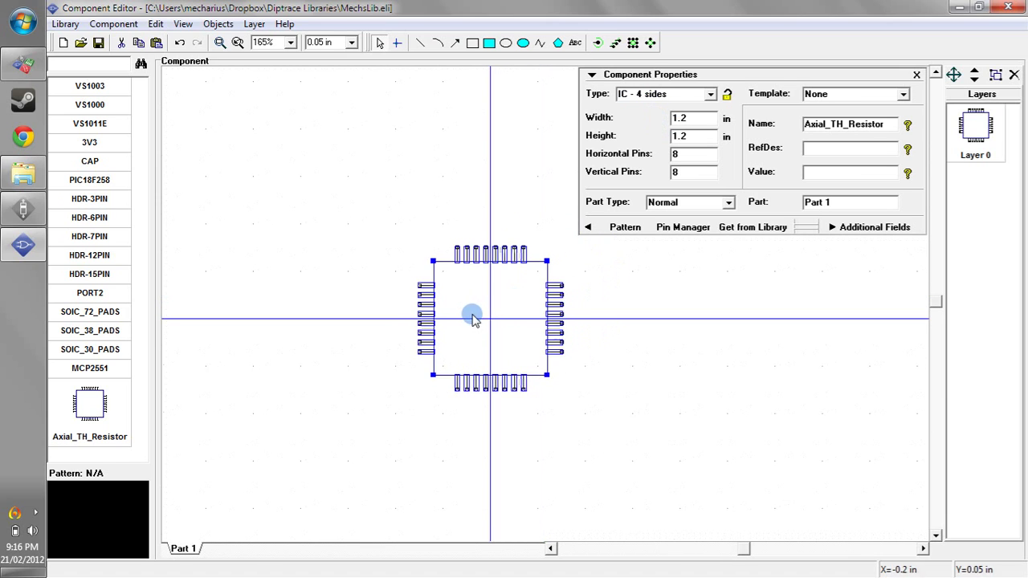
scroll(469, 327, "up", 3)
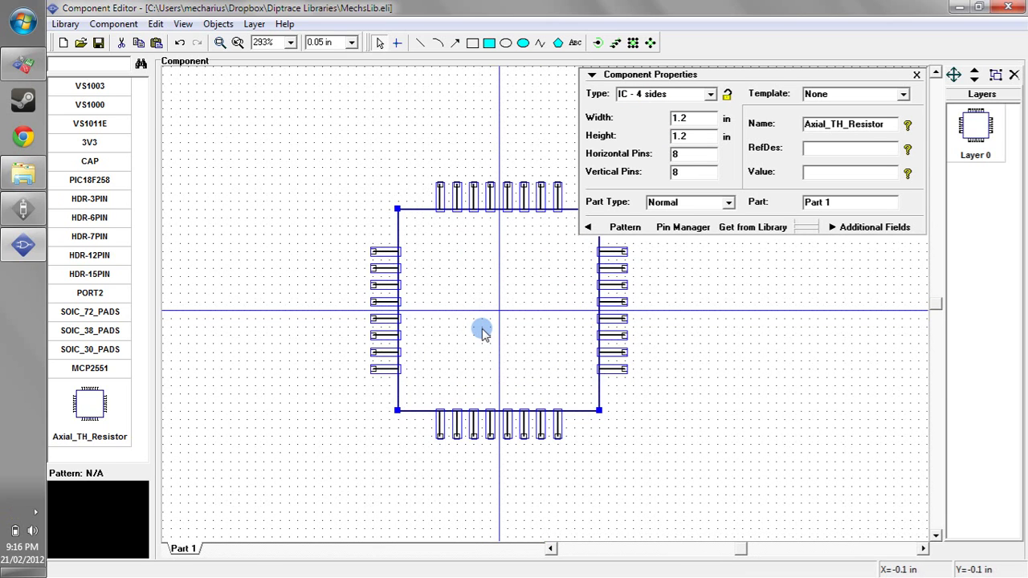
left_click(660, 282)
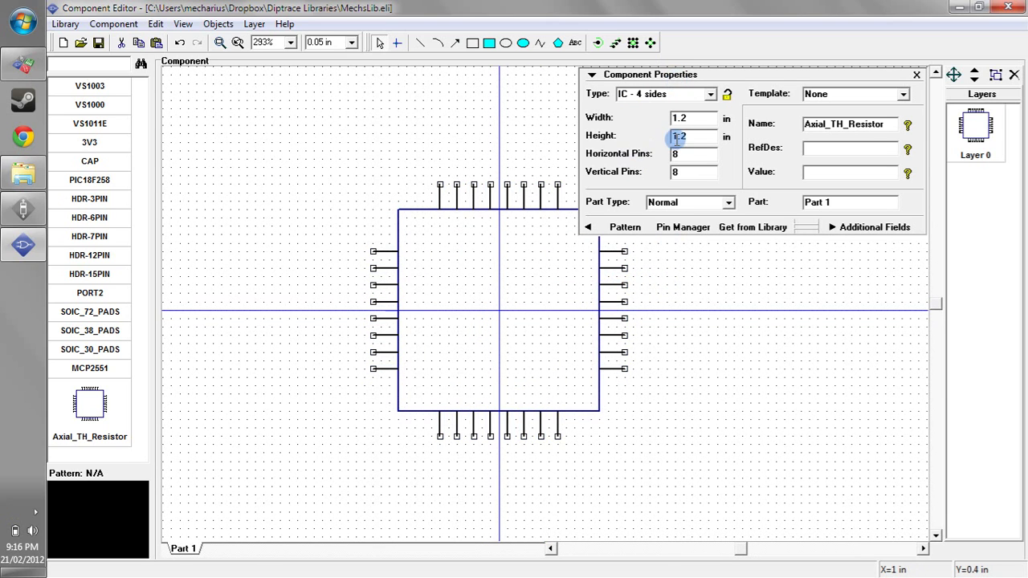
double_click(695, 117)
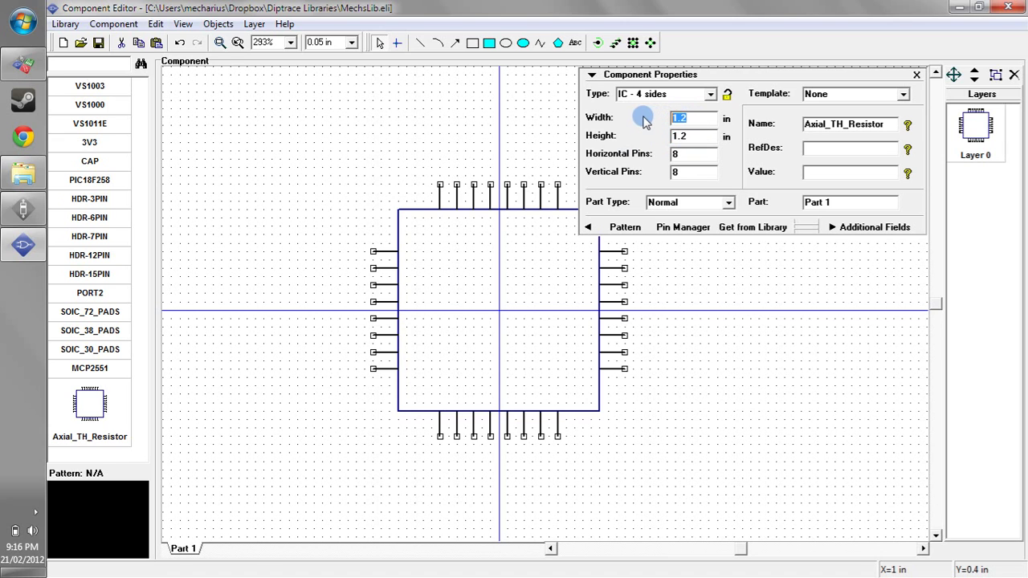
type("4")
key("Return")
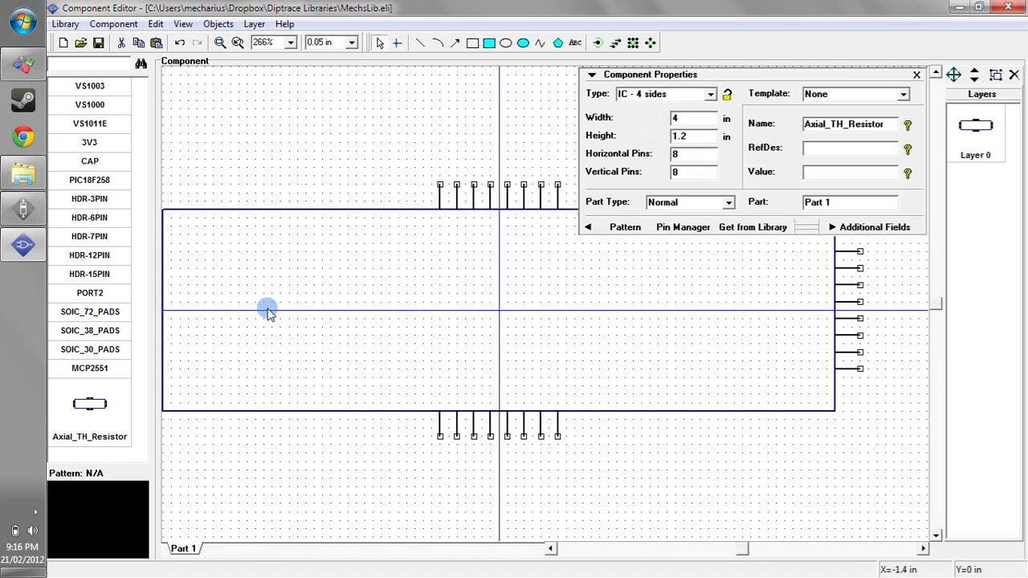
scroll(324, 287, "down", 3)
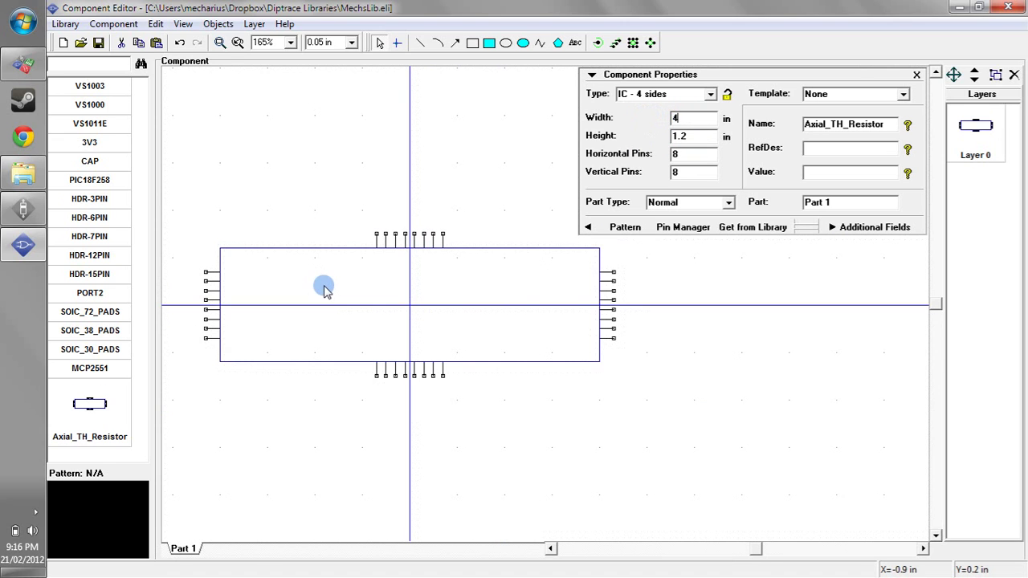
- Set the width of the four-sided component symbol to 1.2 in, copying the value from its height
double_click(694, 136)
key("ctrl+c")
double_click(687, 118)
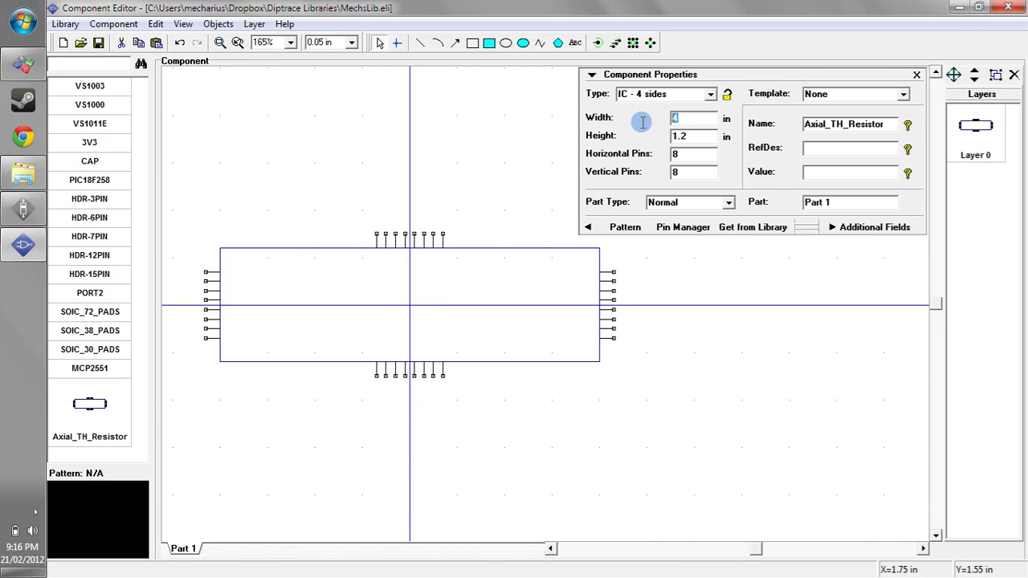
key("ctrl+v")
key("Return")
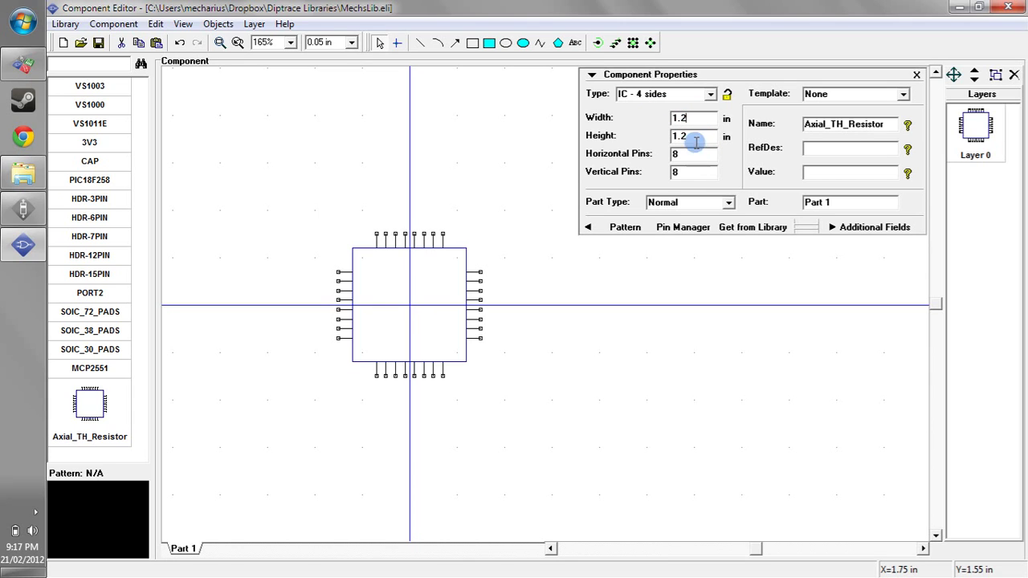
- Change the component type to 2 sides with 1 left pin and 1 right pin
left_click(709, 94)
left_click(694, 117)
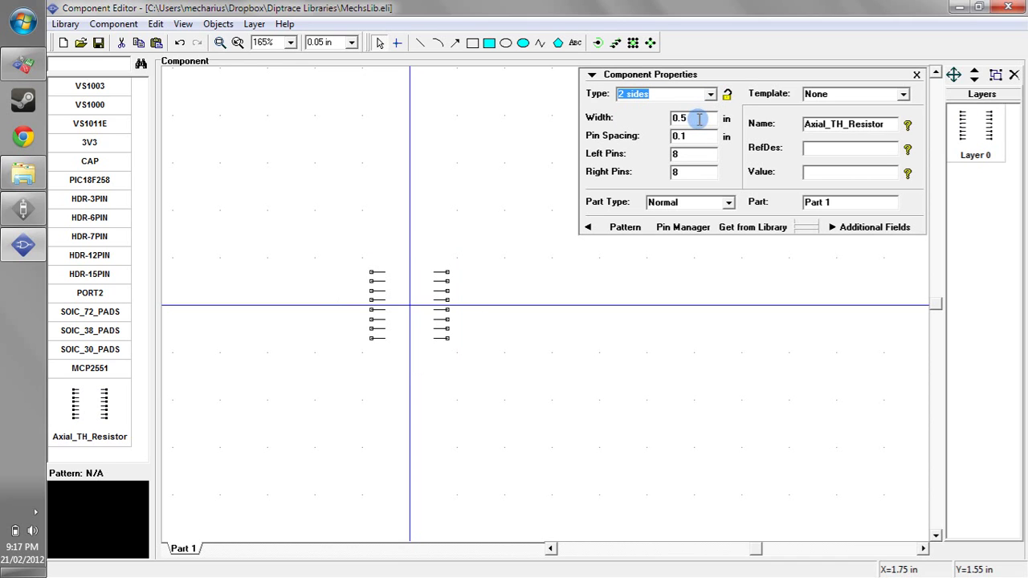
double_click(689, 155)
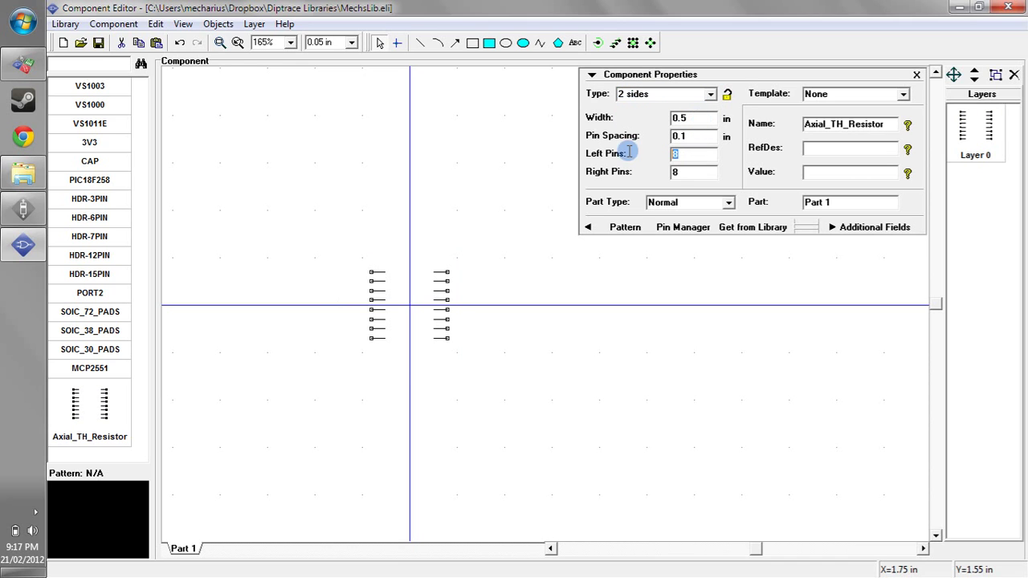
type("1")
key("Tab")
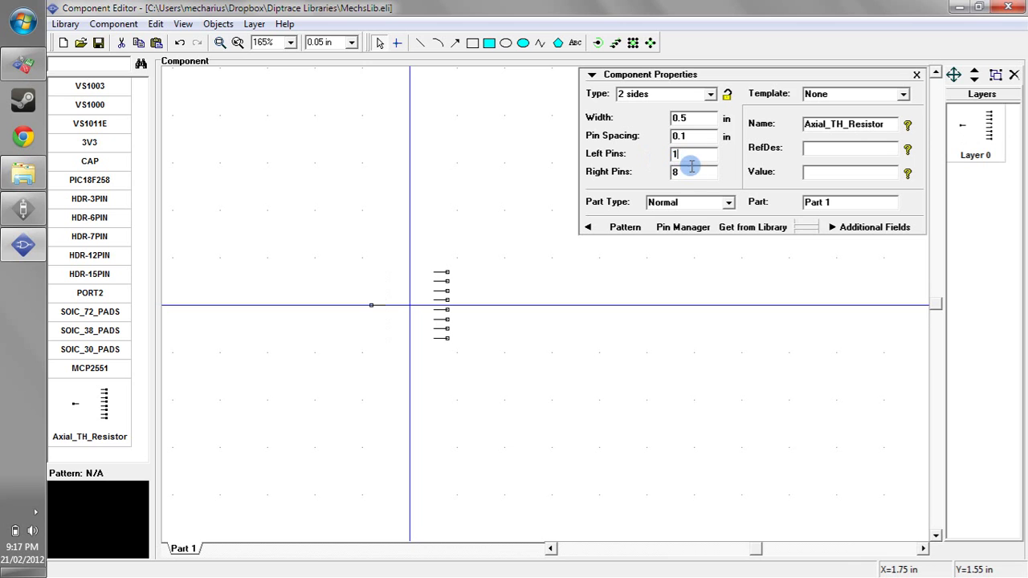
type("1")
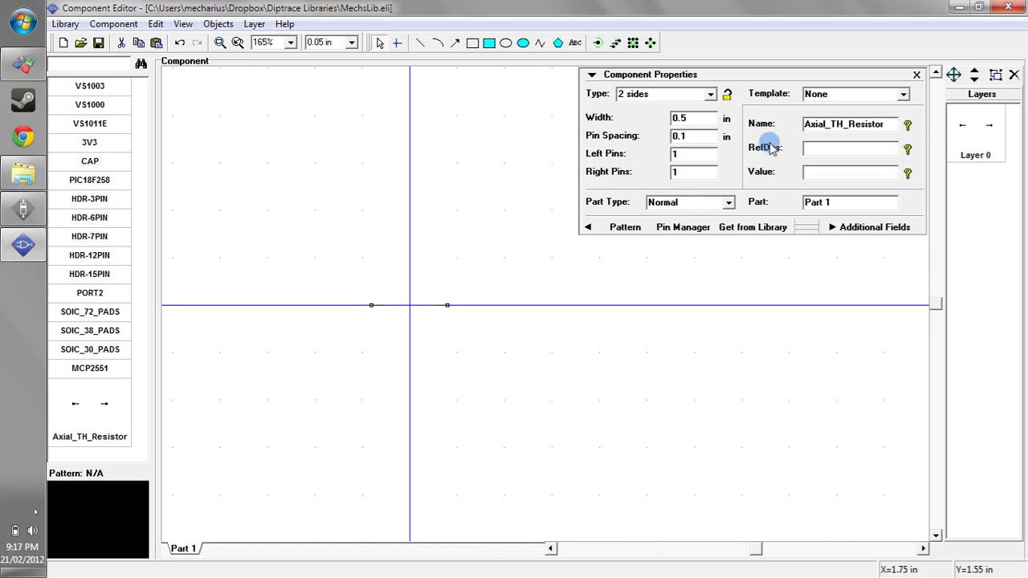
- Set the component's reference designator to R
left_click(806, 145)
type("R")
scroll(395, 309, "up", 5)
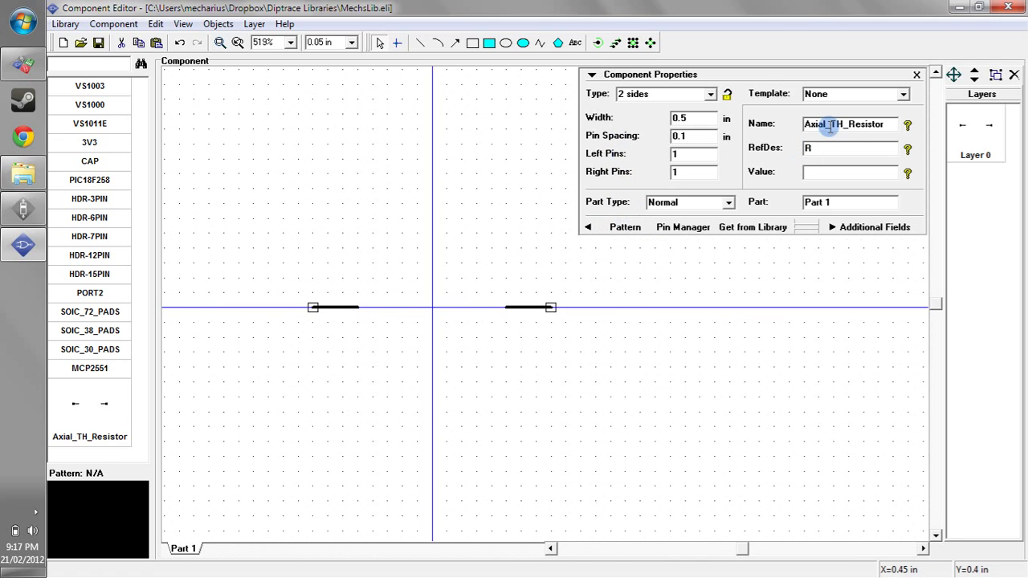
- Open the attached pattern settings of the component and clear the list of pattern libraries
left_click(626, 228)
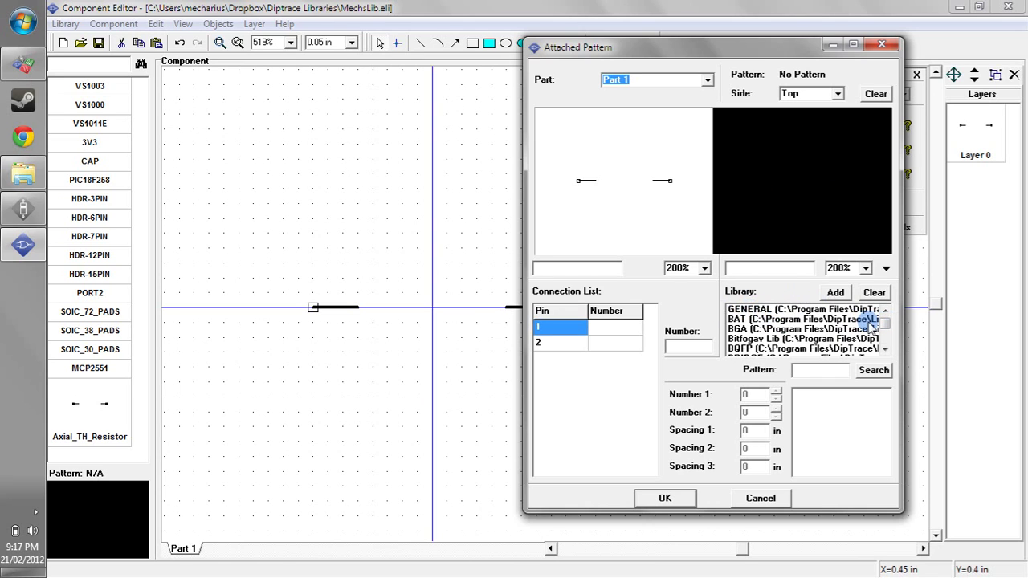
scroll(871, 325, "down", 5)
scroll(871, 325, "up", 5)
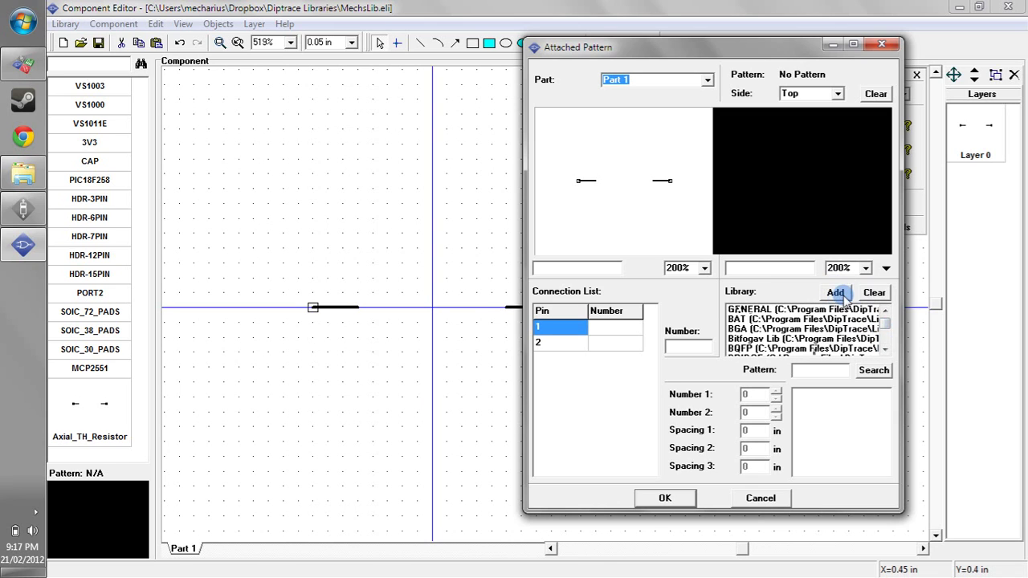
left_click_drag(884, 323, 883, 344)
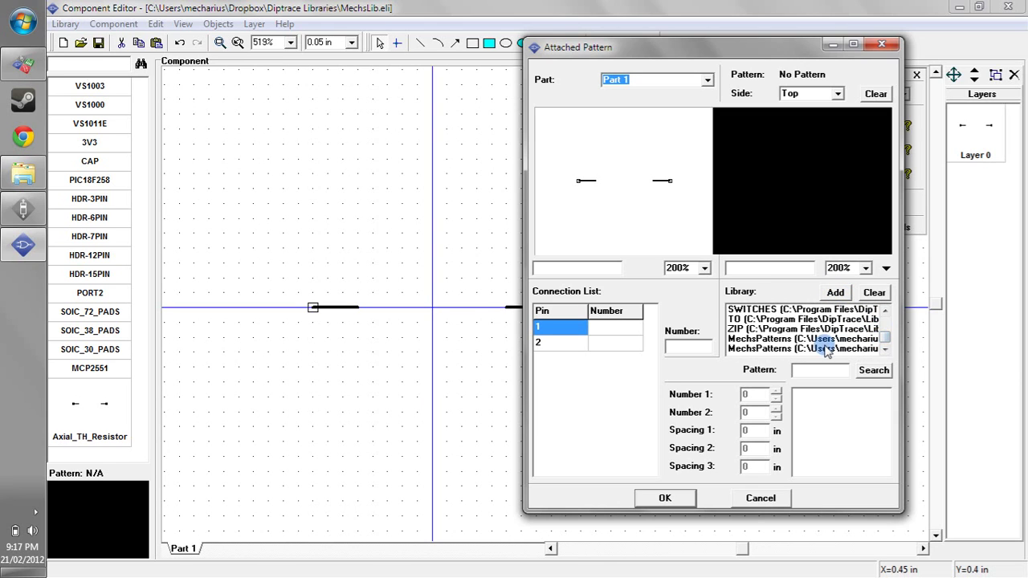
left_click(868, 293)
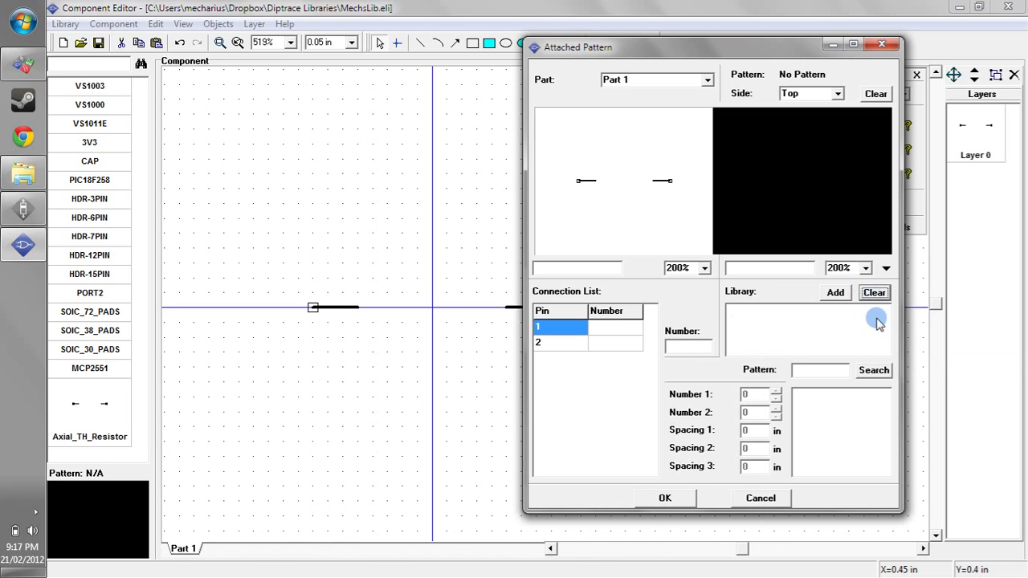
- Add the MechsPatterns.lib pattern library and choose its Axial_TH pattern for the component
left_click(835, 293)
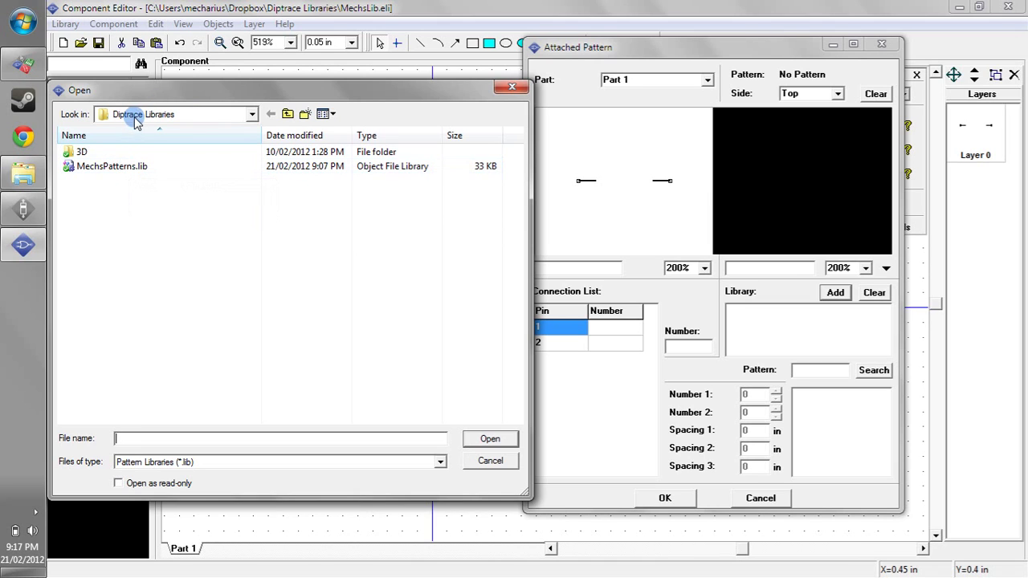
double_click(125, 168)
left_click(835, 313)
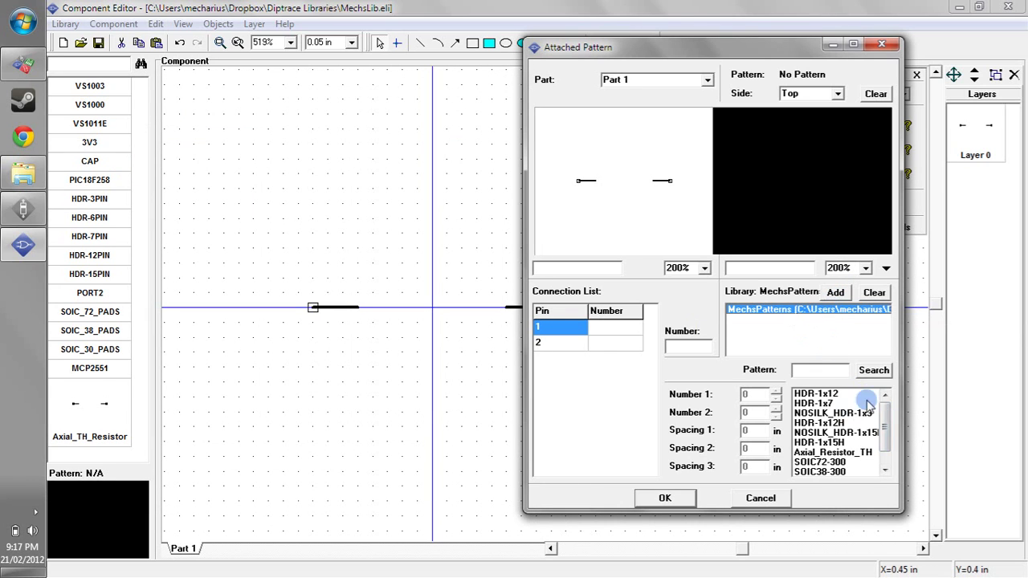
scroll(865, 401, "down", 1)
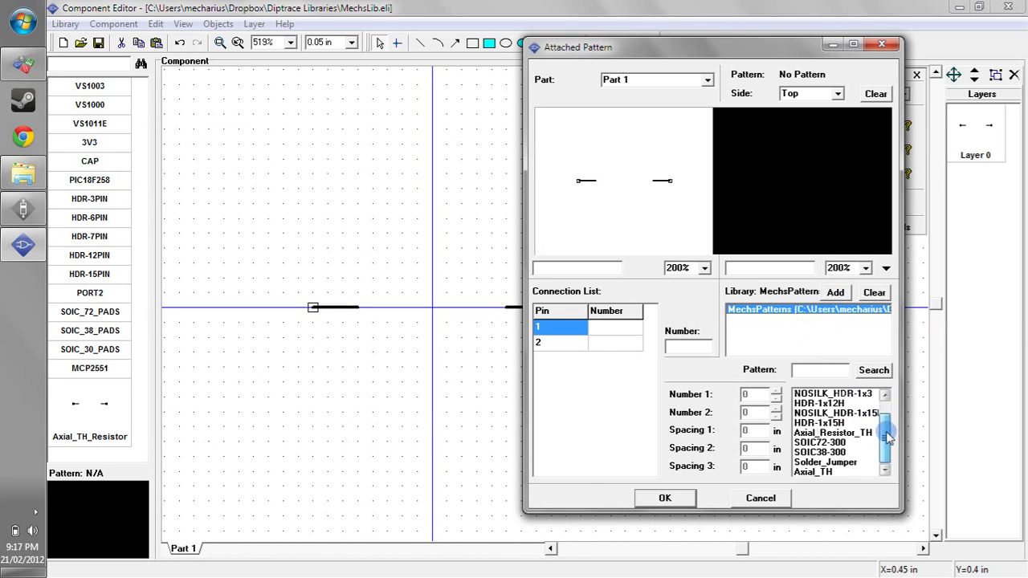
left_click(823, 472)
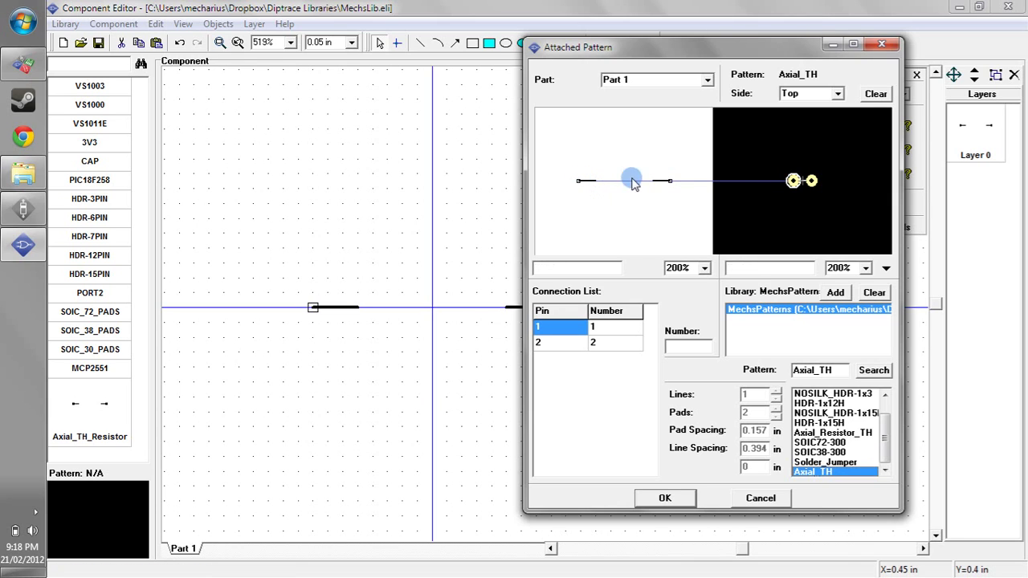
- Swap the pin-to-pad connections, assigning pin 1 to pad 2 and pin 2 to pad 1
left_click(589, 327)
left_click(592, 342)
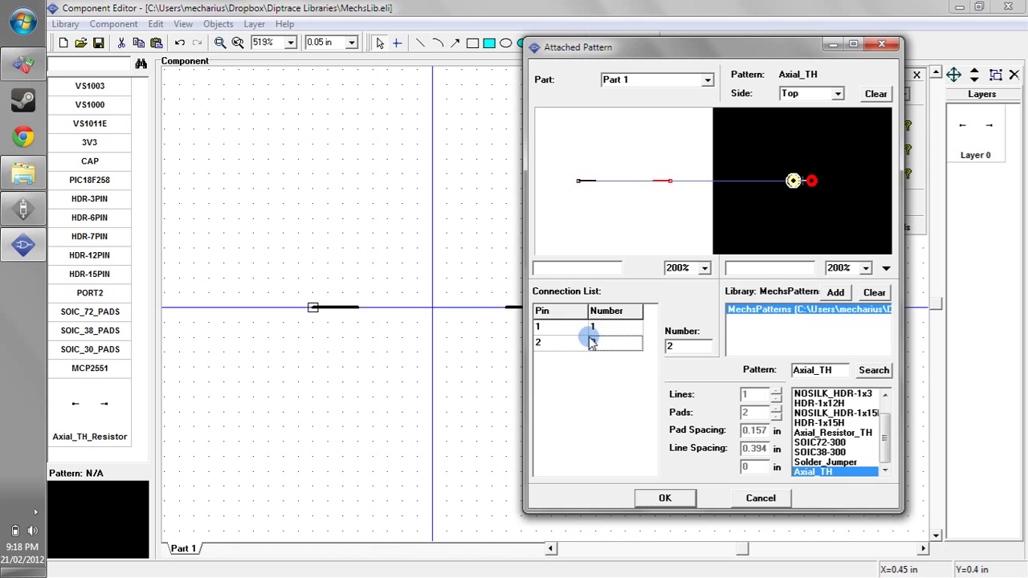
left_click(609, 329)
left_click_drag(697, 350, 609, 349)
type("2")
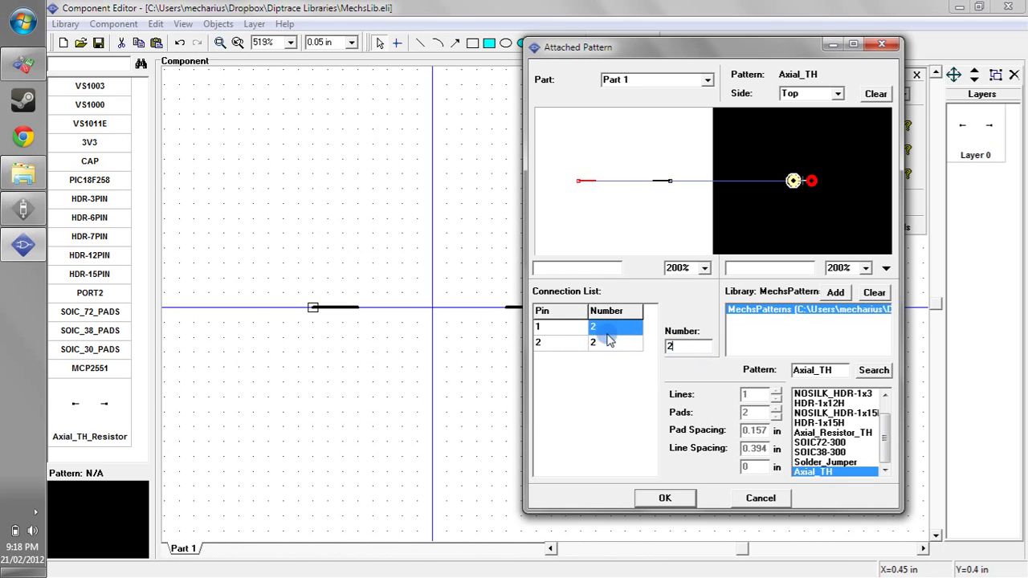
left_click(665, 342)
left_click(603, 346)
left_click(608, 337)
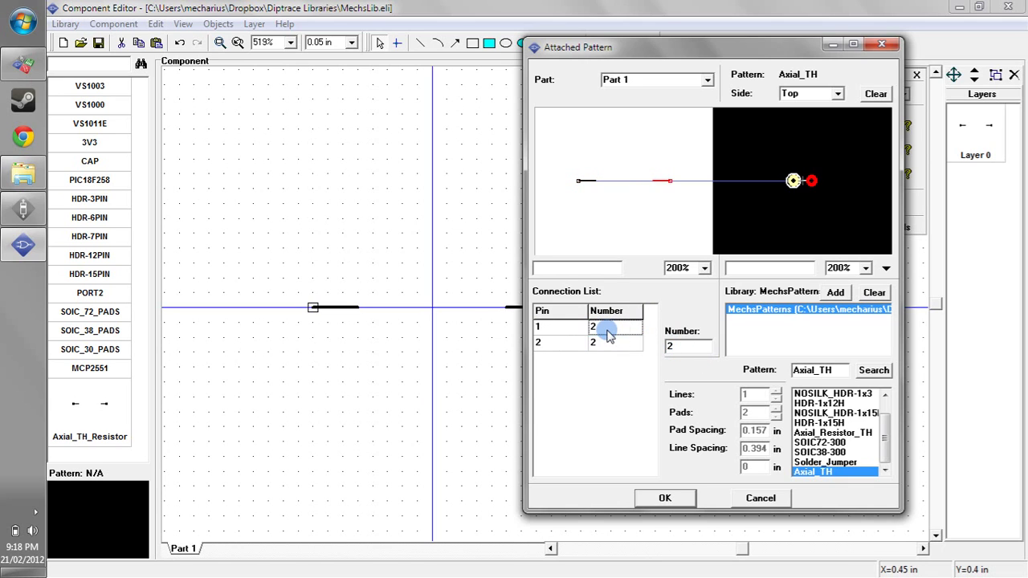
left_click(704, 345)
left_click(624, 346)
left_click_drag(692, 349, 652, 354)
type("1")
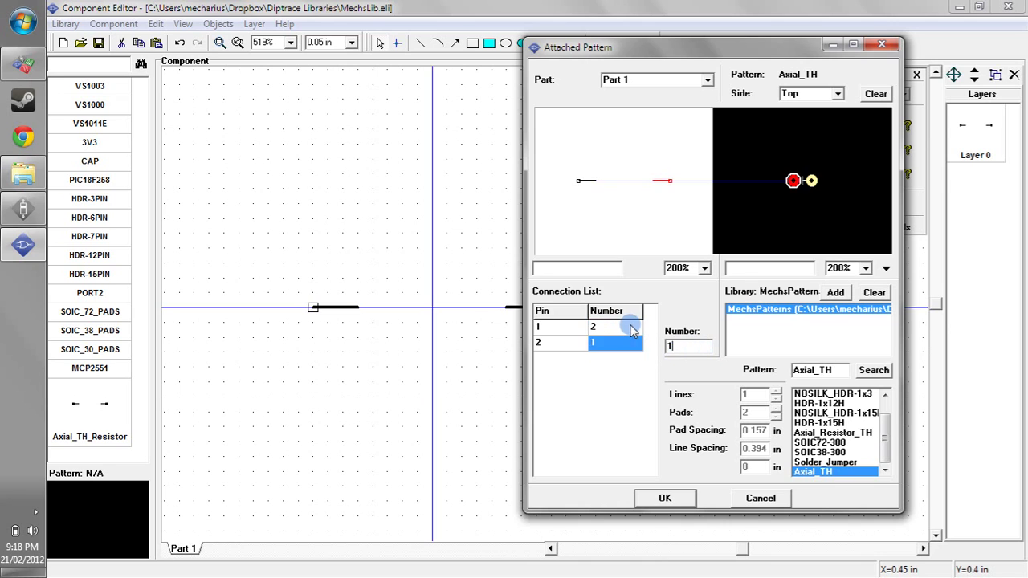
left_click(631, 329)
left_click(630, 347)
- Reassign pin 1 to pad 1 and pin 2 to pad 2, and accept the attached pattern
left_click(620, 327)
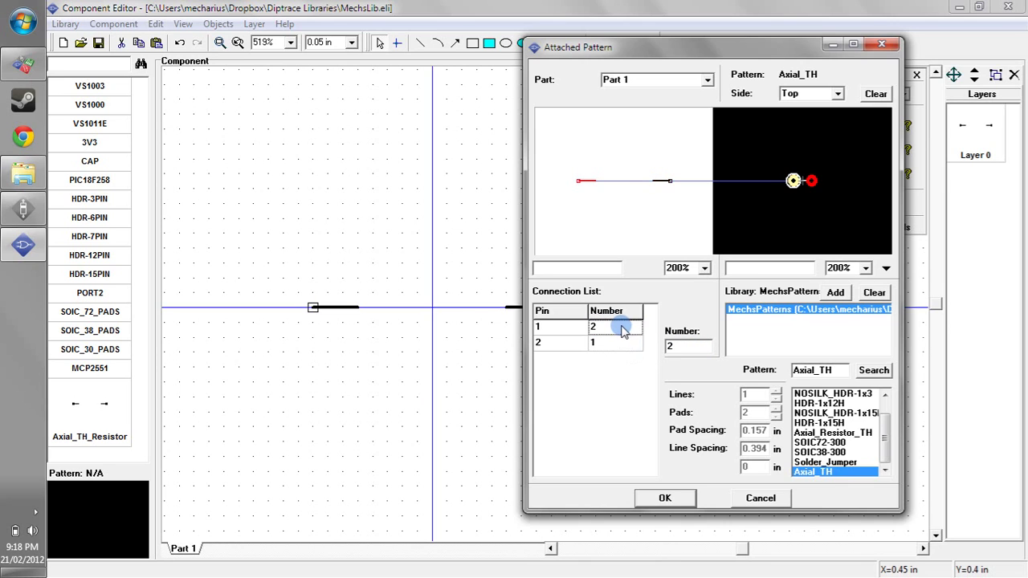
left_click_drag(676, 346, 620, 342)
type("1")
left_click(620, 343)
type("2")
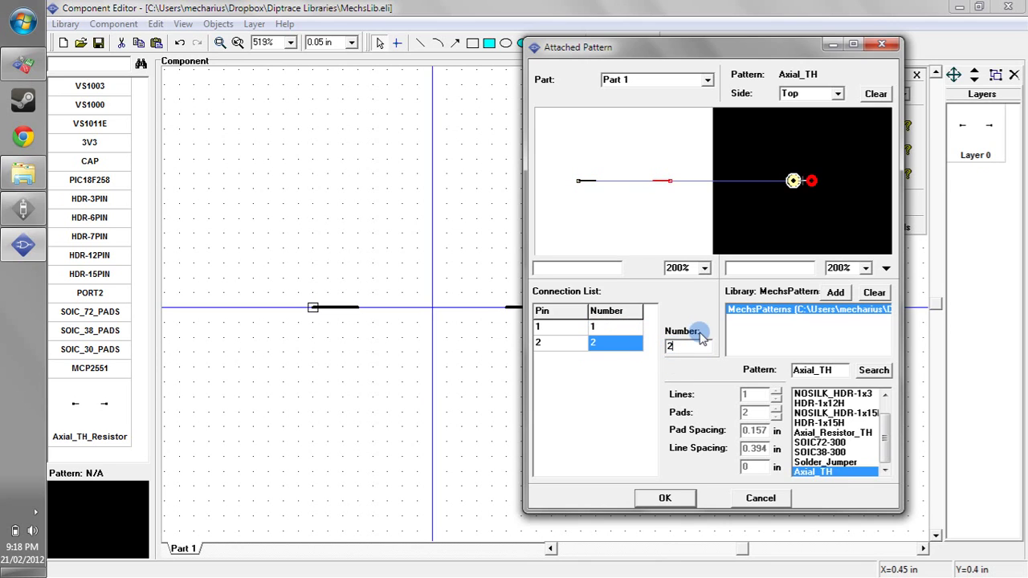
left_click(616, 327)
left_click(665, 498)
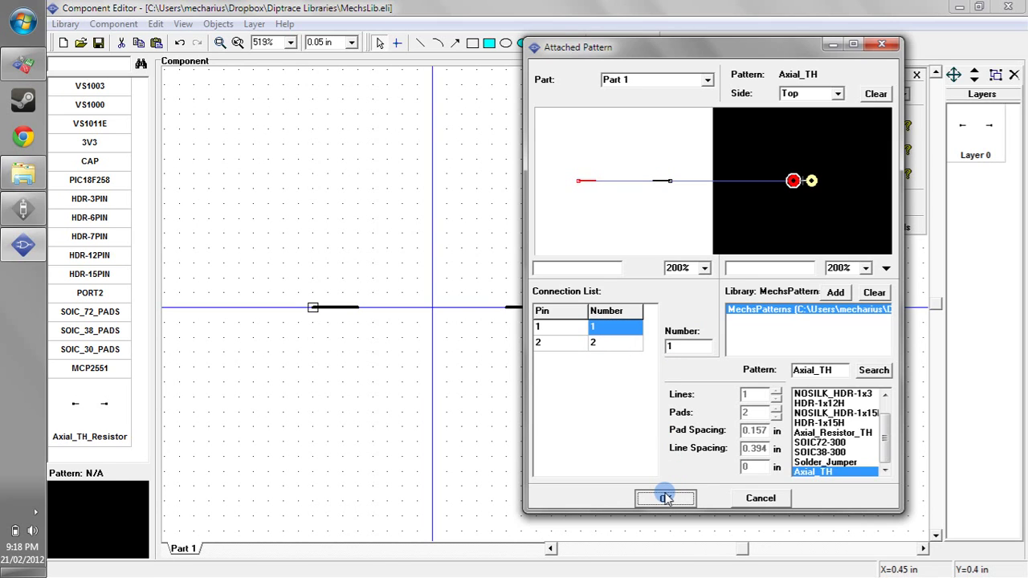
left_click(665, 498)
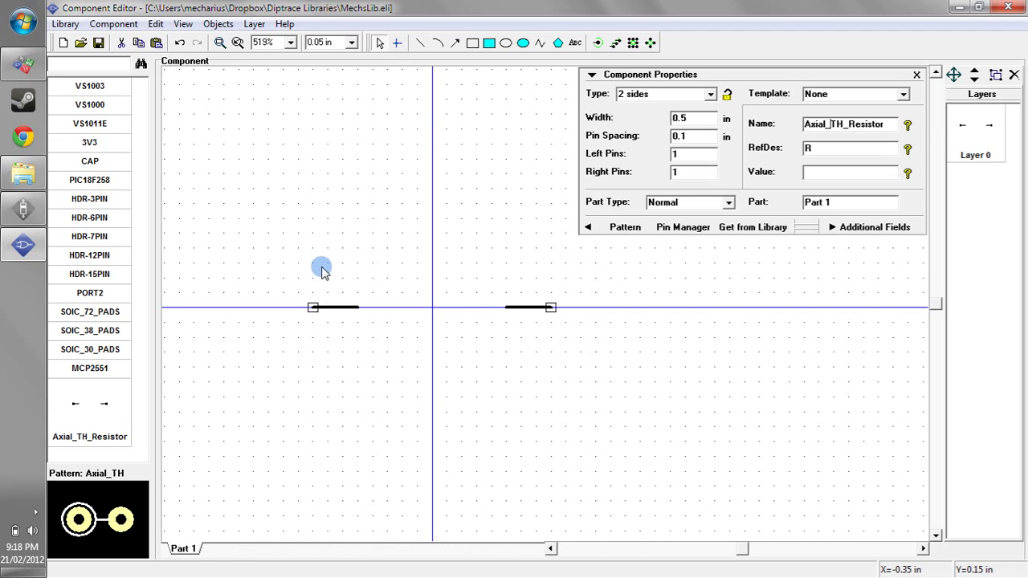
- Draw a 0.5 in by 0.1 in rectangle as the resistor body between the two pins, centred on the origin, and save the library
left_click(473, 42)
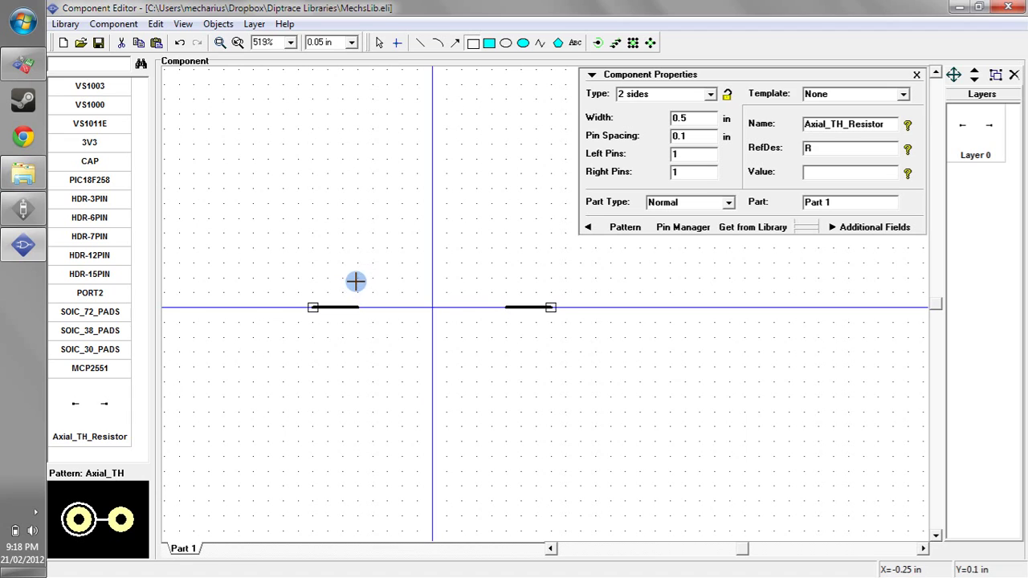
left_click(356, 281)
left_click(507, 322)
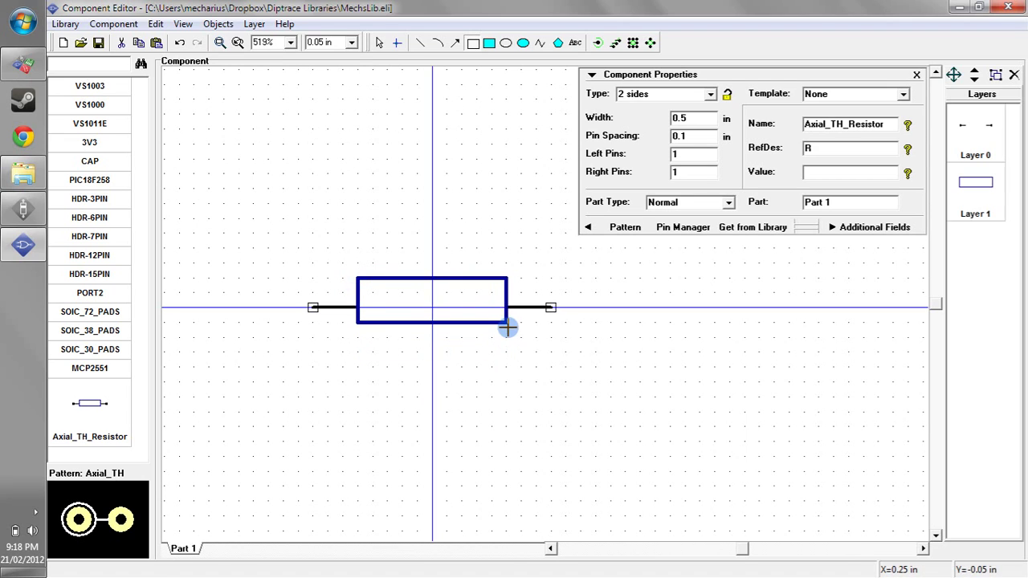
key("Escape")
left_click_drag(503, 283, 503, 292)
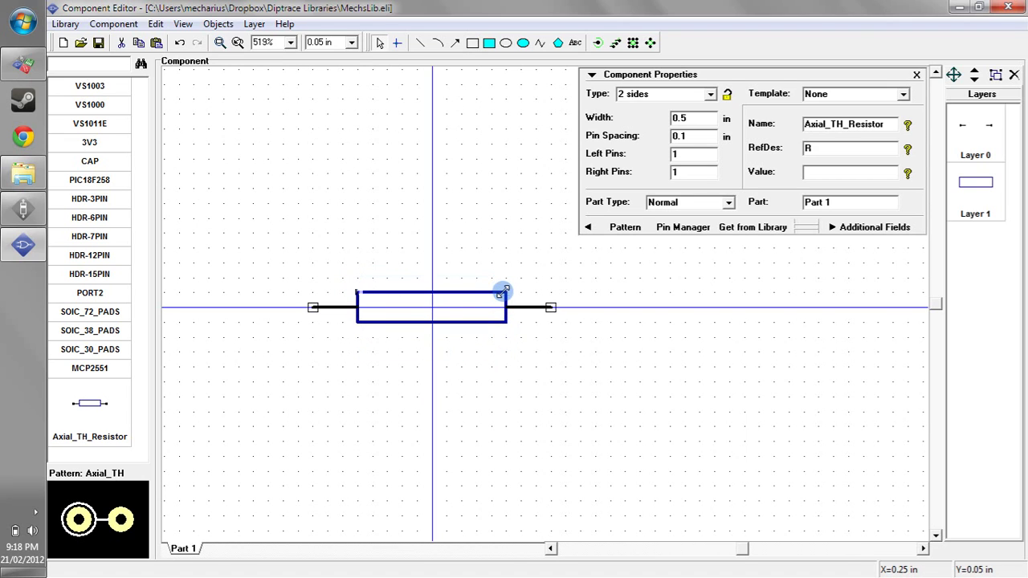
left_click(428, 244)
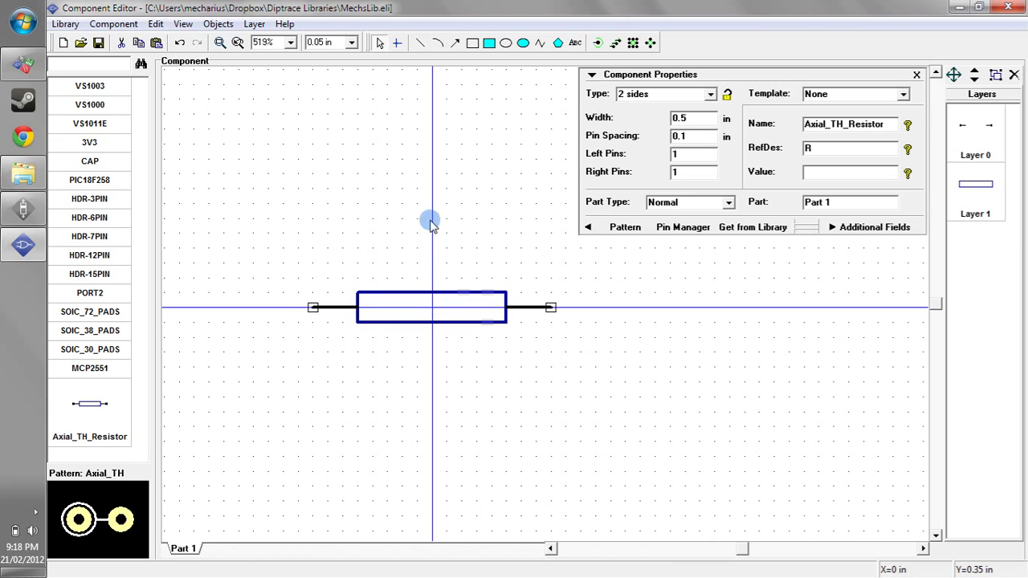
left_click(100, 41)
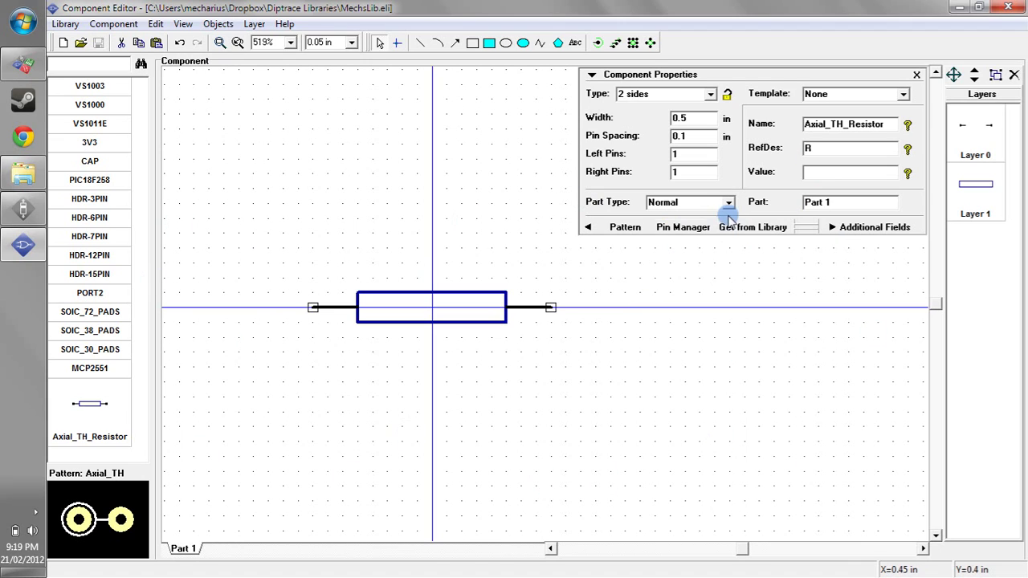
- In the Pin Manager, rename pin 1 as Anode and pin 2 as Cathode
left_click(682, 228)
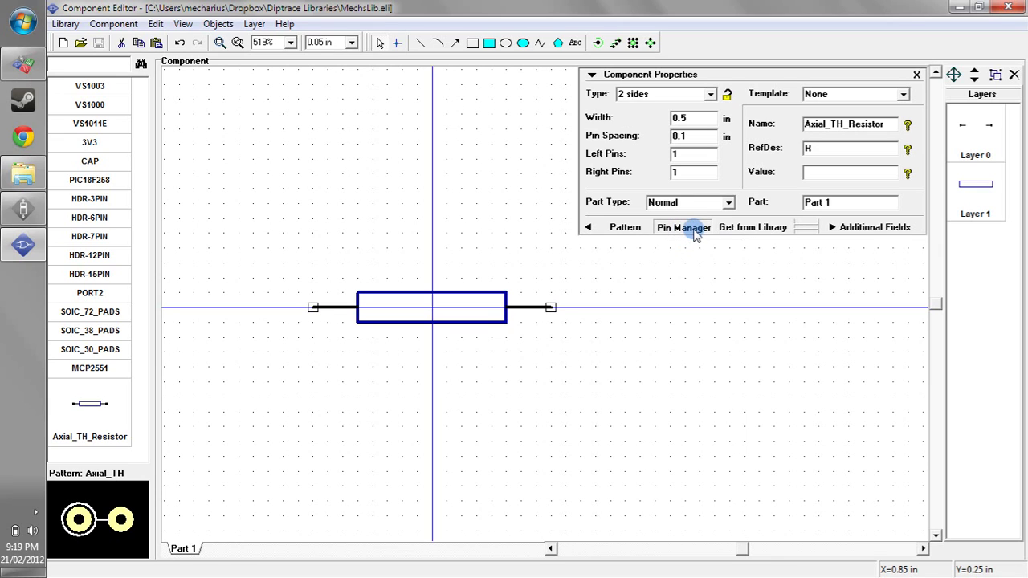
right_click(534, 311)
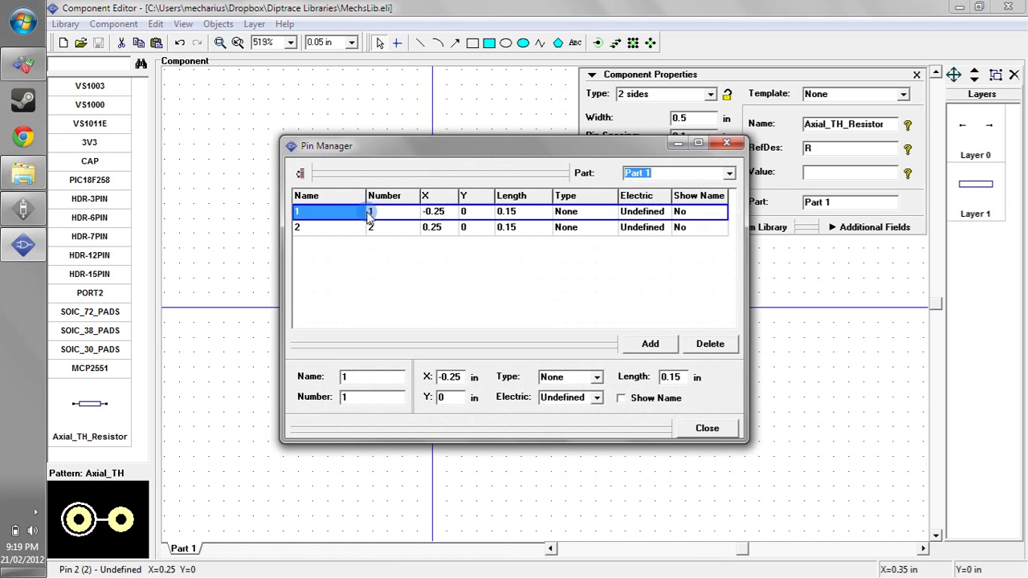
left_click(566, 229)
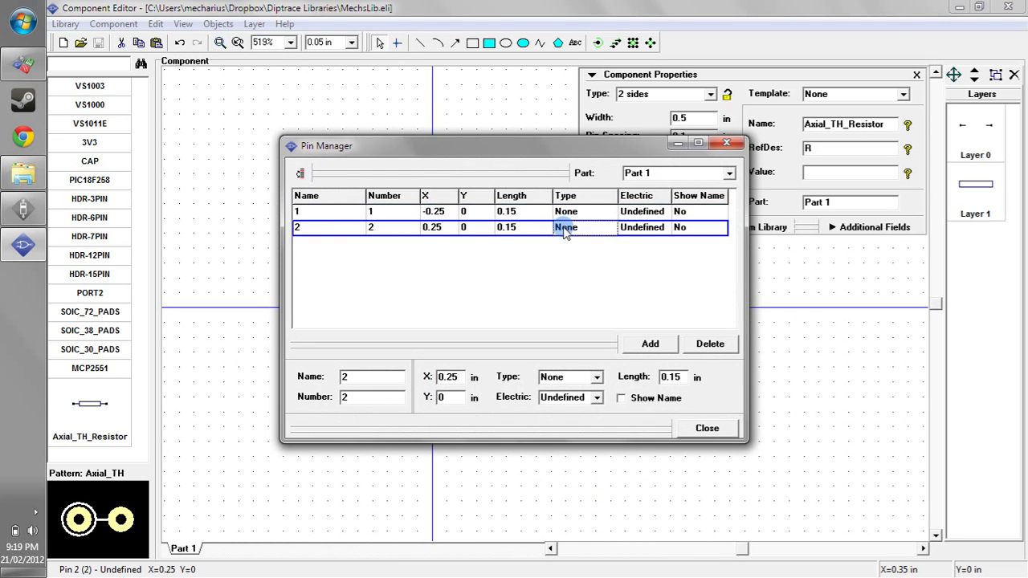
left_click(353, 214)
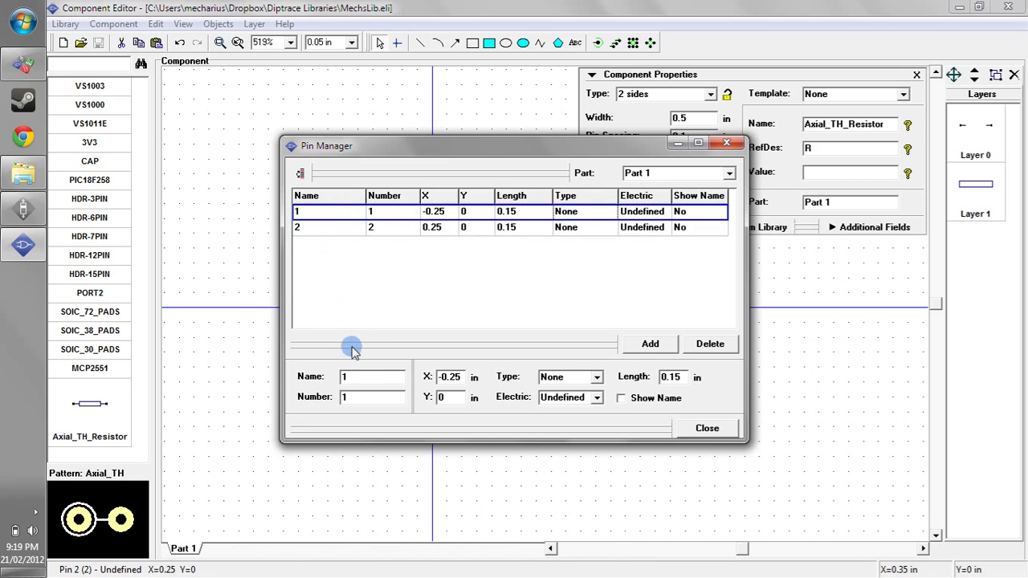
left_click(354, 376)
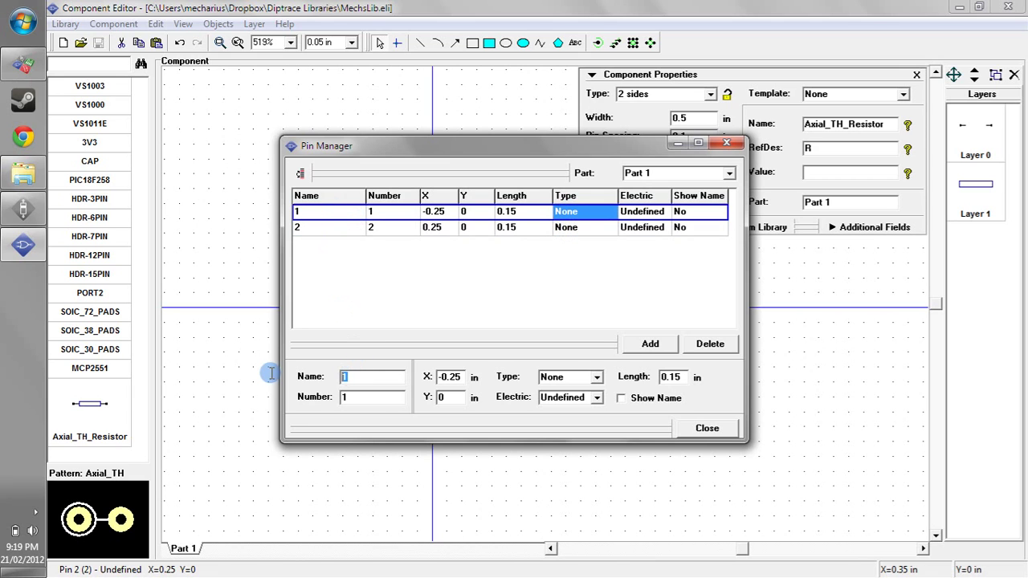
left_click(309, 227)
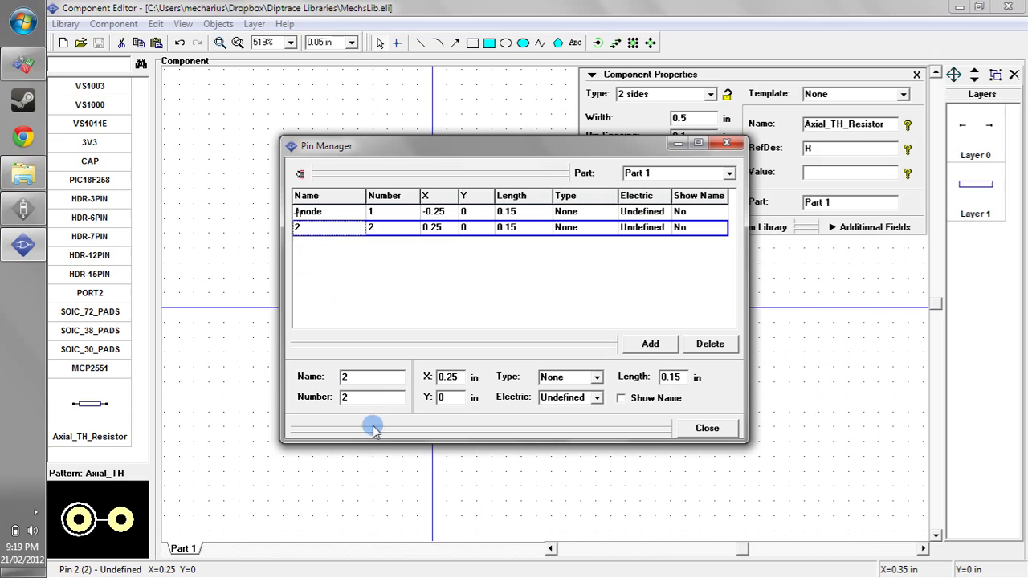
left_click(343, 378)
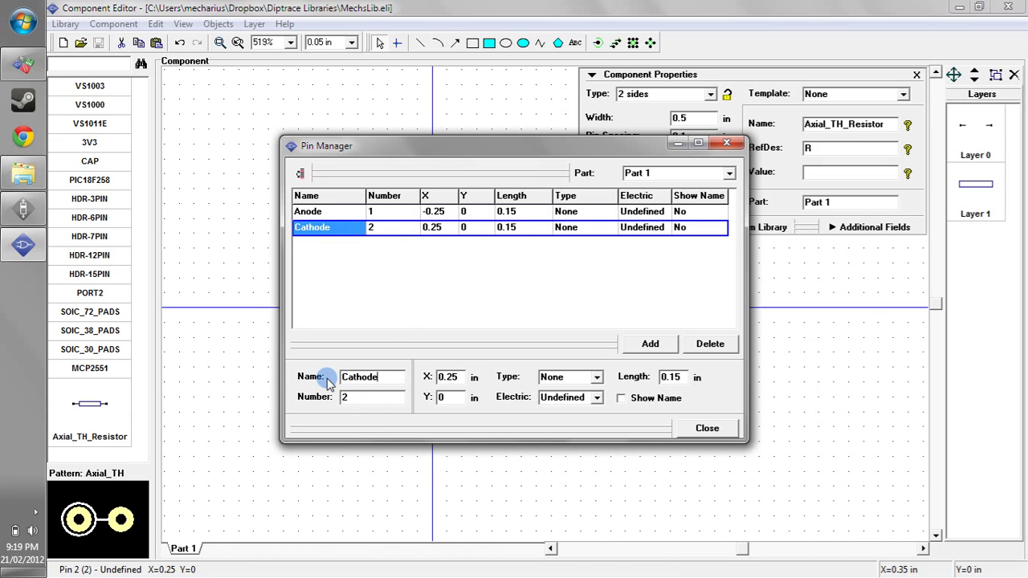
left_click(409, 213)
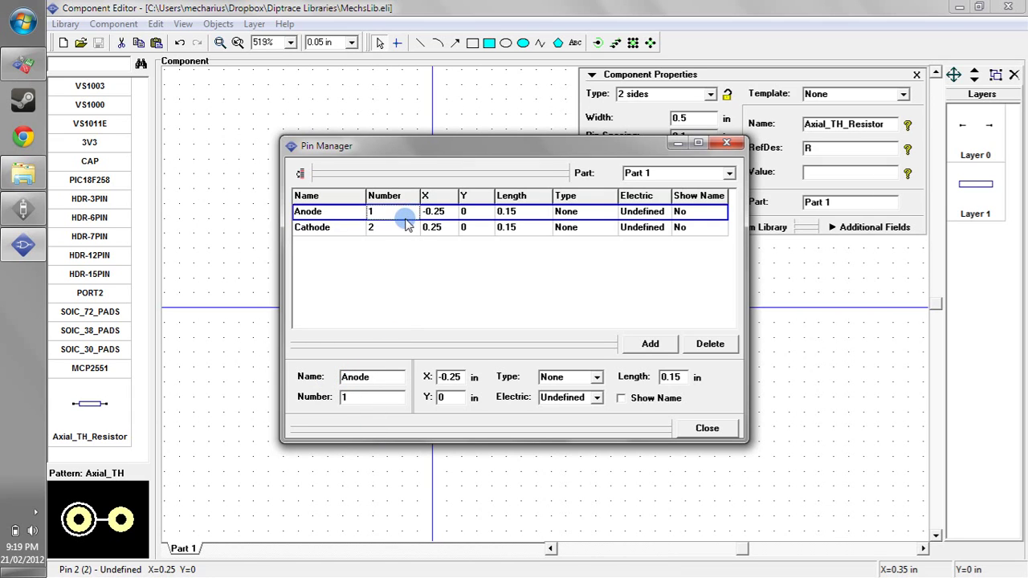
left_click(407, 226)
left_click(407, 211)
left_click(407, 228)
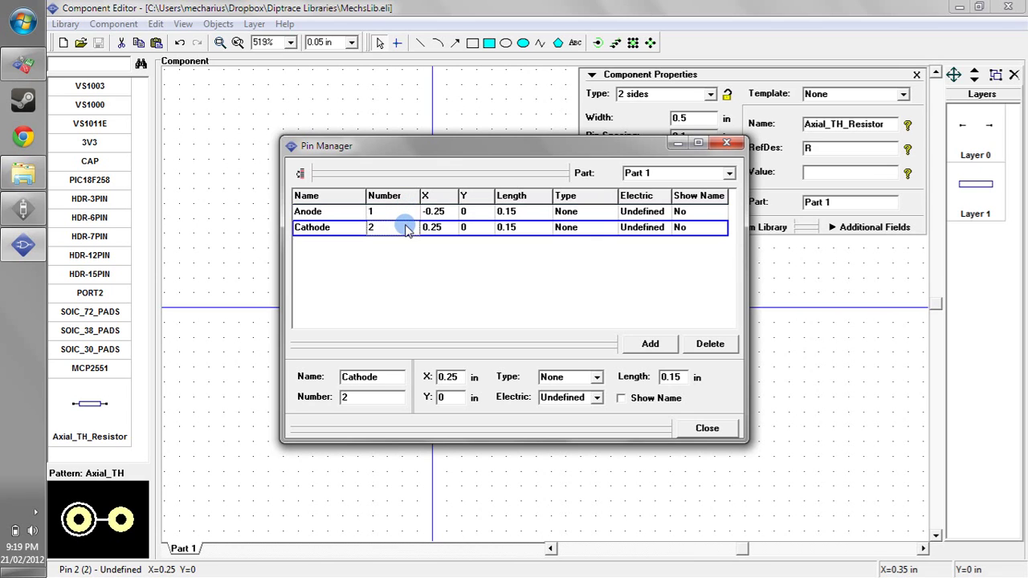
- Enable Show Name for the Anode pin to preview its label on the symbol, and turn the option back off
left_click(515, 211)
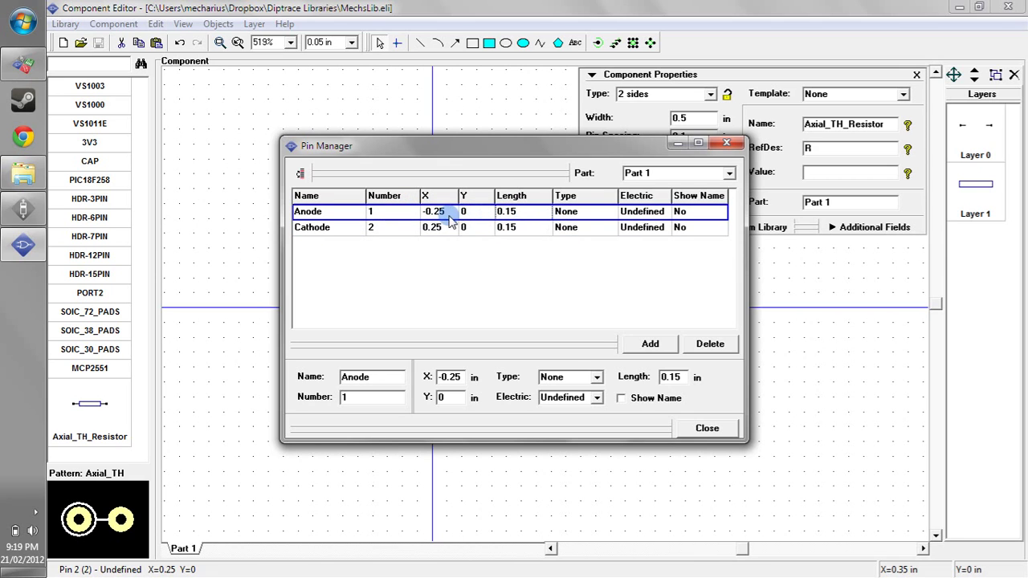
left_click(655, 401)
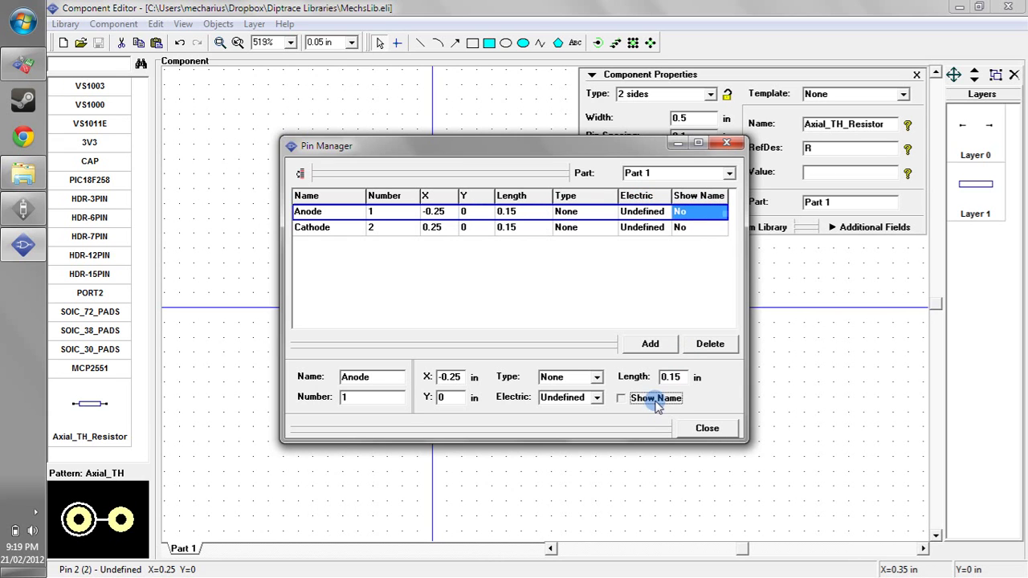
left_click_drag(611, 145, 838, 11)
left_click(955, 295)
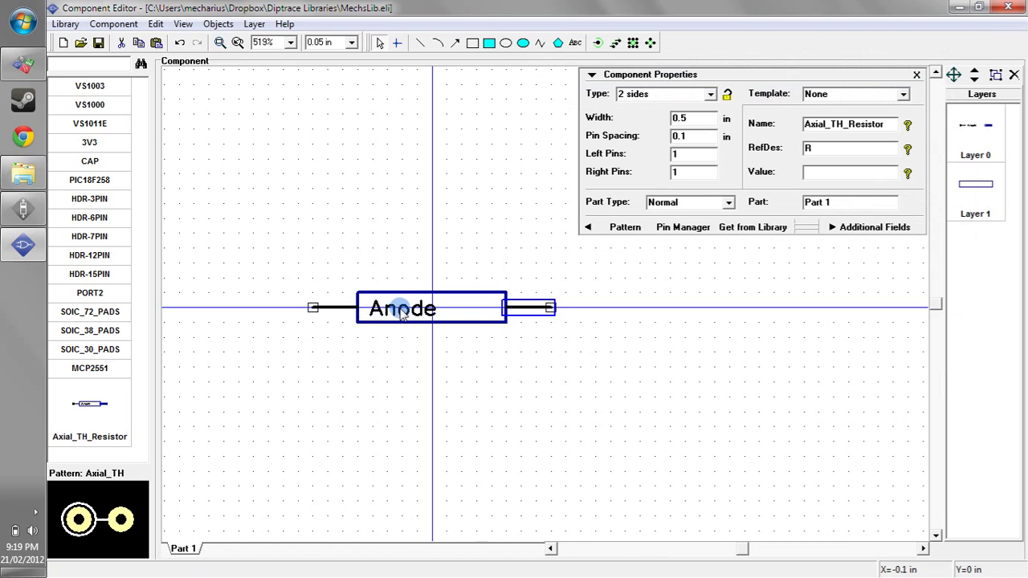
right_click(535, 307)
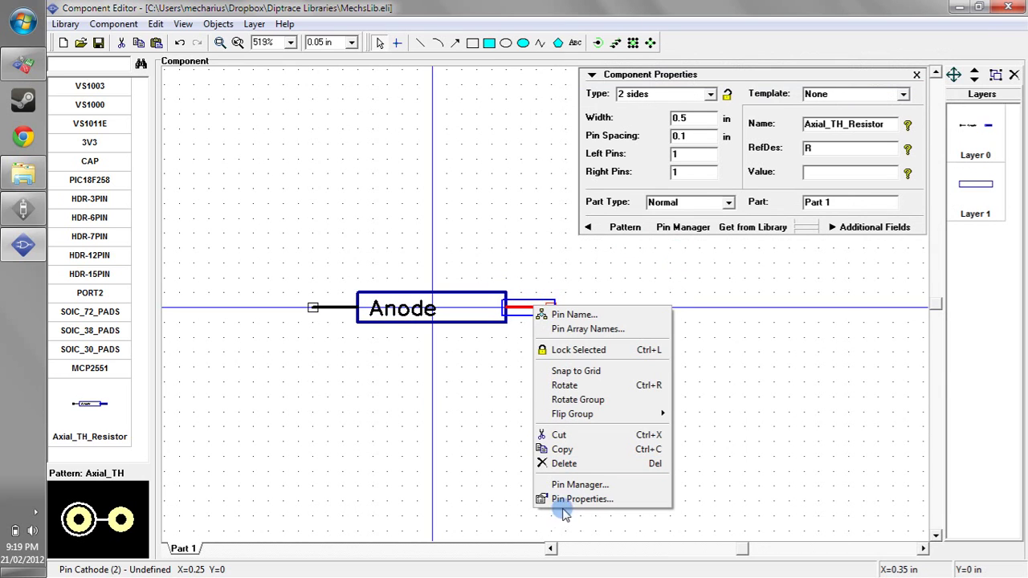
left_click(578, 484)
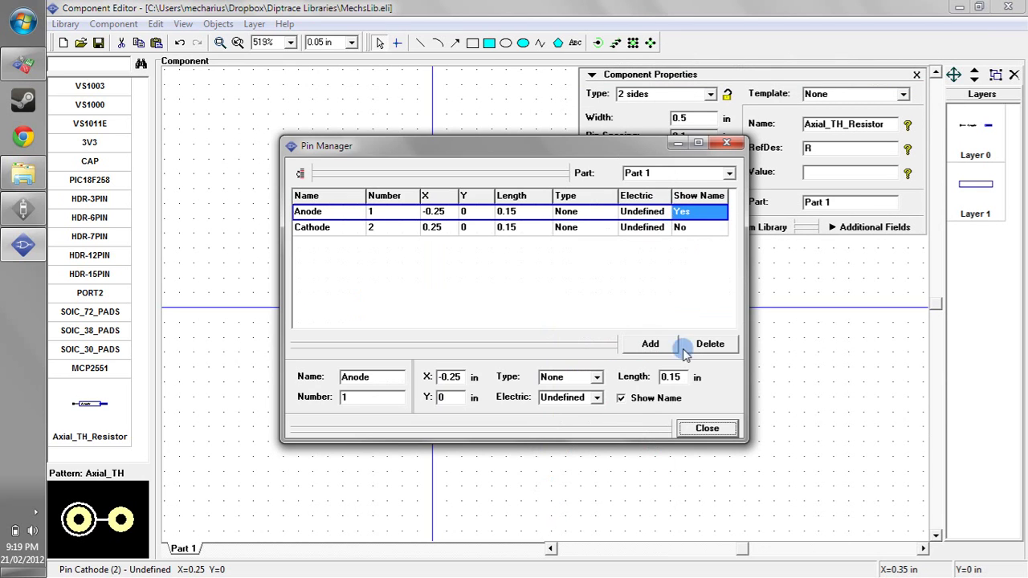
left_click(684, 426)
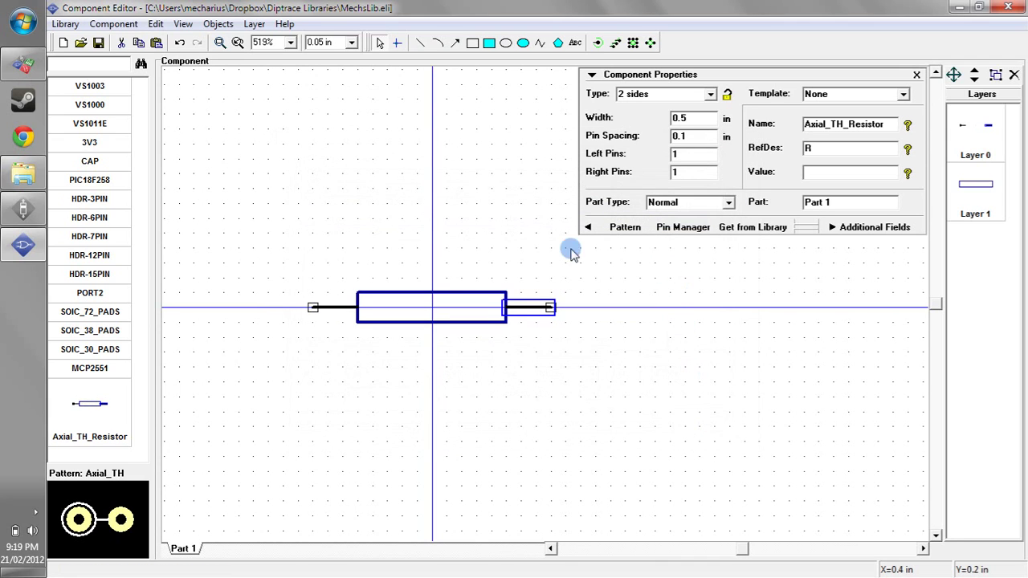
- Save the component library and open Schematic Capture from the DipTrace launcher
left_click(98, 42)
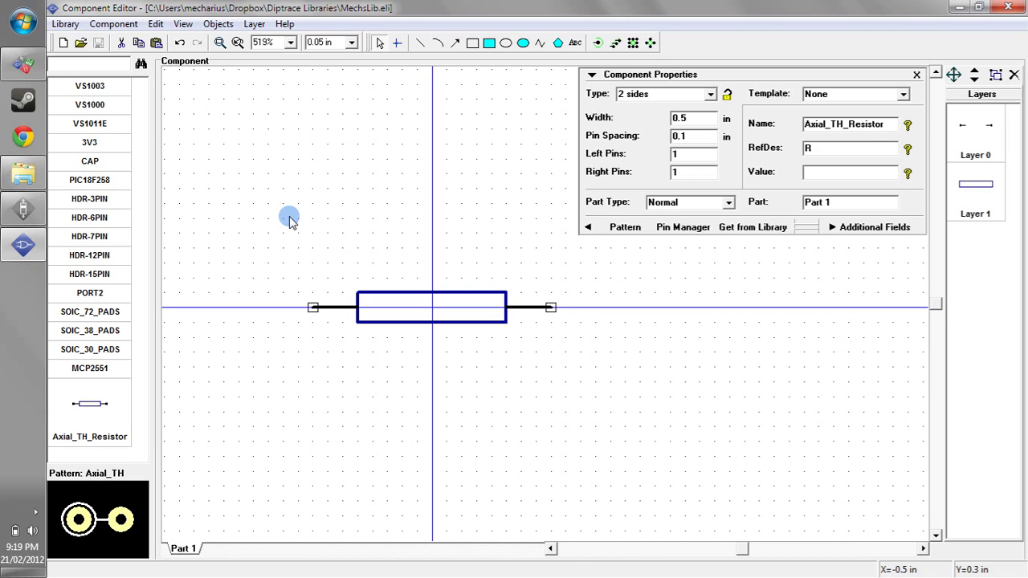
left_click(23, 62)
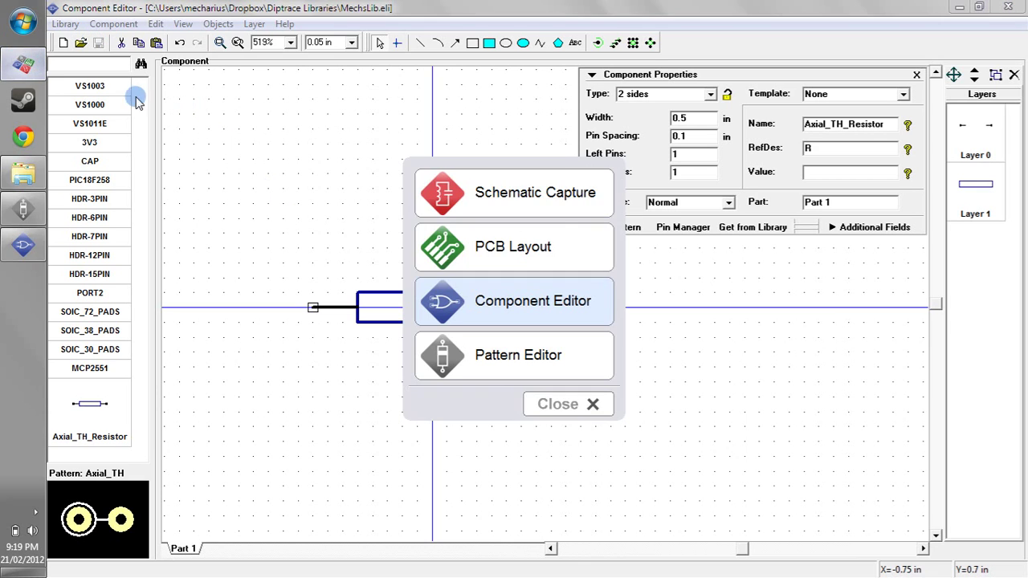
left_click(498, 201)
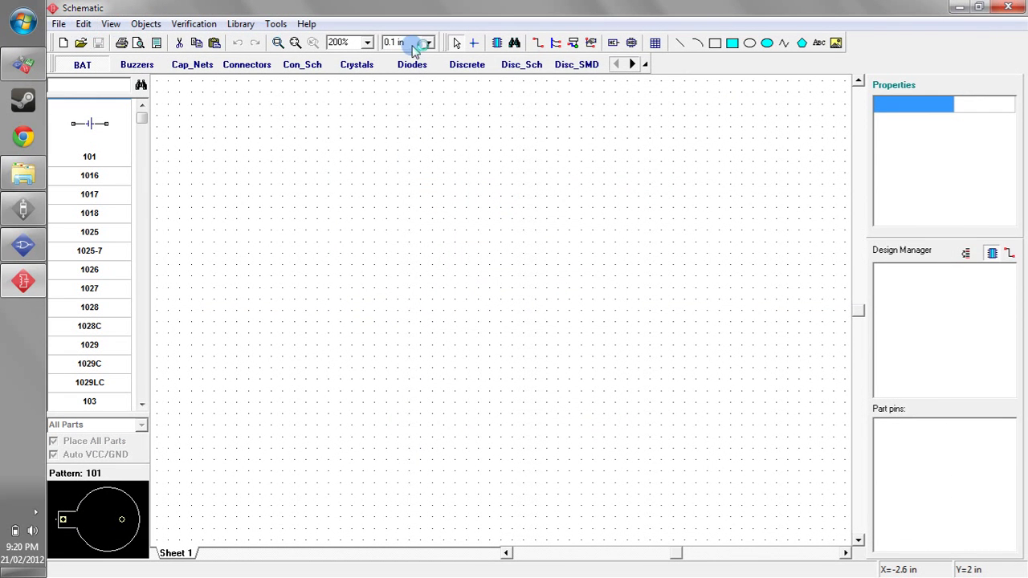
- Look over the schematic's library bar and open Library Setup
left_click(645, 63)
mouse_move(452, 82)
left_mouse_down()
mouse_move(617, 103)
mouse_move(645, 92)
mouse_move(380, 80)
mouse_move(551, 85)
mouse_move(473, 91)
mouse_move(635, 84)
mouse_move(444, 86)
left_mouse_up()
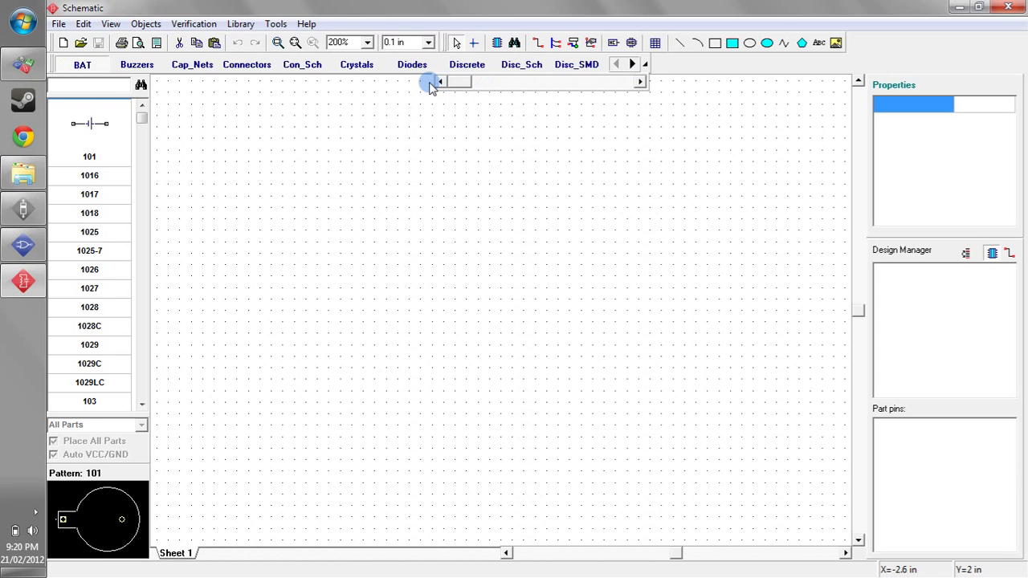
left_click(644, 64)
left_click(241, 24)
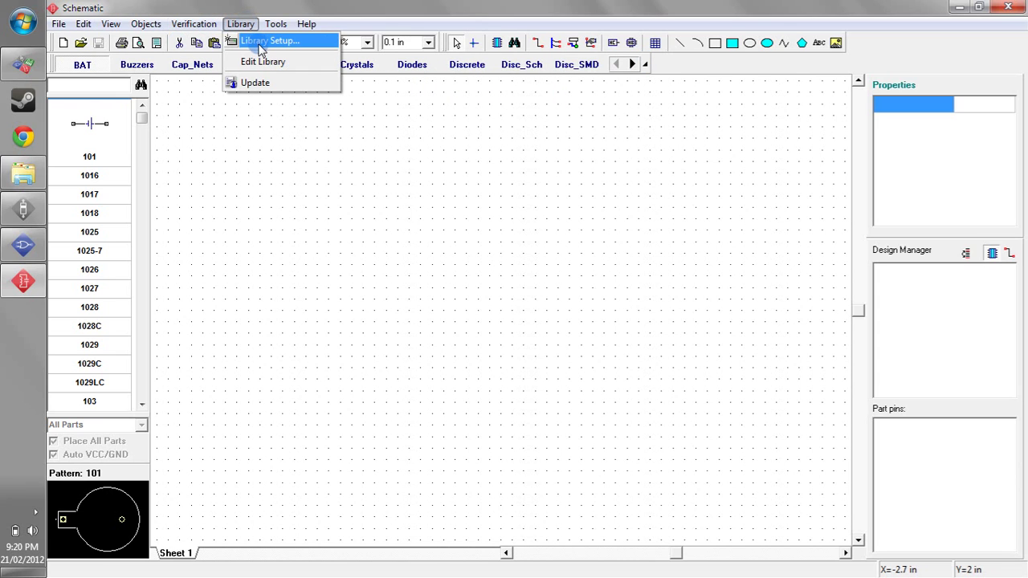
left_click(259, 49)
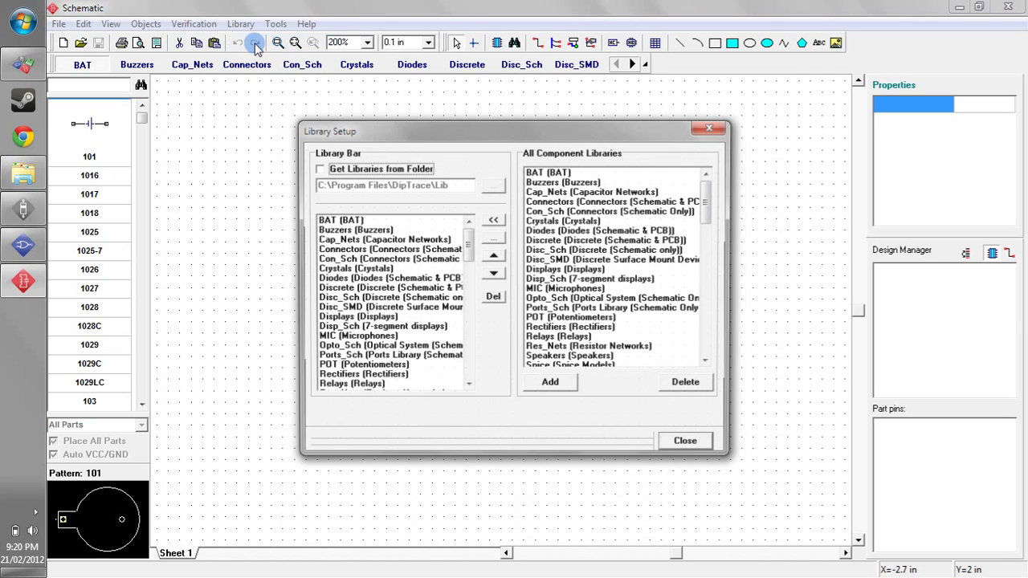
- Enable Get Libraries from Folder for C:\Program Files\DipTrace\Lib, and disable the option again
left_click(318, 169)
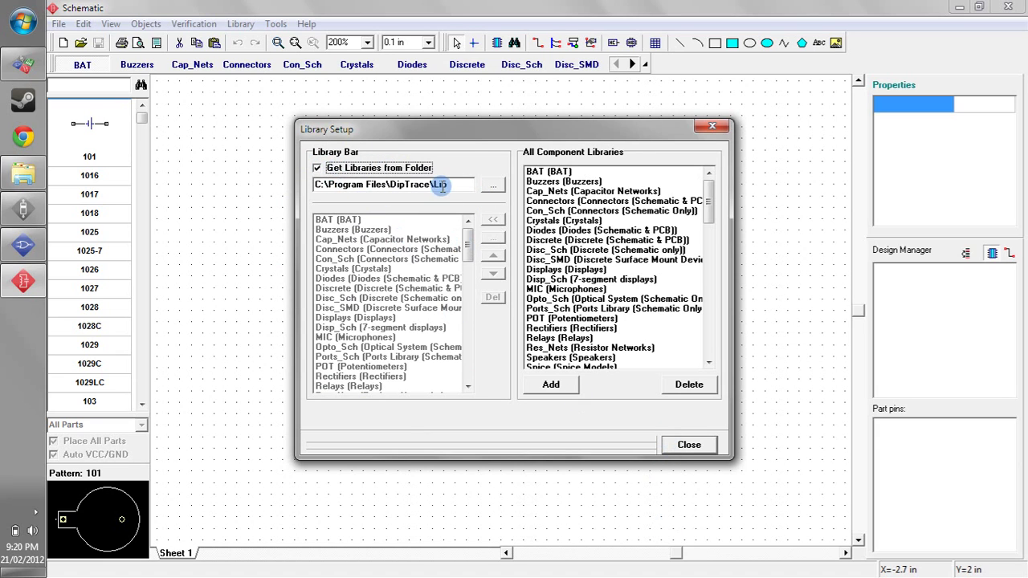
mouse_move(442, 186)
left_mouse_down()
mouse_move(319, 182)
mouse_move(432, 179)
left_mouse_up()
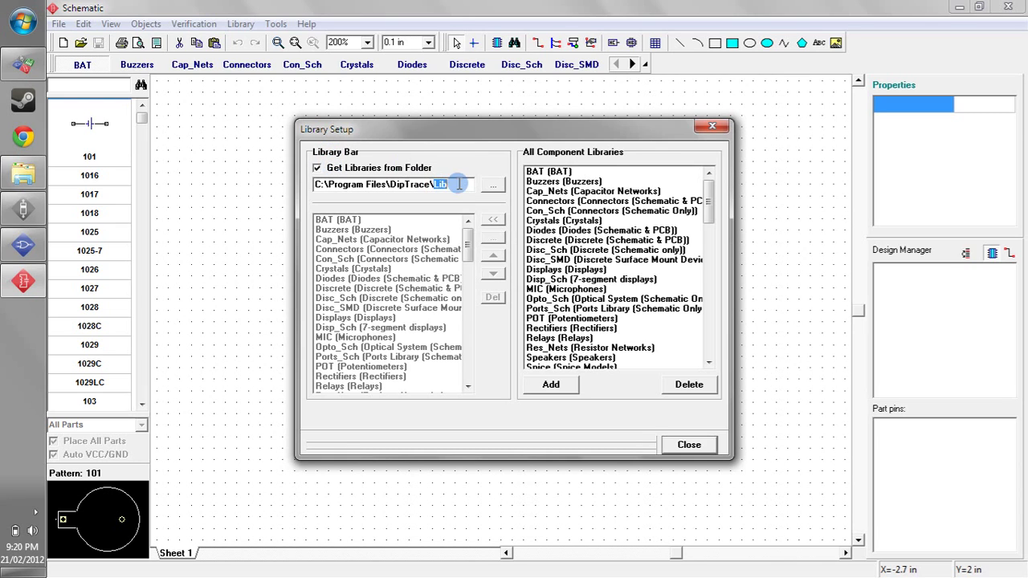
left_click_drag(458, 181, 418, 179)
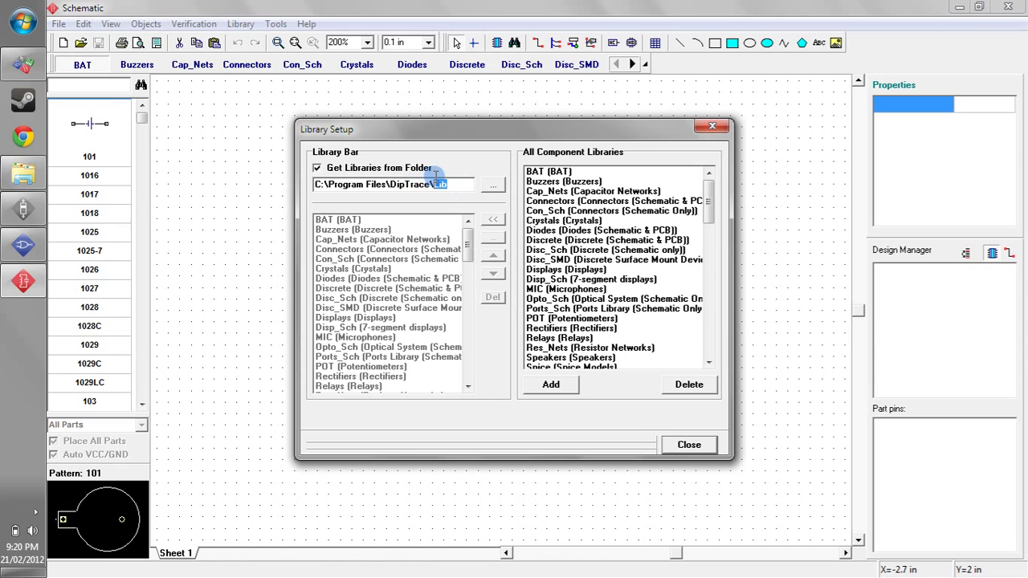
left_click(350, 173)
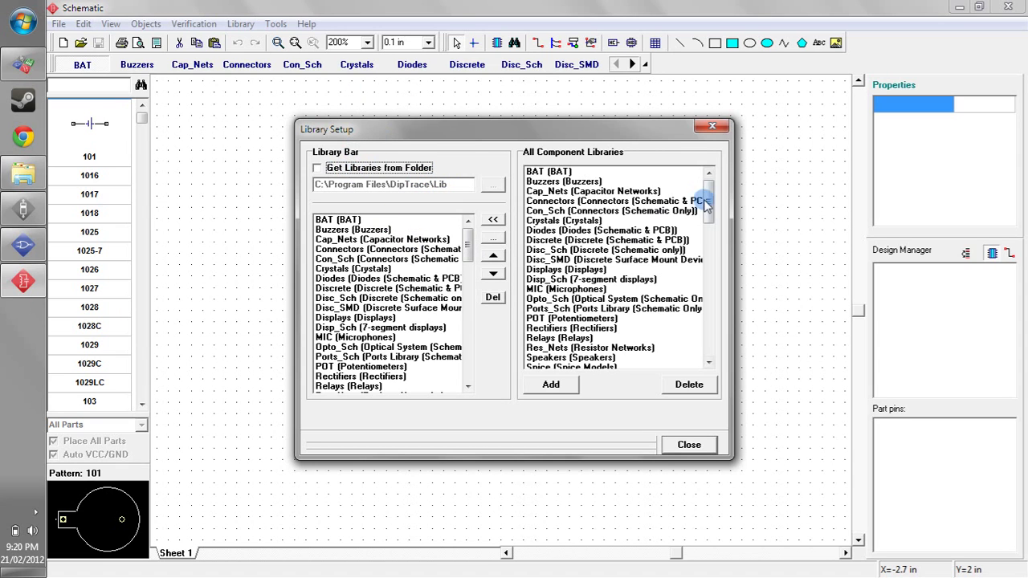
- Add MechsLib.eli from the Diptrace Libraries folder to the list of all component libraries
left_click_drag(706, 207, 707, 186)
left_click(549, 385)
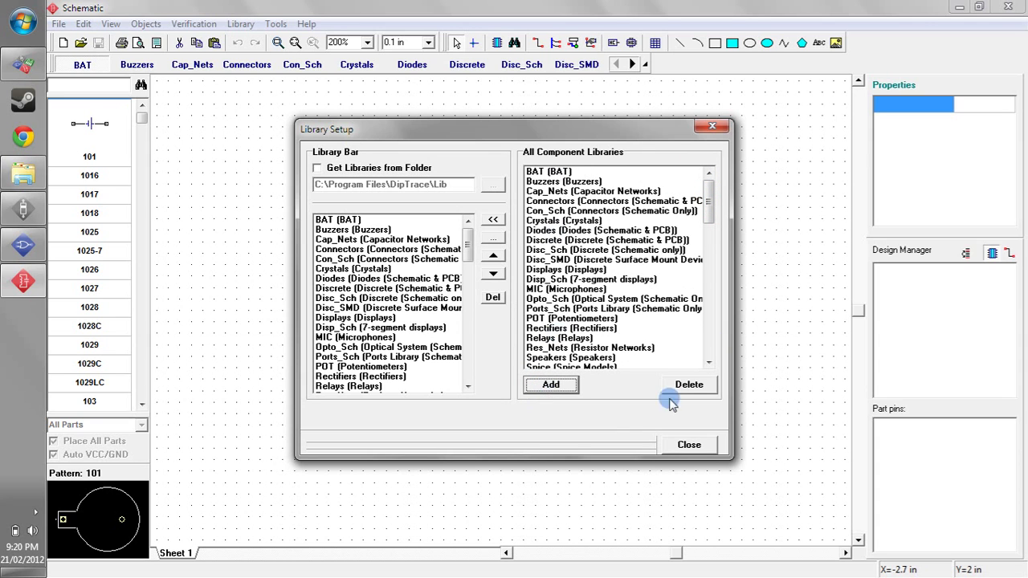
left_click(550, 383)
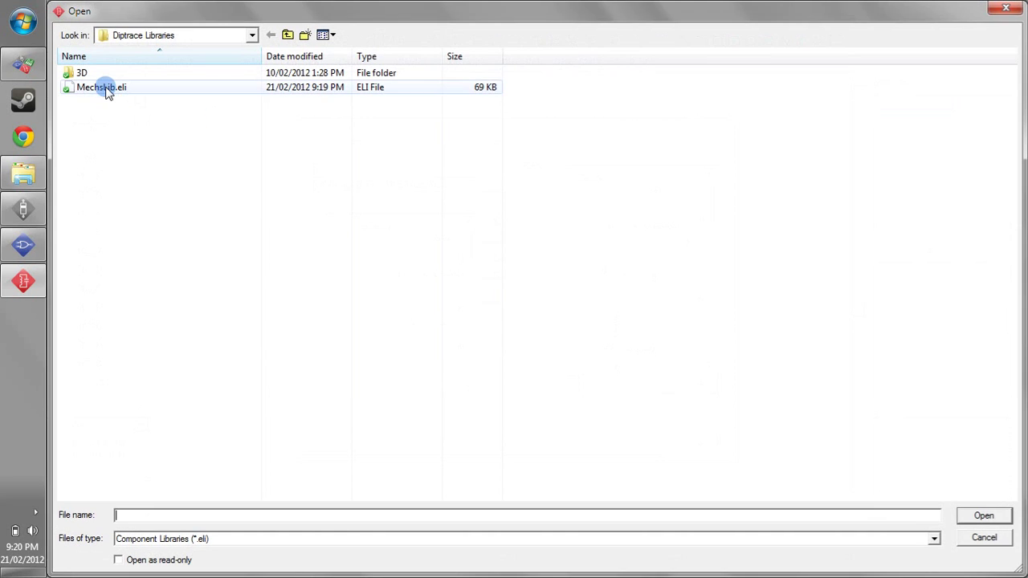
double_click(104, 87)
left_click(539, 308)
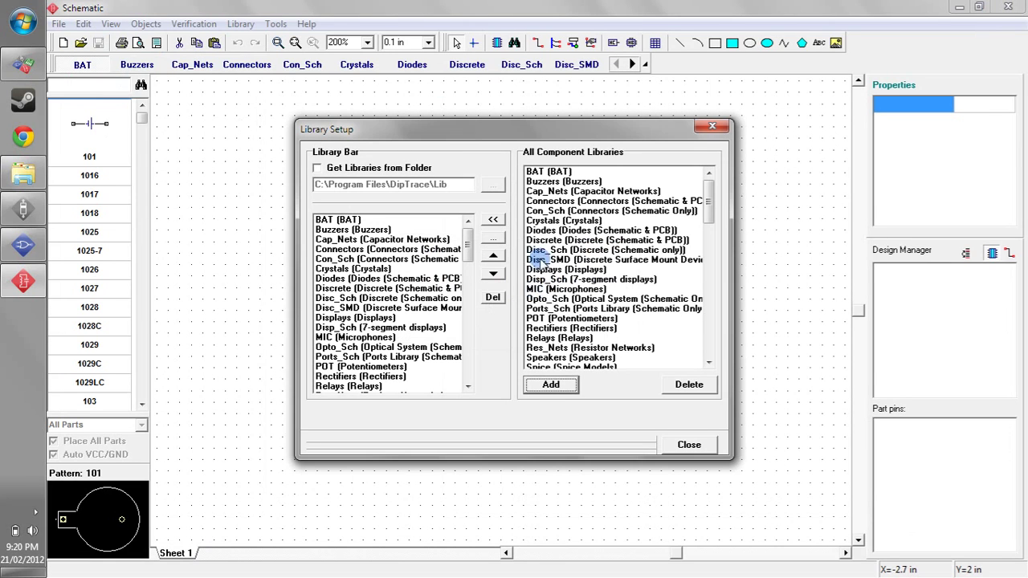
- Add MechariusLib (Mechs Library) to the library bar, delete its duplicate entry, and close Library Setup
left_click_drag(703, 203, 711, 343)
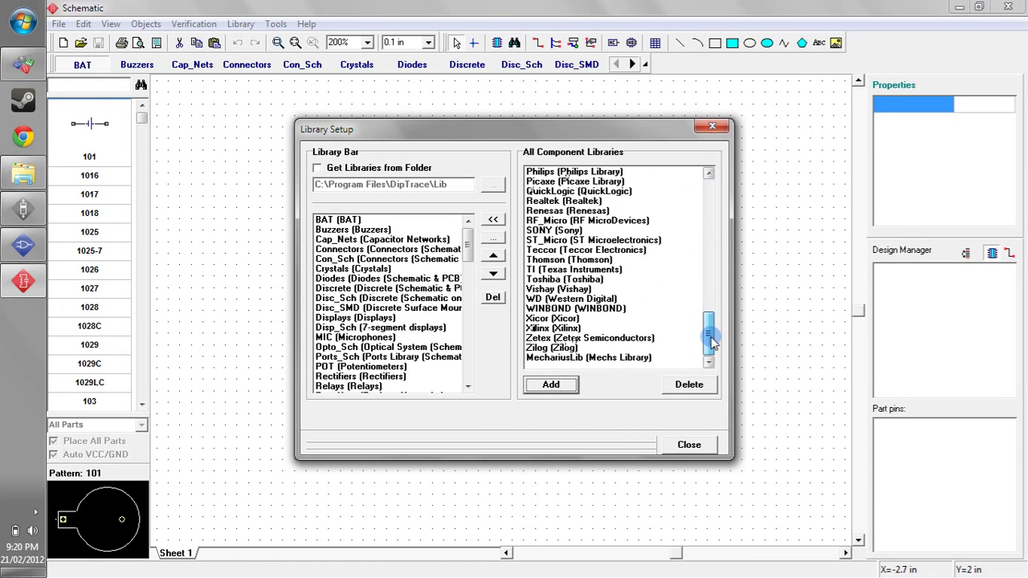
left_click(640, 360)
left_click(484, 224)
left_click_drag(466, 342, 463, 402)
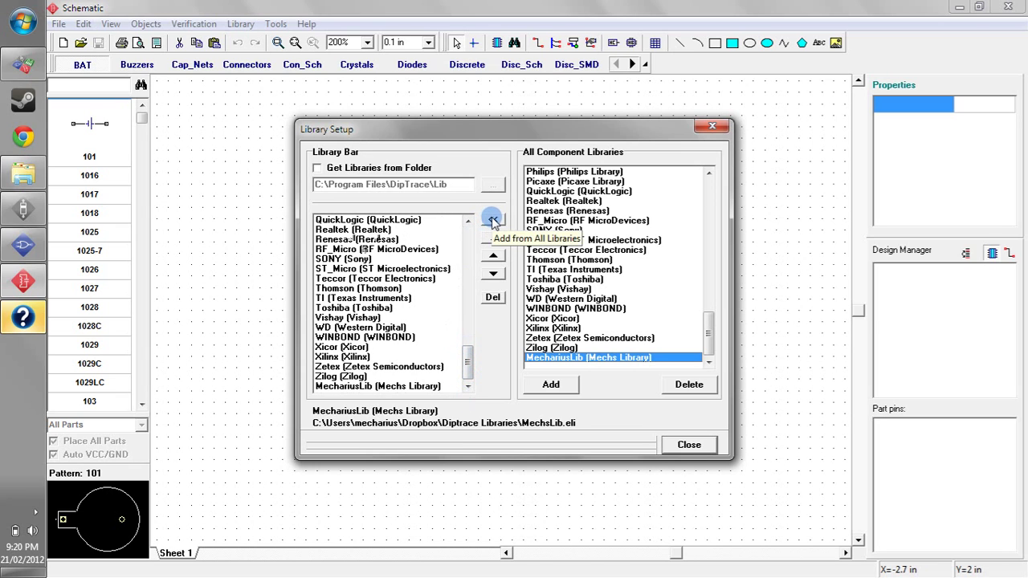
left_click(493, 219)
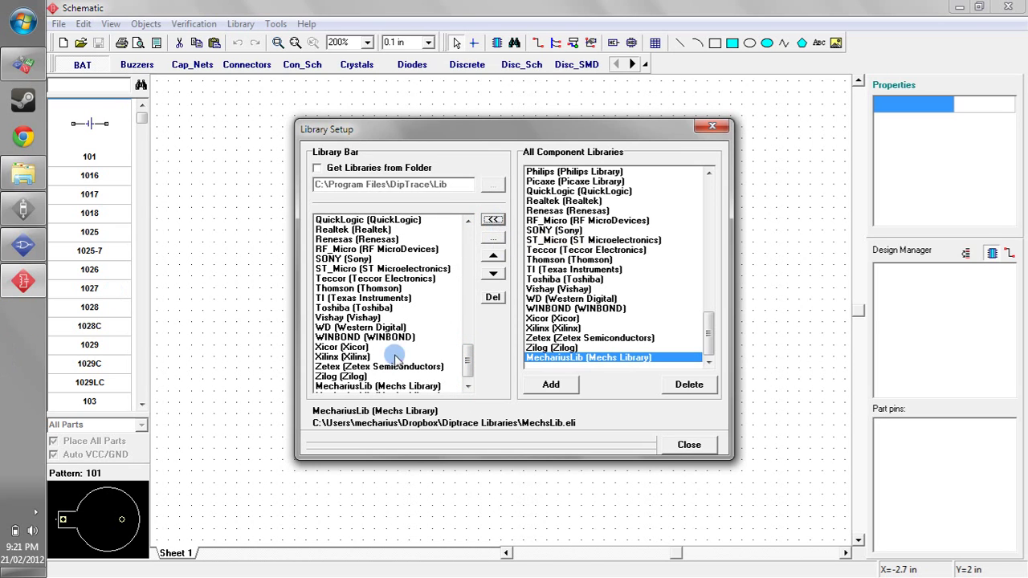
left_click(468, 386)
left_click(448, 383)
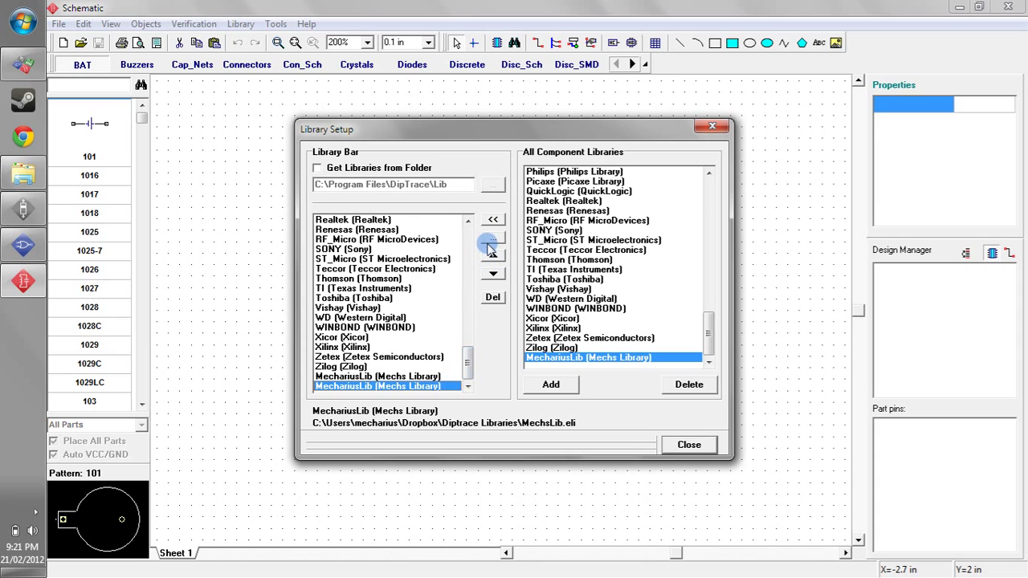
left_click(492, 297)
left_click(688, 444)
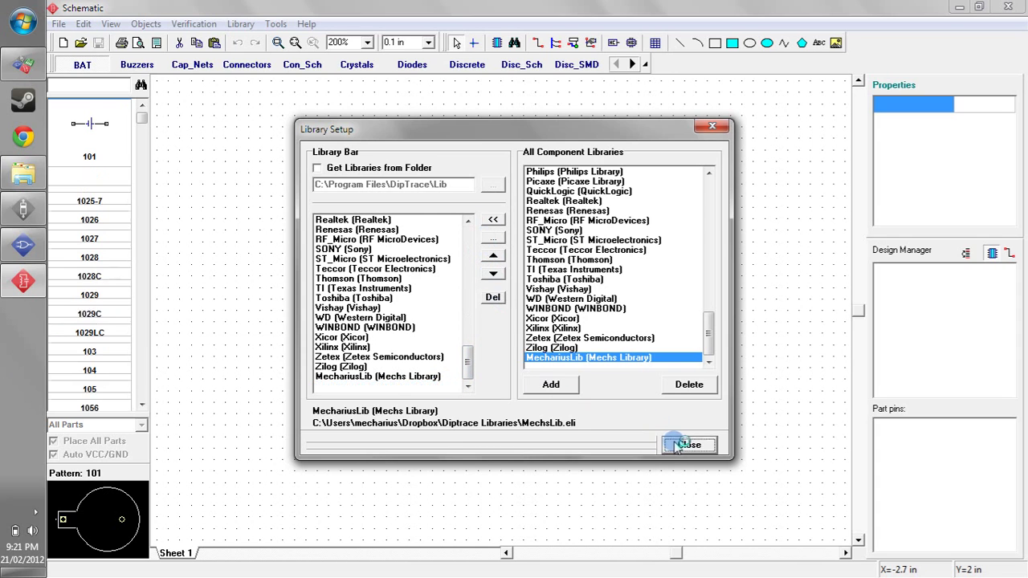
- Show the MechariusLib components by selecting that library at the end of the library bar
left_click(645, 64)
left_click_drag(475, 82, 642, 84)
left_click(576, 68)
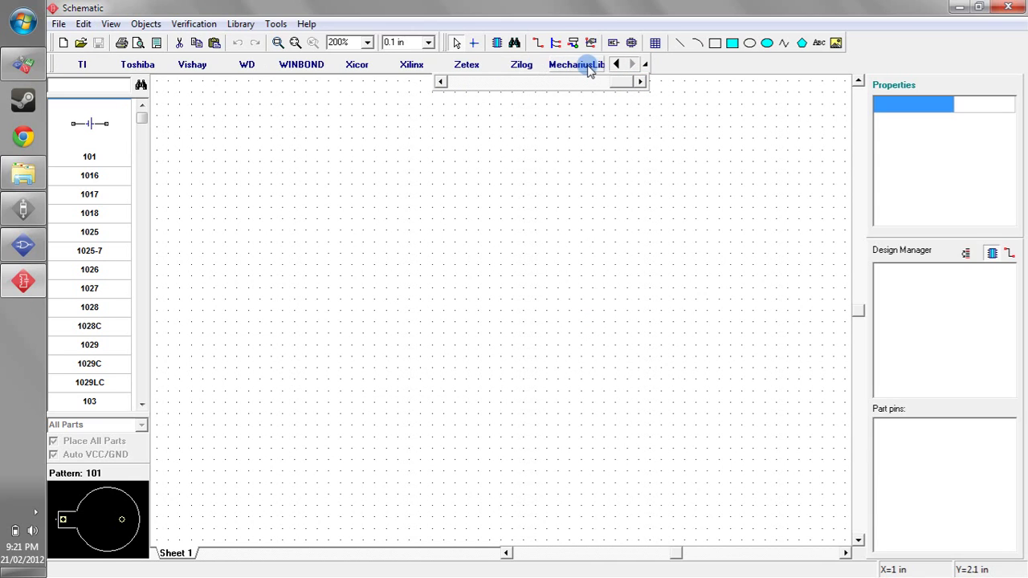
- Place three Axial_TH_Resistor components one below another in the upper middle of the schematic sheet
left_click_drag(142, 112, 116, 391)
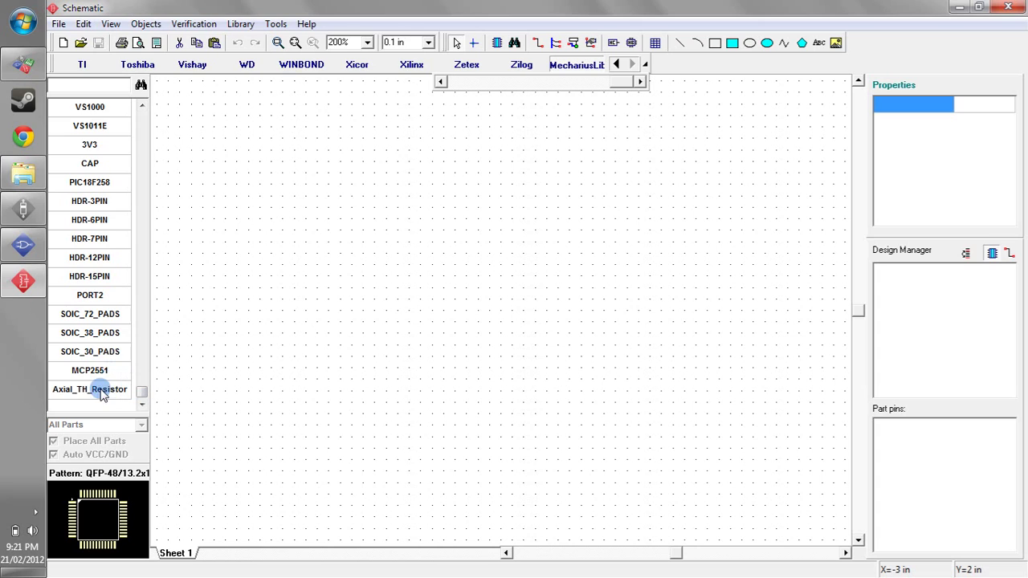
left_click(103, 395)
left_click(459, 170)
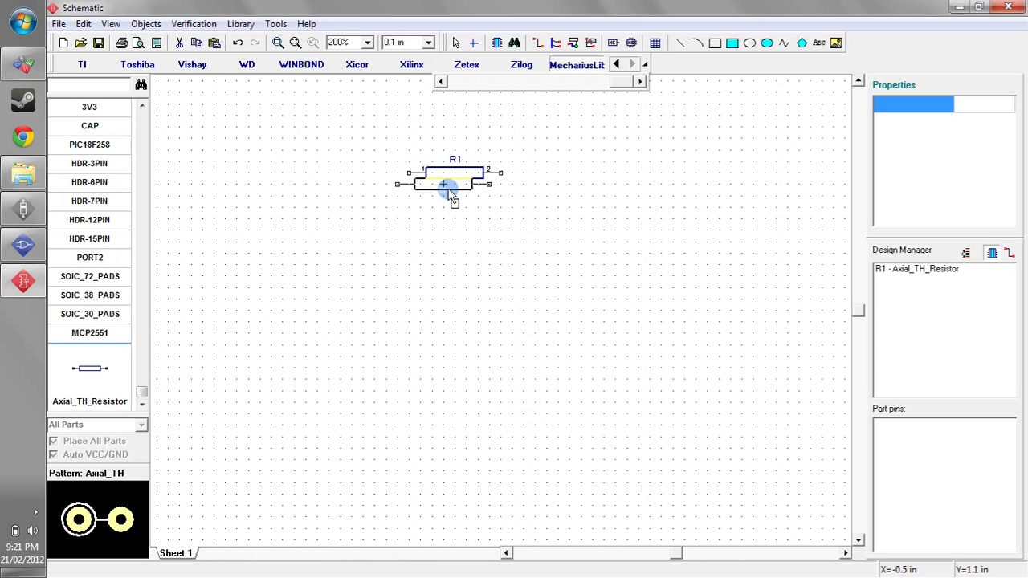
left_click(459, 215)
left_click(460, 263)
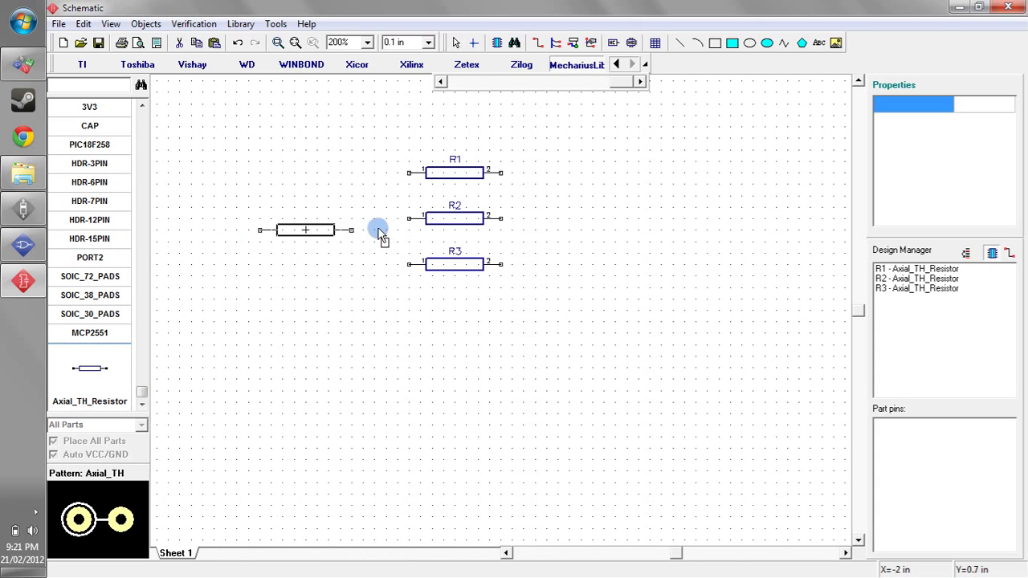
right_click(341, 274)
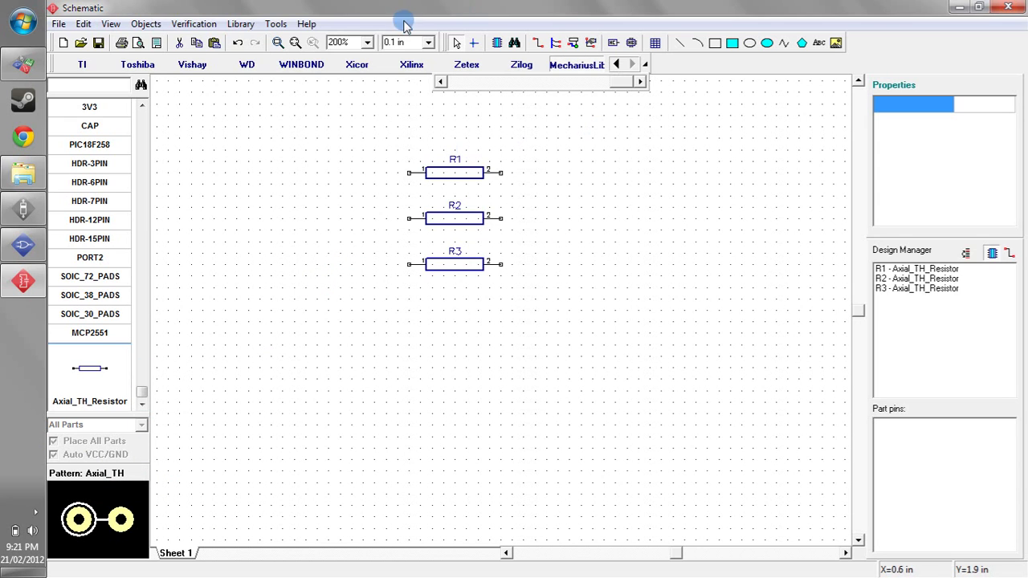
- Save the schematic to the Desktop as asdf
left_click(99, 43)
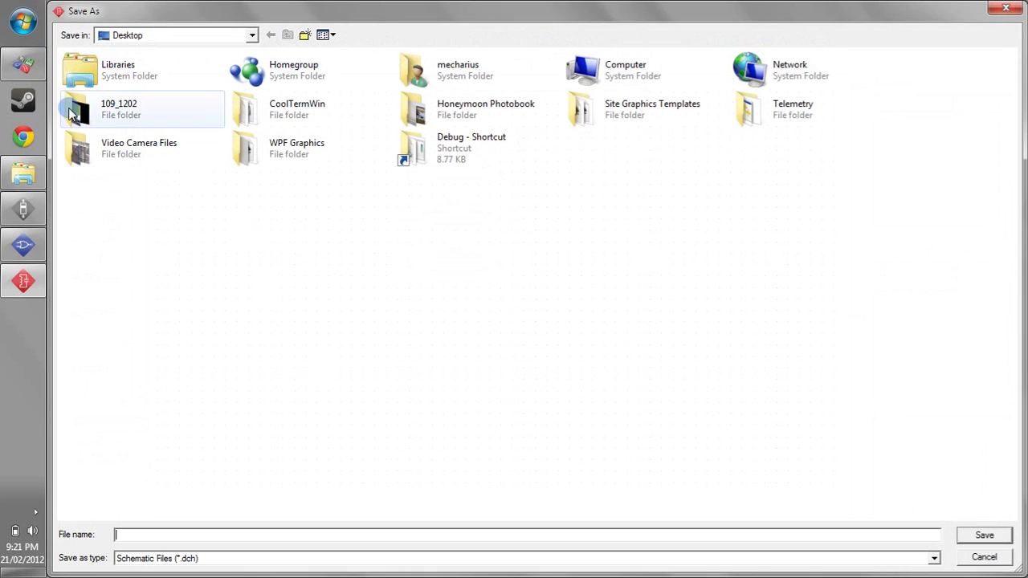
left_click(255, 532)
type("asdf")
key("Return")
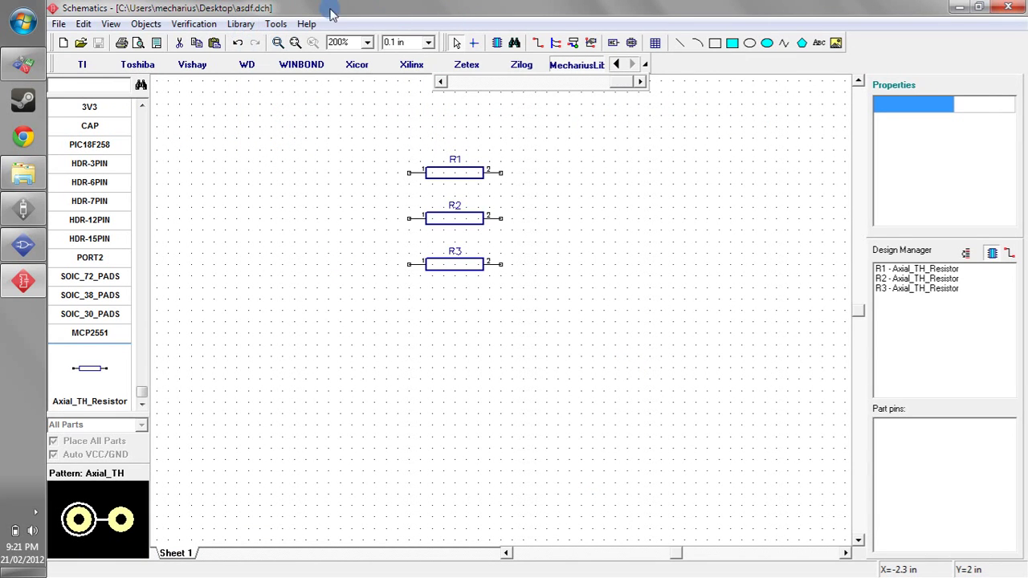
- Switch to PCB Layout and renew its design from the asdf schematic on the Desktop by RefDes
left_click(279, 22)
left_click(289, 69)
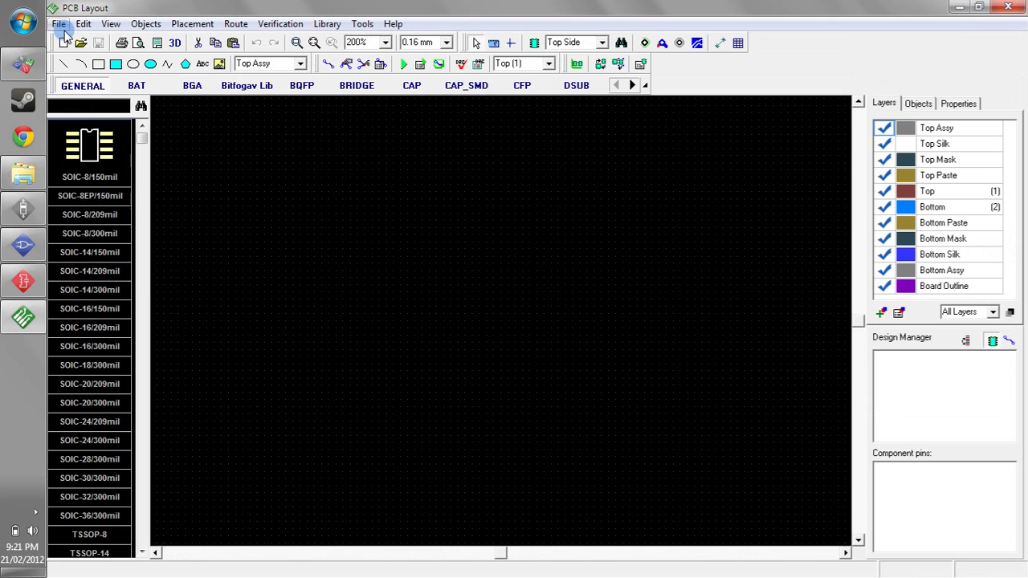
left_click(58, 23)
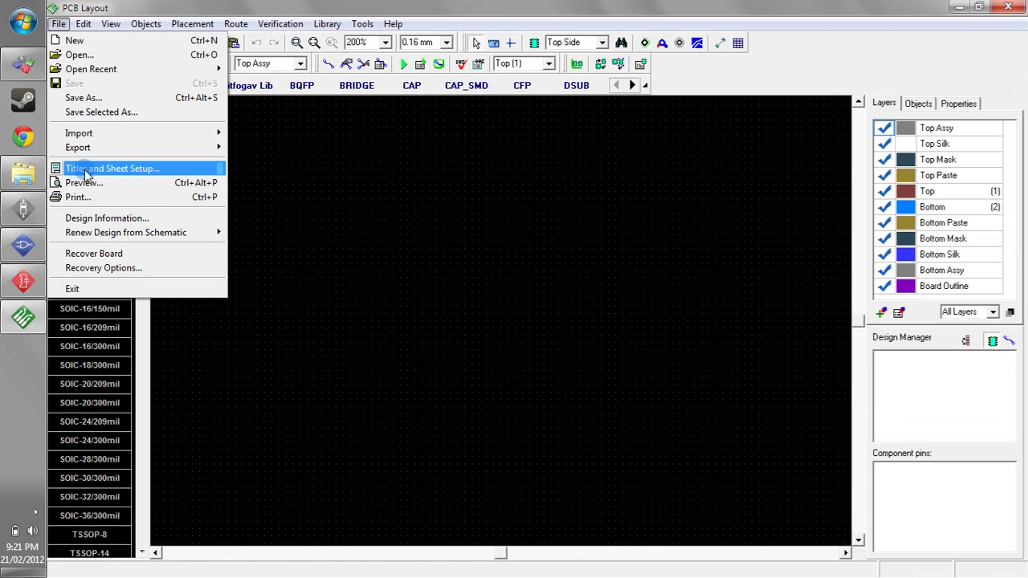
mouse_move(80, 232)
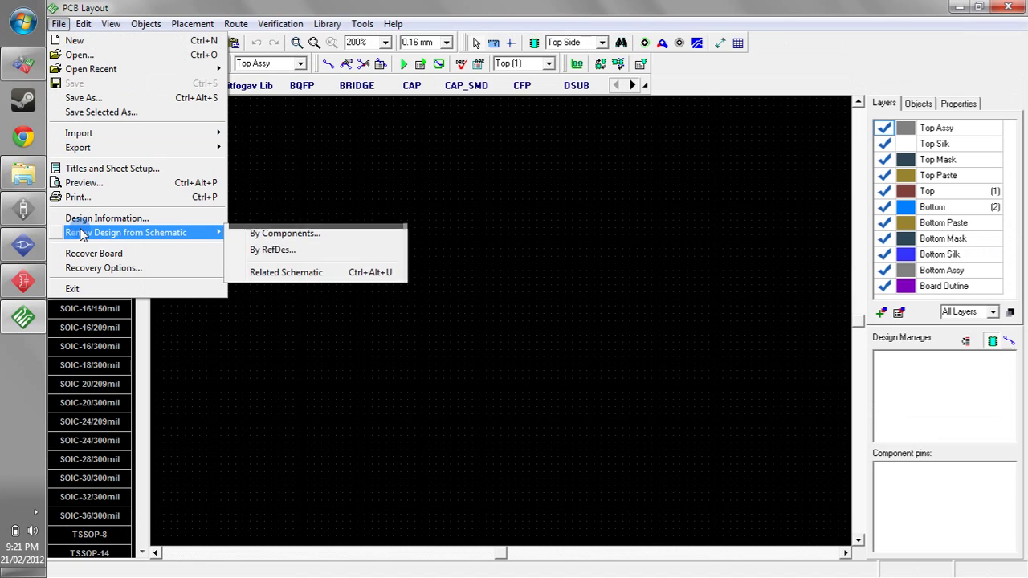
left_click(273, 249)
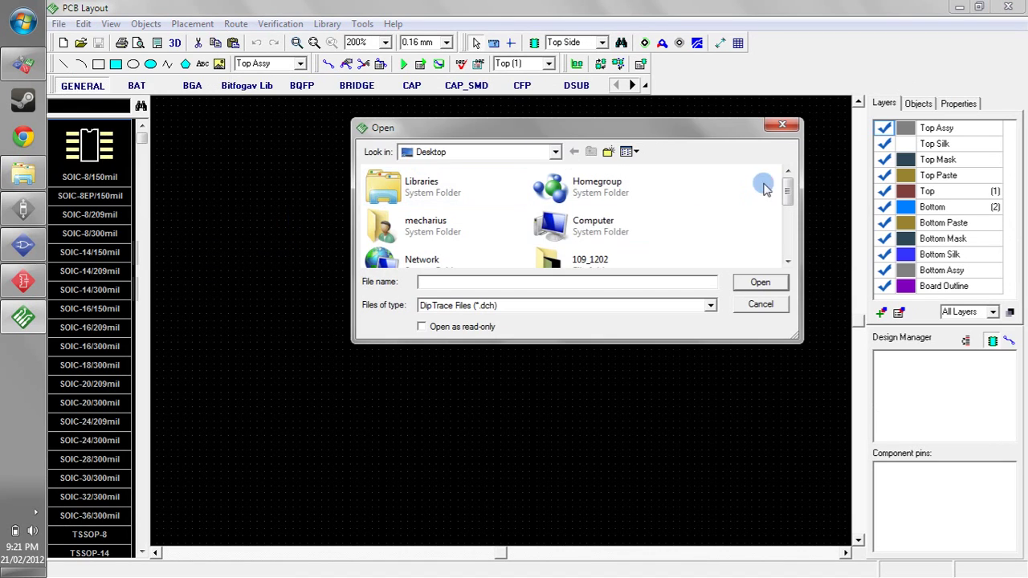
left_click_drag(786, 193, 786, 240)
double_click(382, 187)
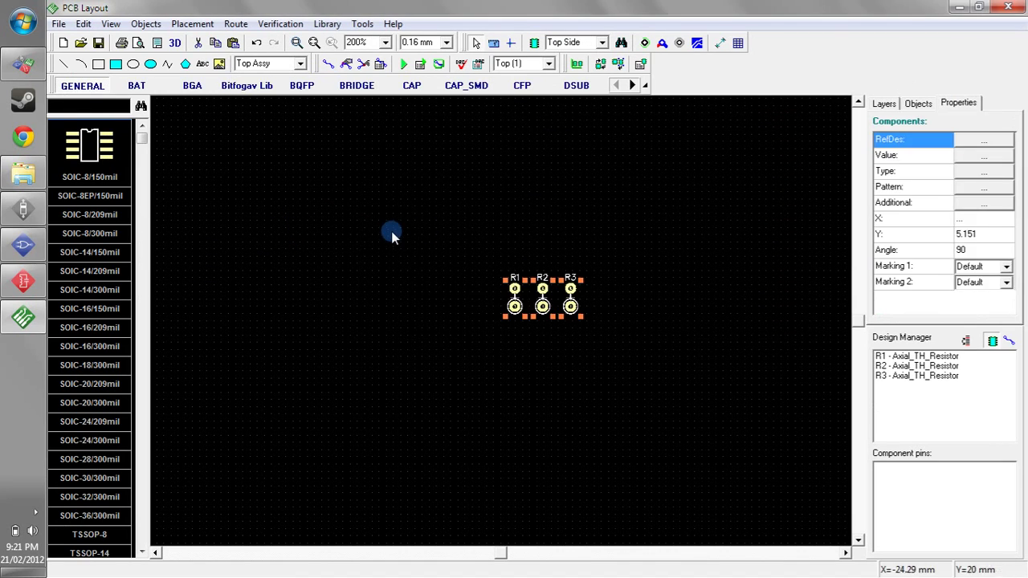
- Save the board with the three resistors to the Desktop as asdf
left_click_drag(448, 223, 715, 391)
scroll(554, 305, "up", 1)
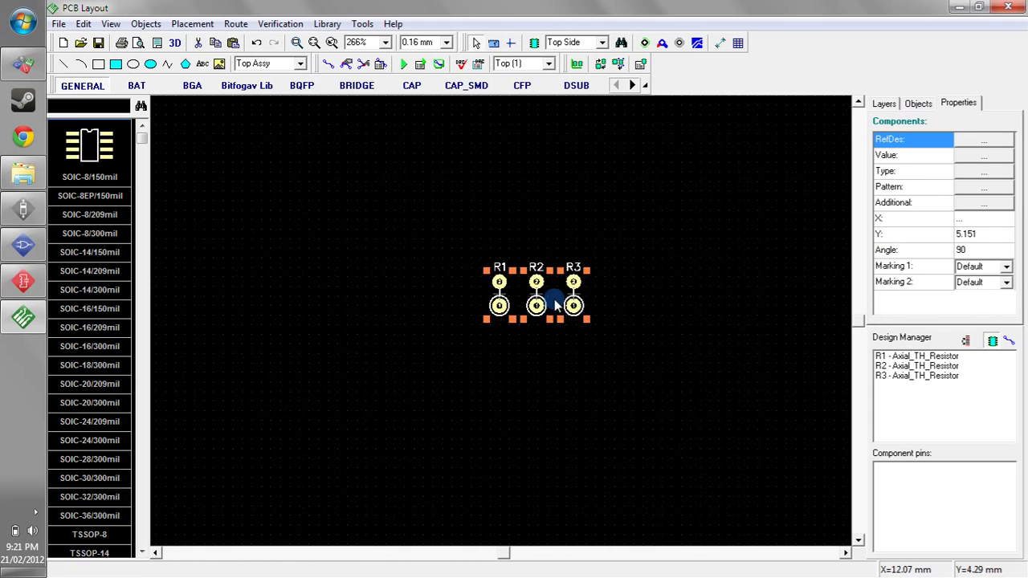
scroll(554, 305, "up", 4)
left_click(314, 259)
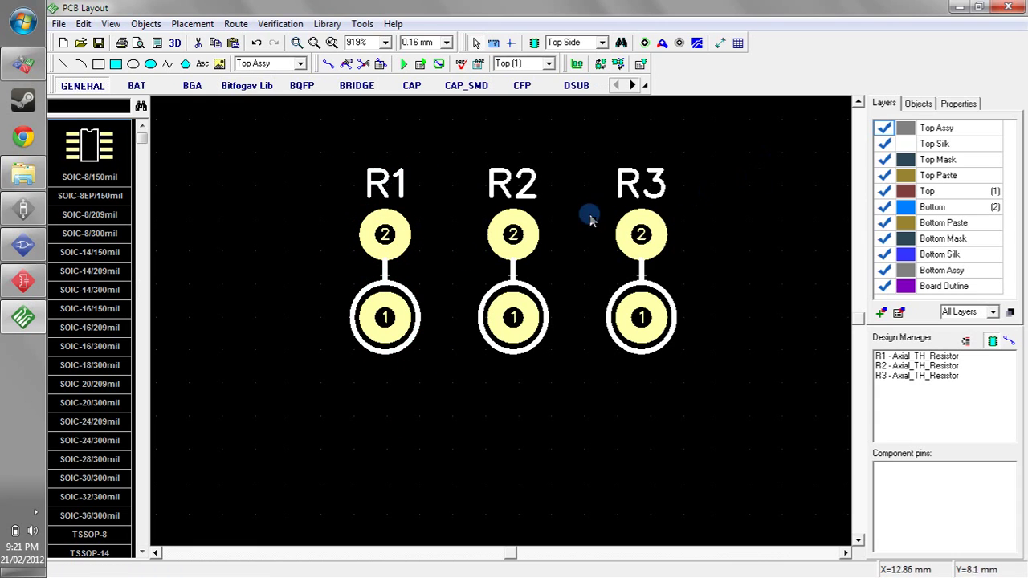
left_click(100, 43)
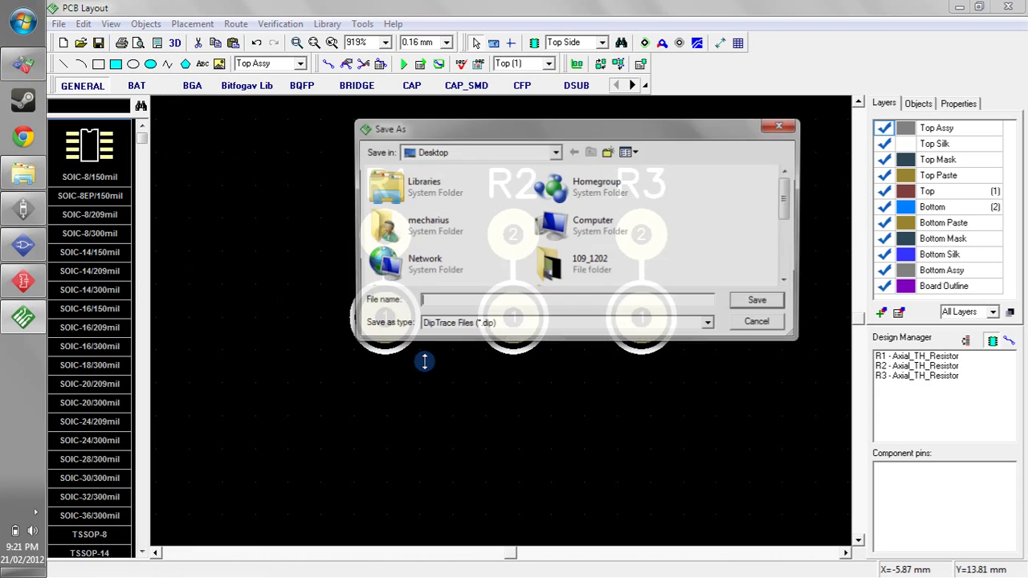
type("asdf")
left_click(763, 304)
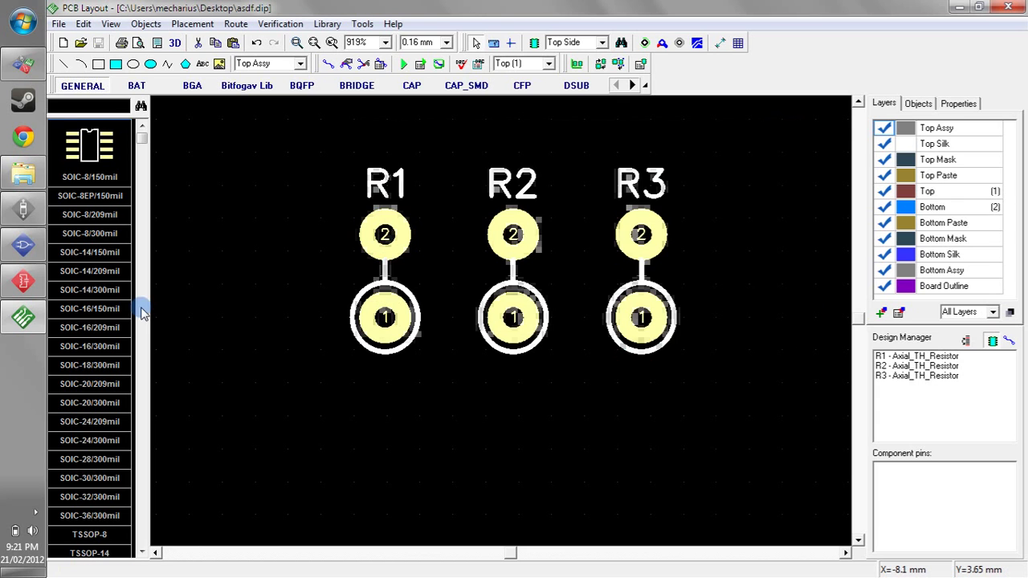
- Review the resistor in the Component Editor, Schematics and Pattern Editor windows
left_click(21, 235)
left_click(22, 245)
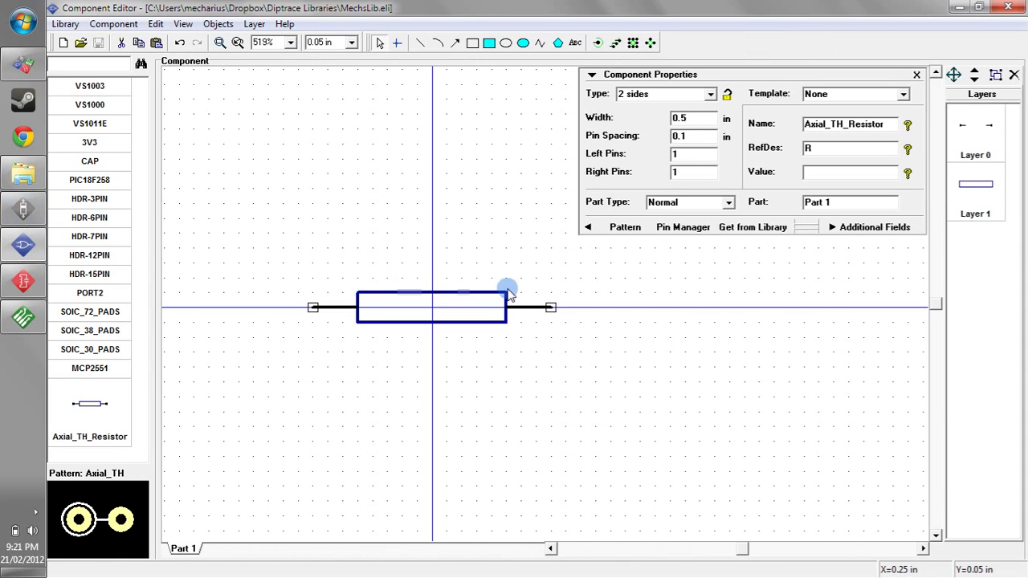
left_click(26, 279)
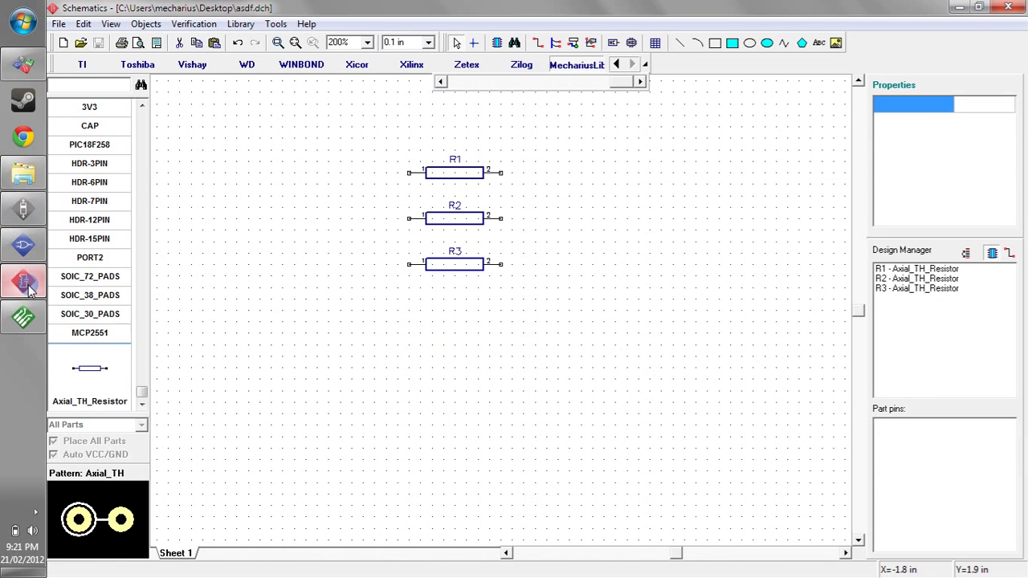
left_click(23, 210)
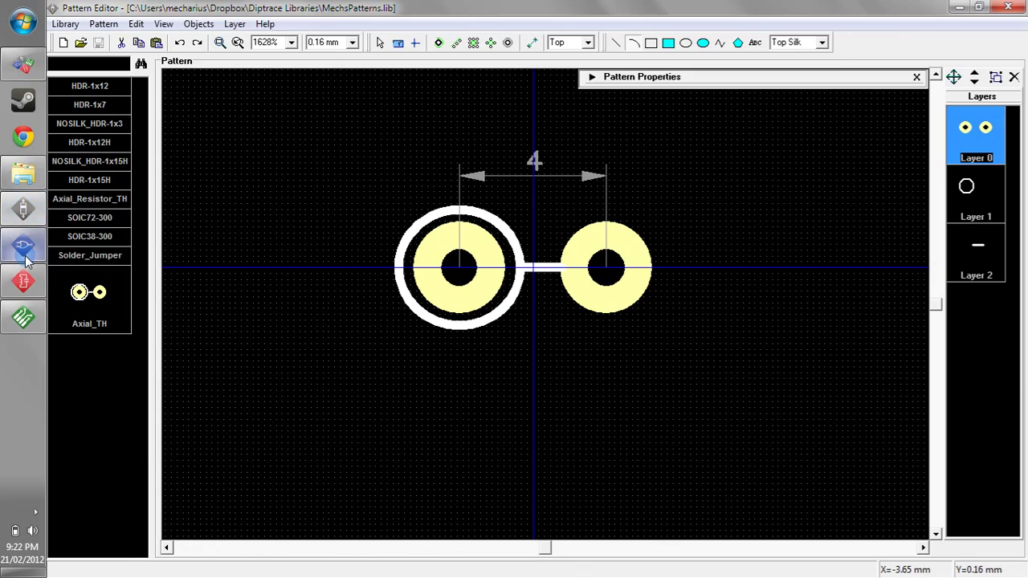
- In the Component Editor, stretch the resistor body upward to about 0.25 in high and put the Anode pin, facing outward, above the Cathode pin
left_click(23, 245)
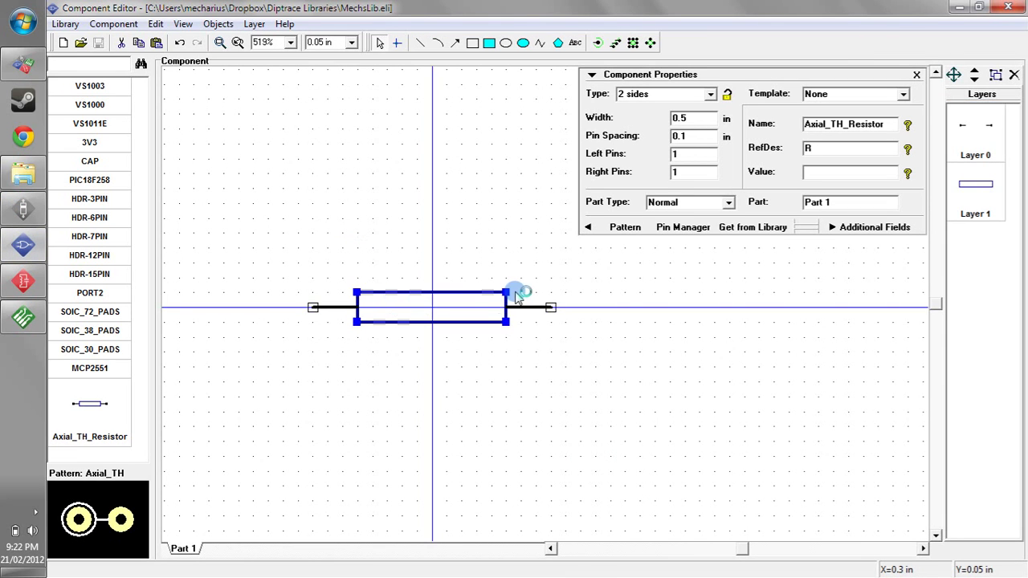
left_click_drag(506, 291, 506, 247)
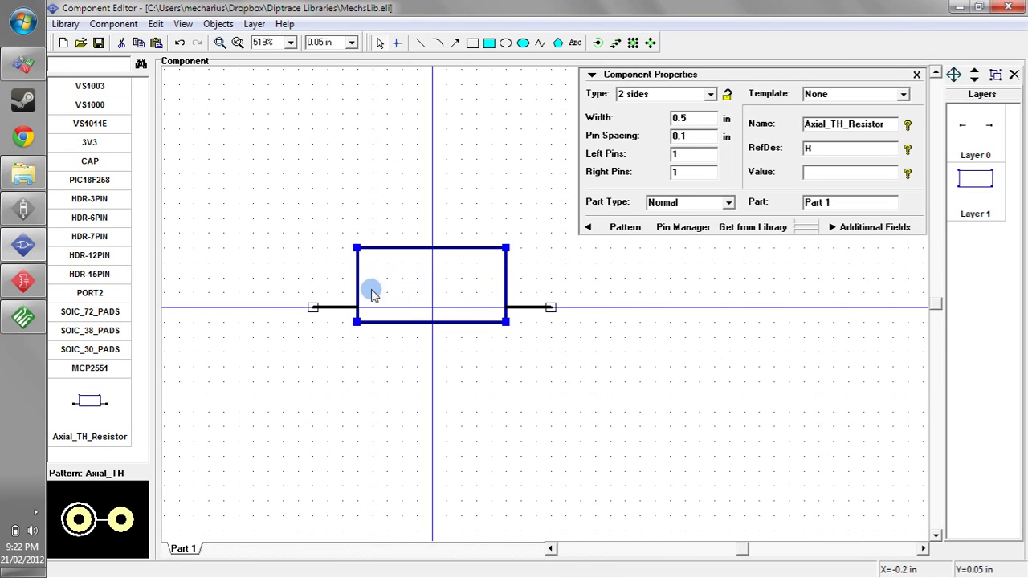
left_click_drag(327, 313, 570, 270)
key("r")
key("r")
- Turn on Show Name for the Anode and Cathode pins and save the component library
right_click(538, 269)
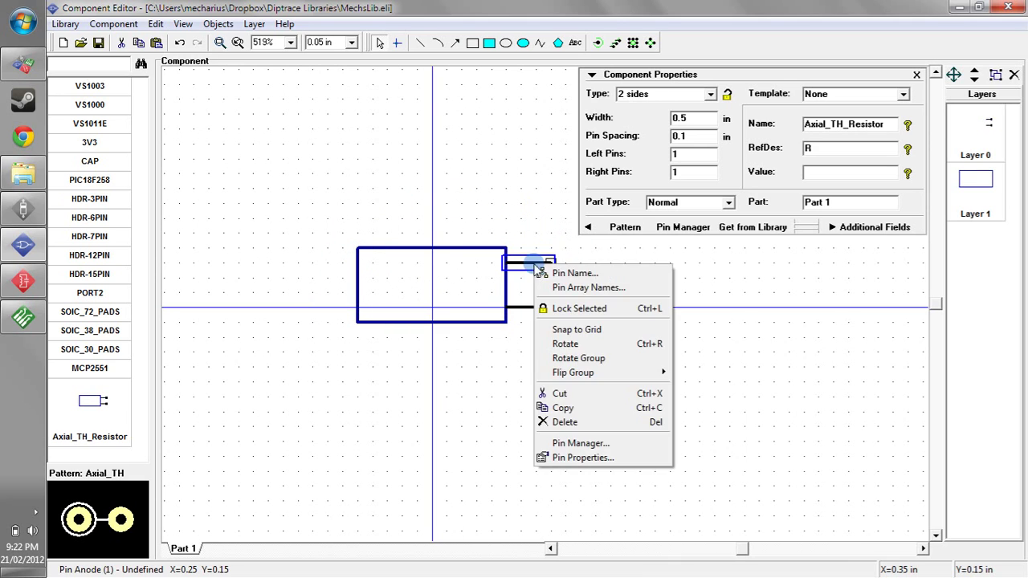
left_click(580, 443)
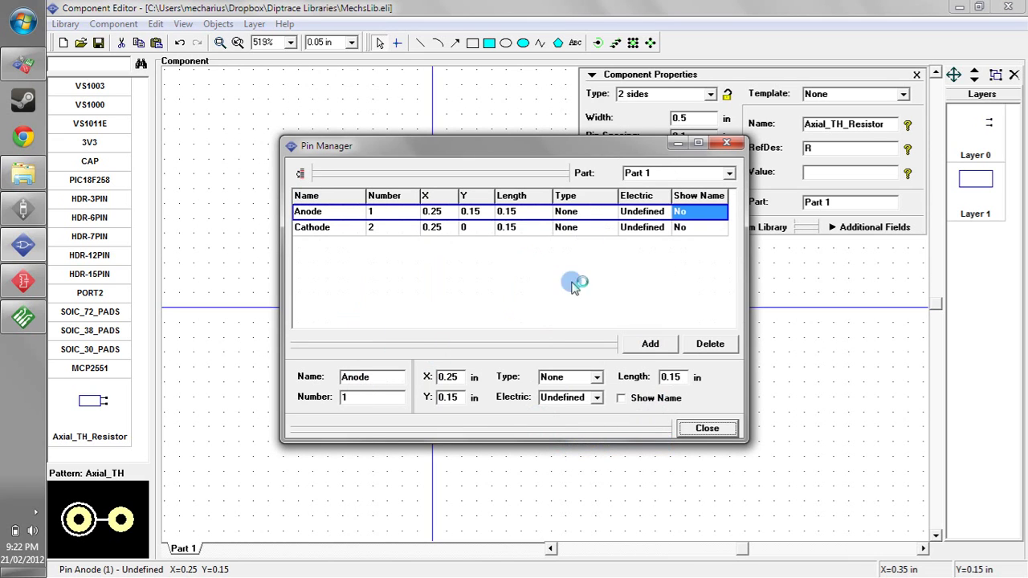
left_click(622, 398)
left_click(638, 227)
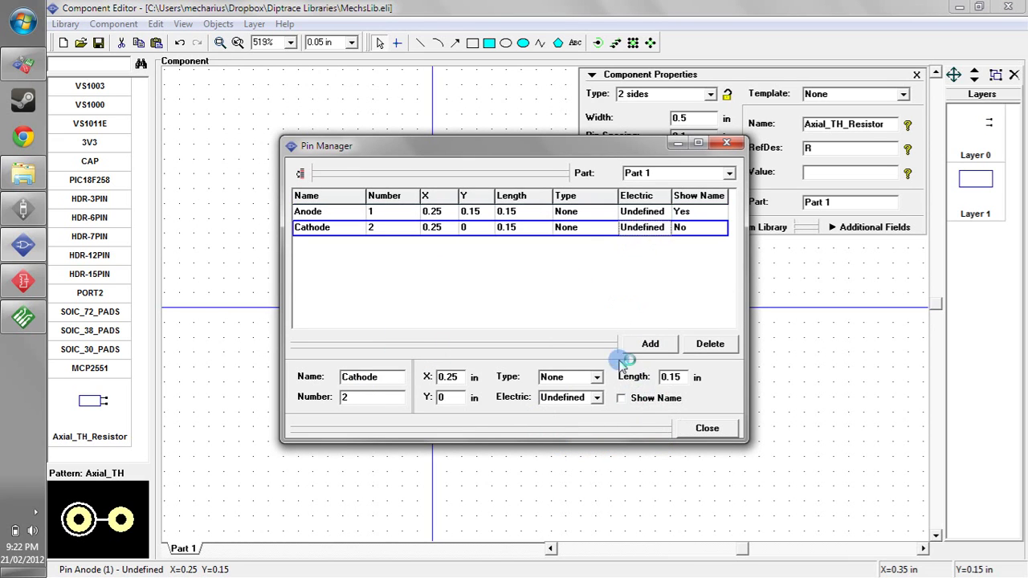
left_click(632, 401)
left_click(703, 428)
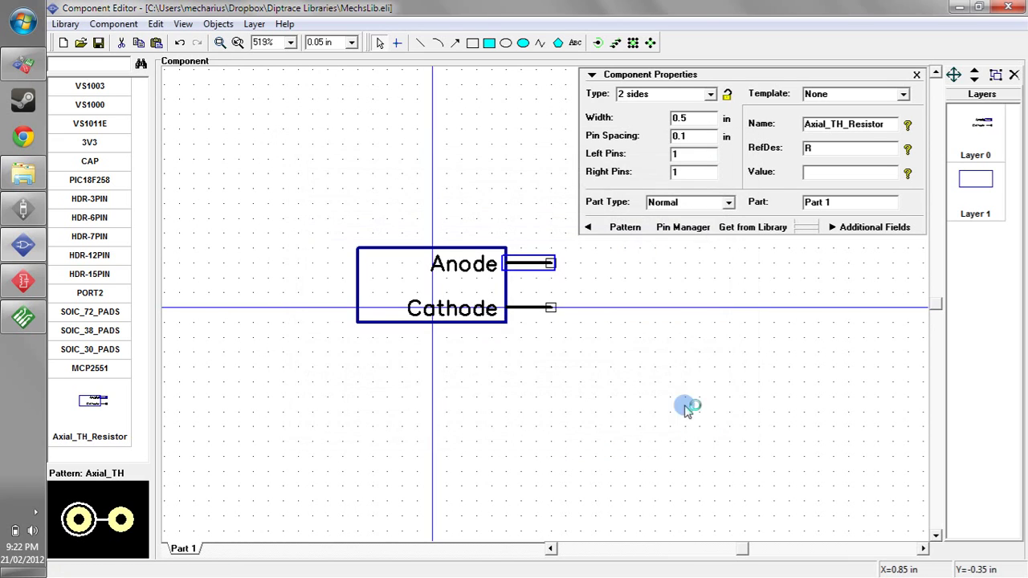
left_click(101, 42)
- Select the Anode and Cathode pins together and check the Cathode's pin name setting
left_click_drag(596, 338, 510, 241)
left_click(535, 264)
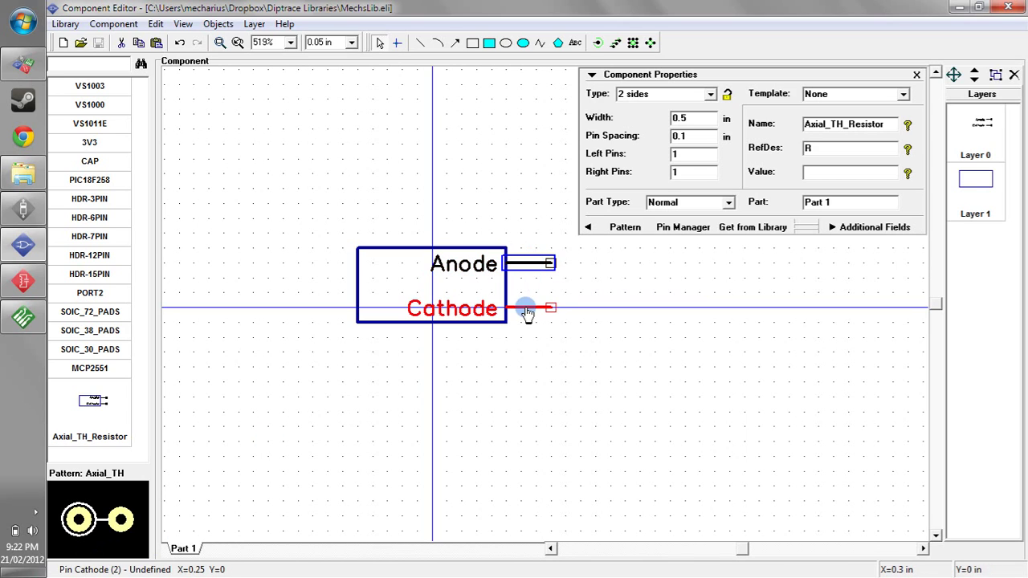
mouse_move(523, 236)
left_mouse_down()
mouse_move(547, 325)
mouse_move(577, 349)
mouse_move(486, 222)
mouse_move(509, 248)
left_mouse_up()
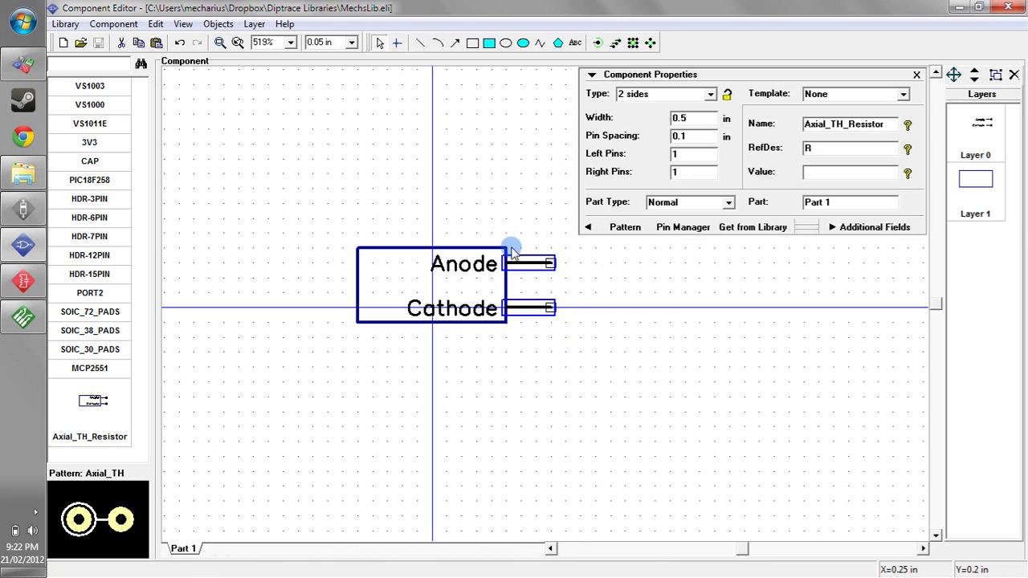
right_click(541, 313)
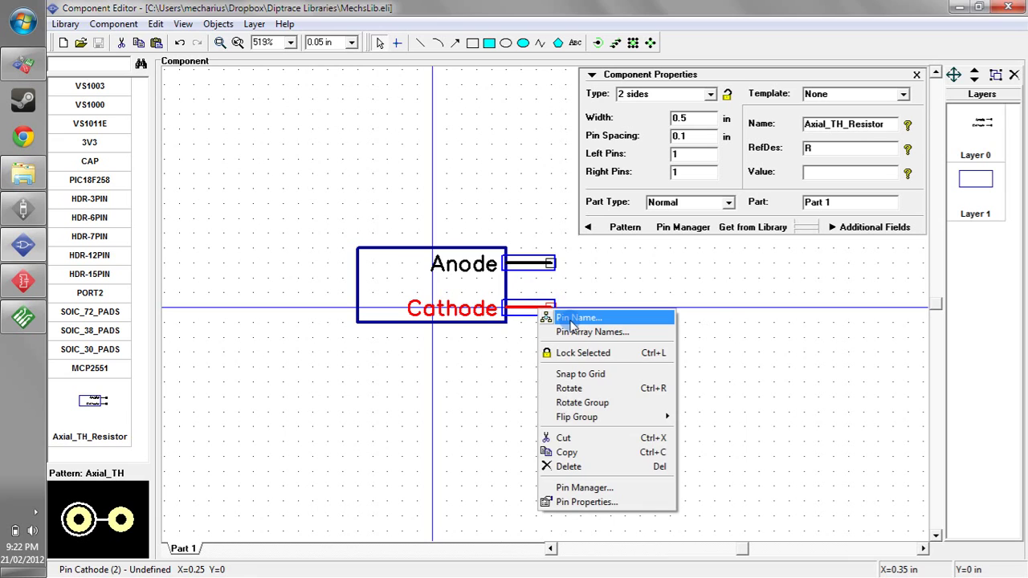
left_click(576, 318)
left_click(564, 316)
left_click(551, 317)
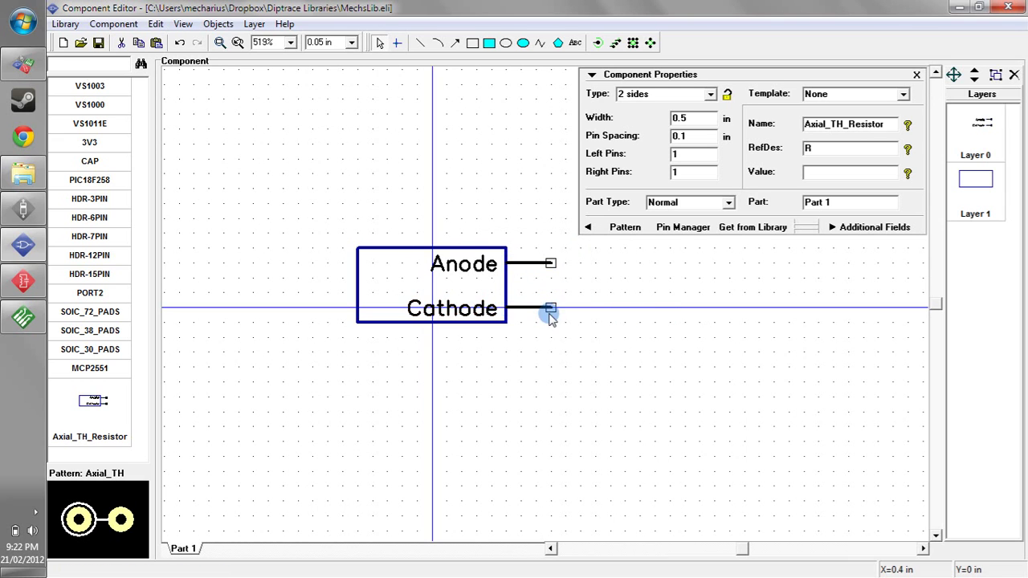
- Inspect the pin numbers in the Pin Manager and the Cathode's Pin Properties without changing them
right_click(551, 317)
left_click(610, 487)
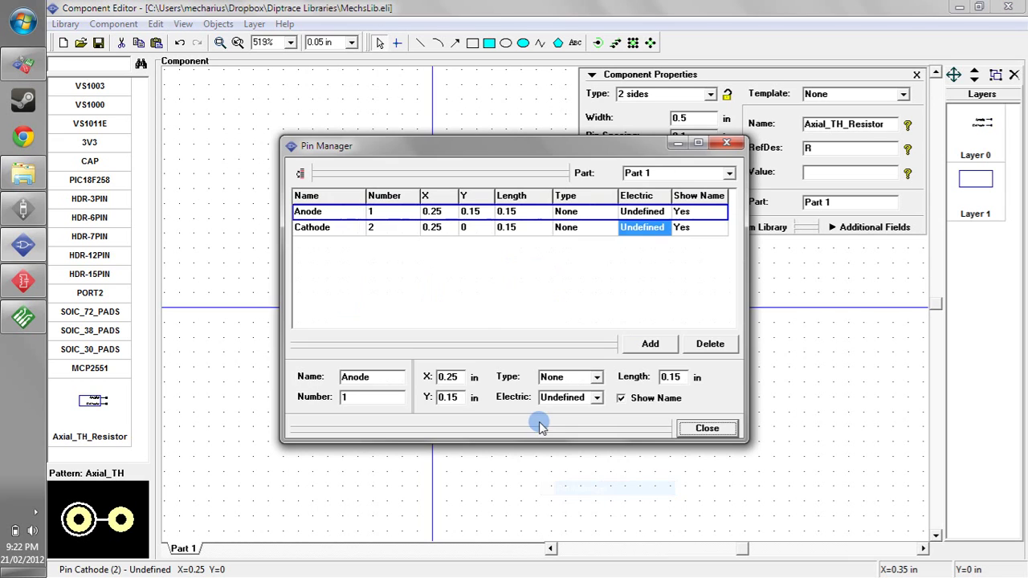
left_click(353, 397)
left_click(697, 426)
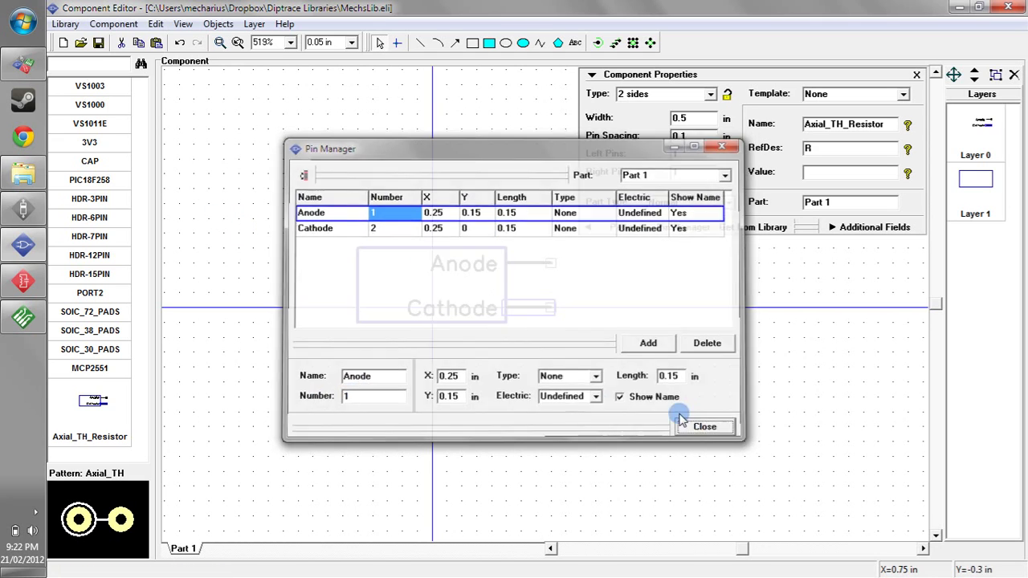
right_click(531, 310)
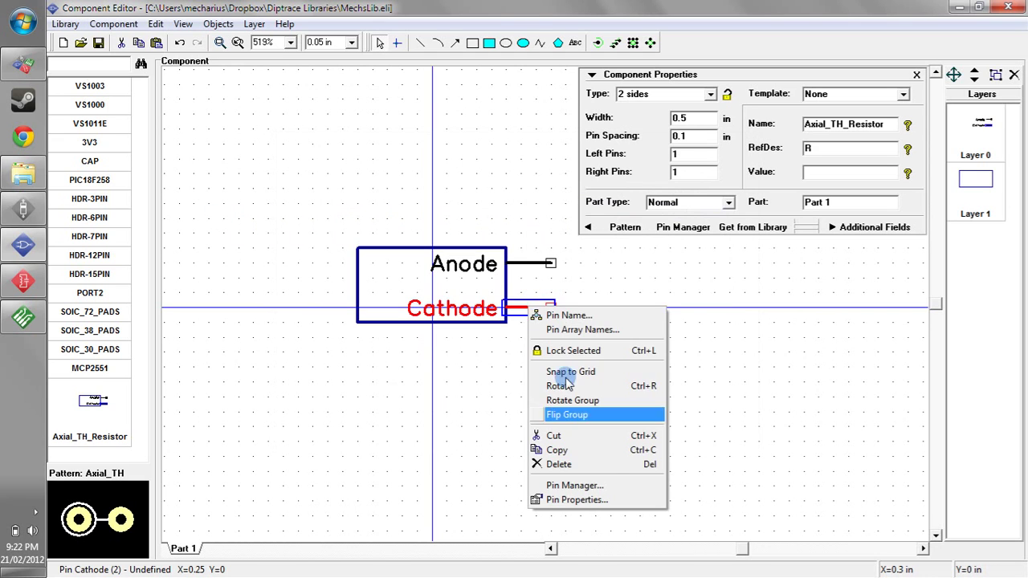
left_click(600, 499)
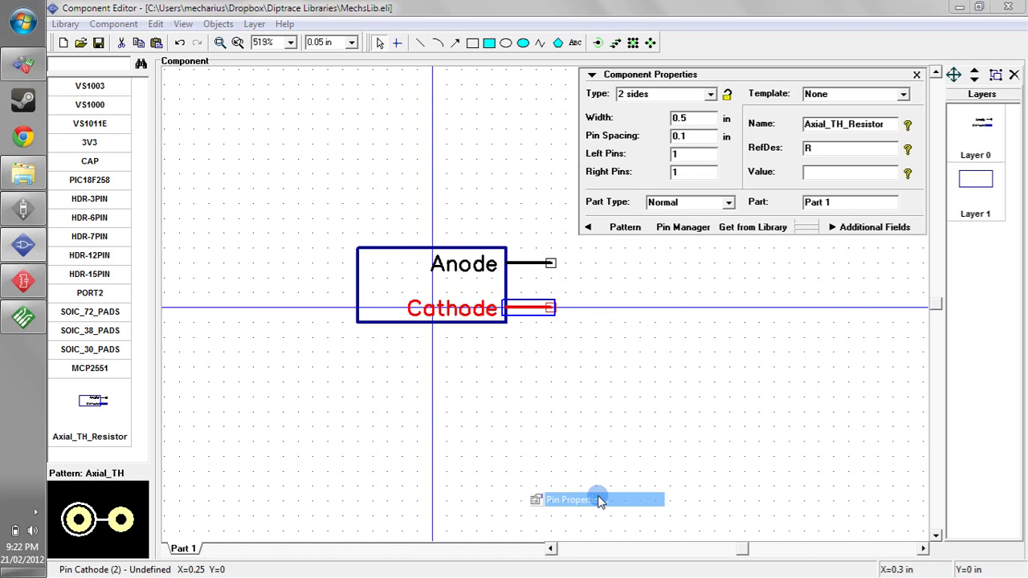
left_click(499, 291)
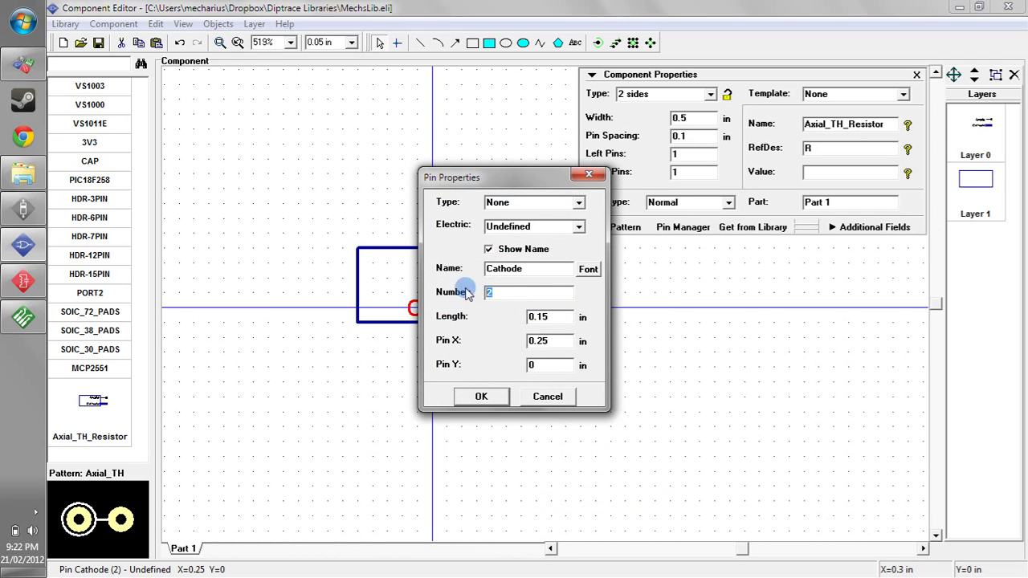
left_click(547, 396)
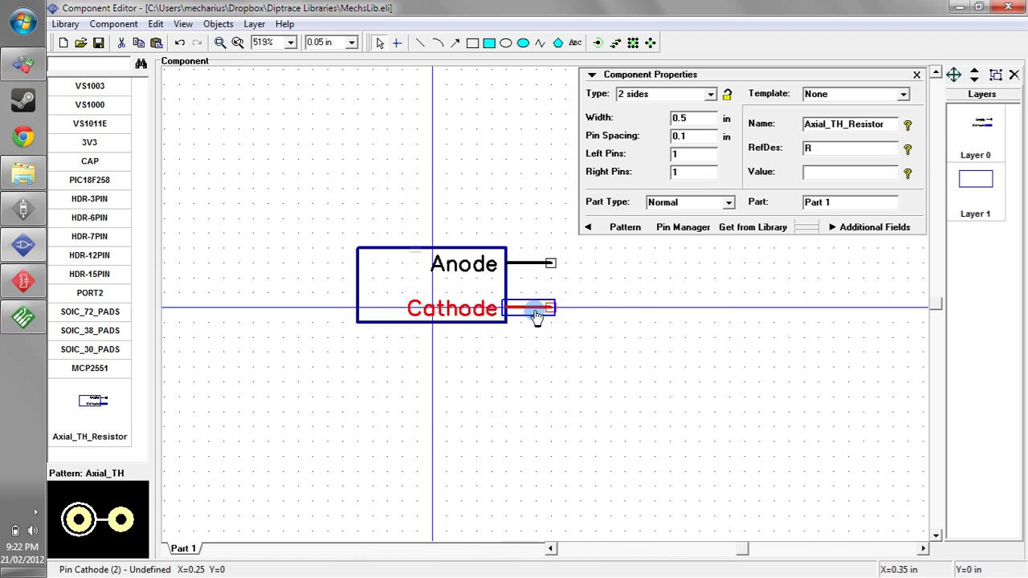
- Number the Anode and Cathode pins Bottom-Up from 1 in steps of 1, using Pin Array Names applied to Pin Numbers
right_click(524, 261)
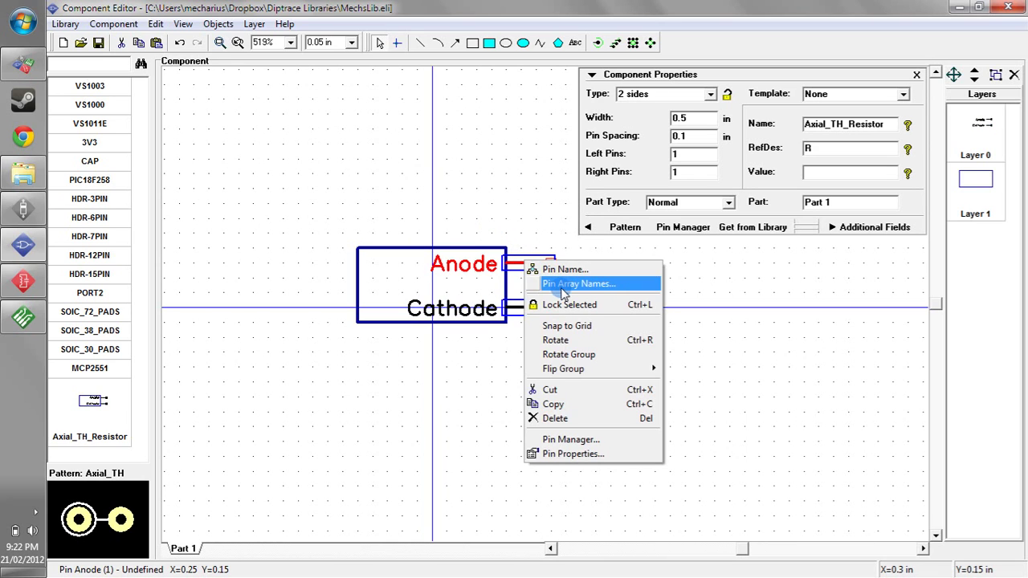
left_click(560, 288)
left_click_drag(548, 189, 295, 149)
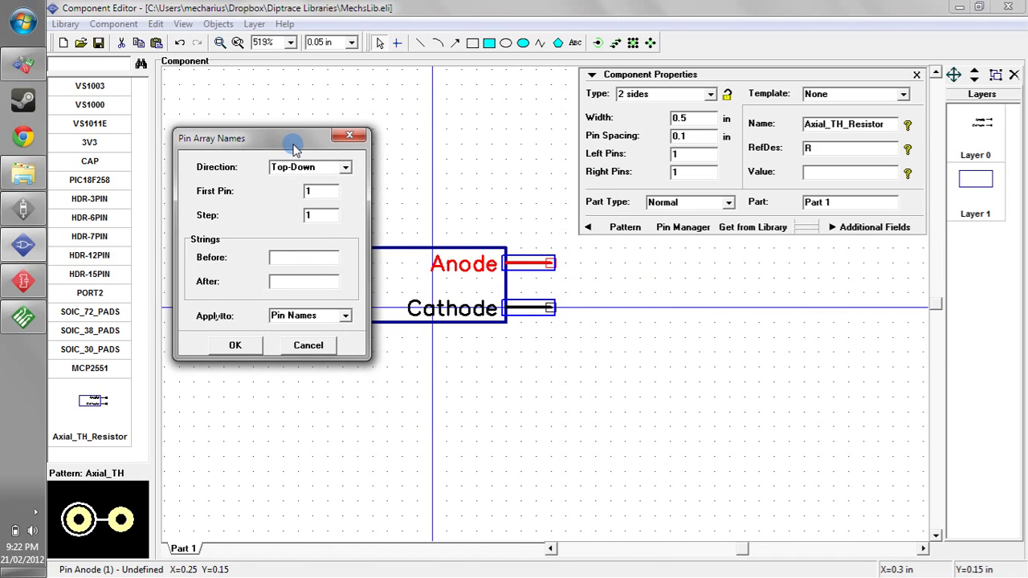
left_click(327, 169)
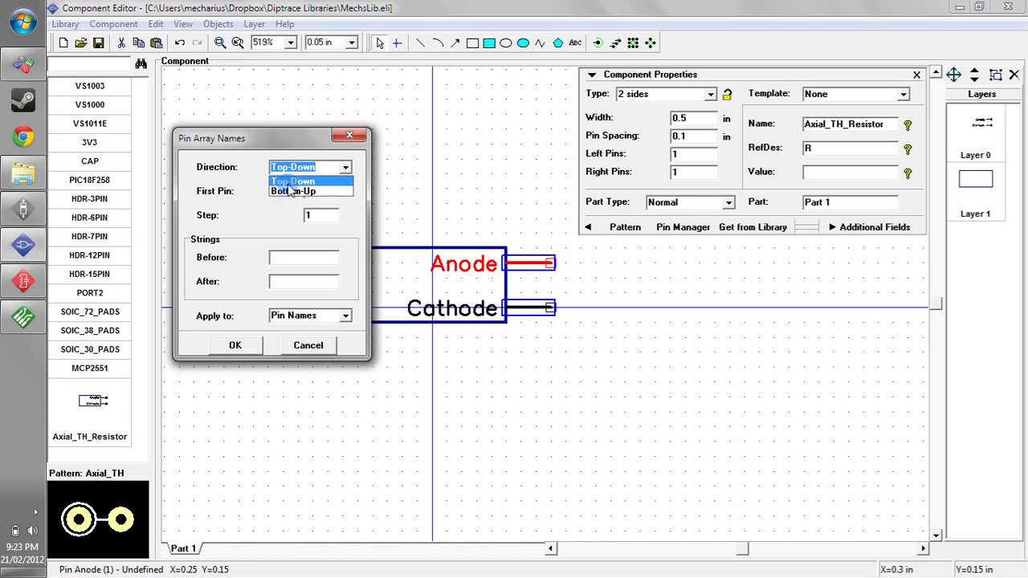
left_click(290, 168)
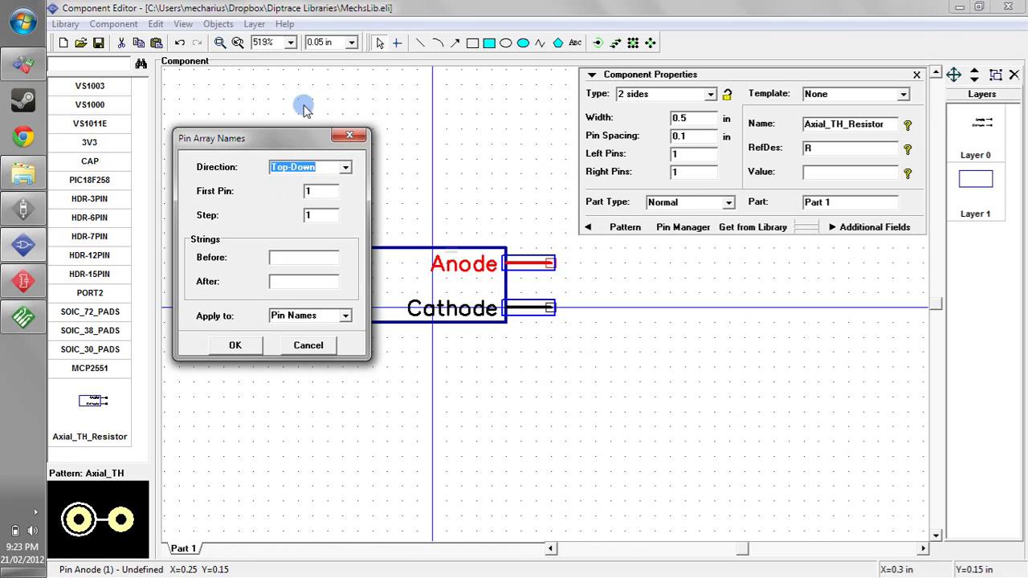
left_click(318, 168)
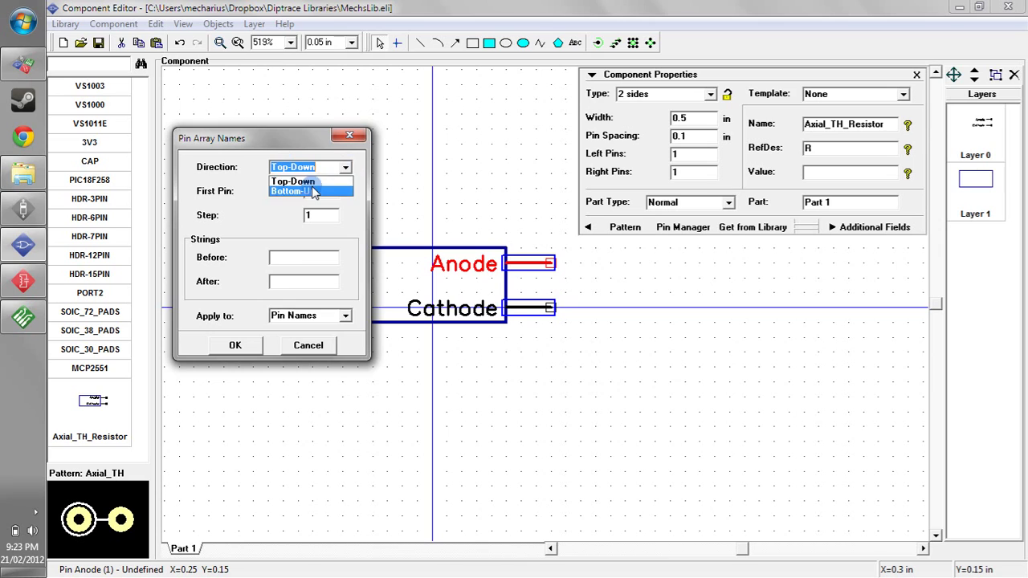
left_click(308, 190)
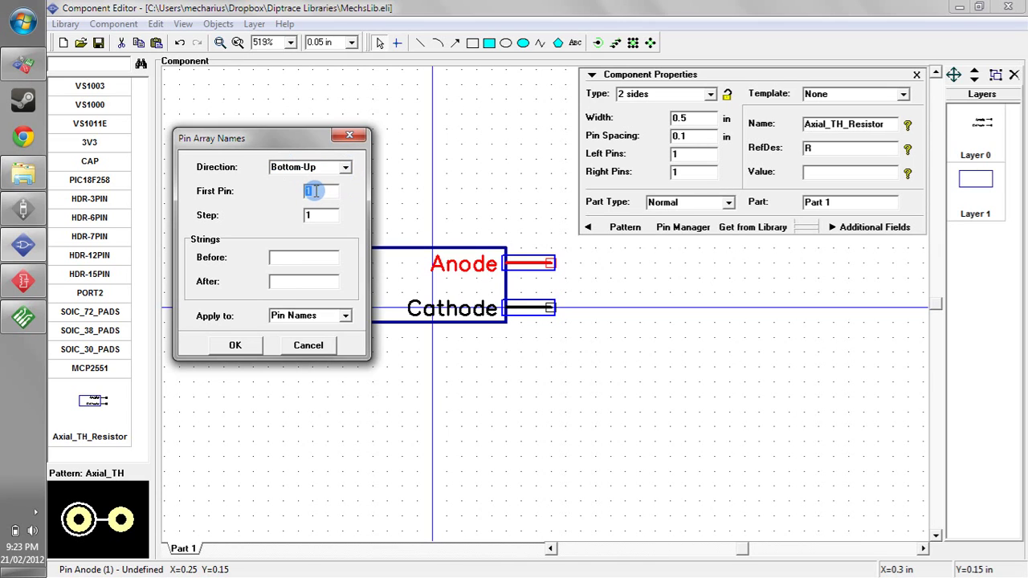
left_click(319, 191)
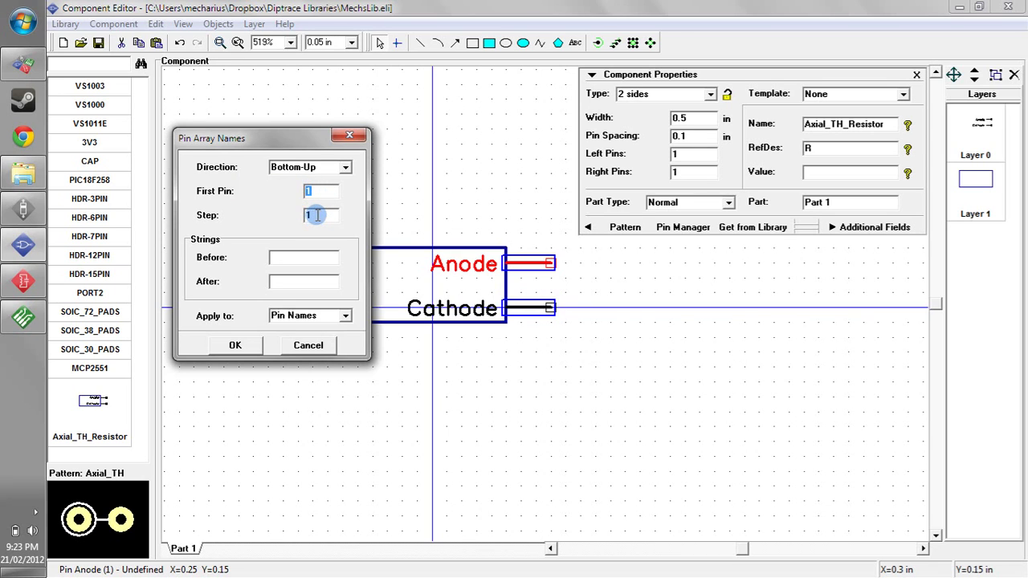
left_click(317, 314)
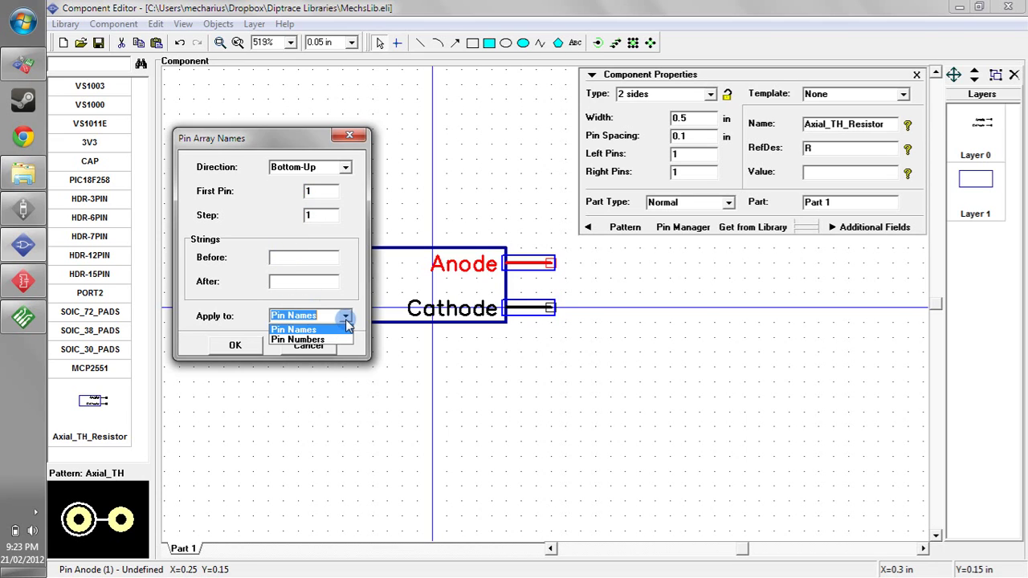
left_click(338, 340)
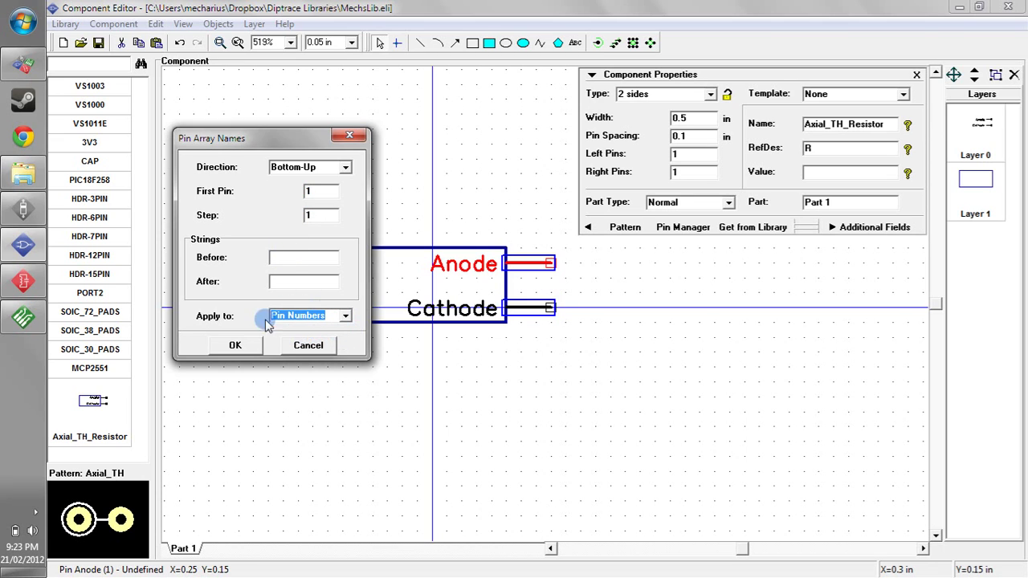
left_click(235, 345)
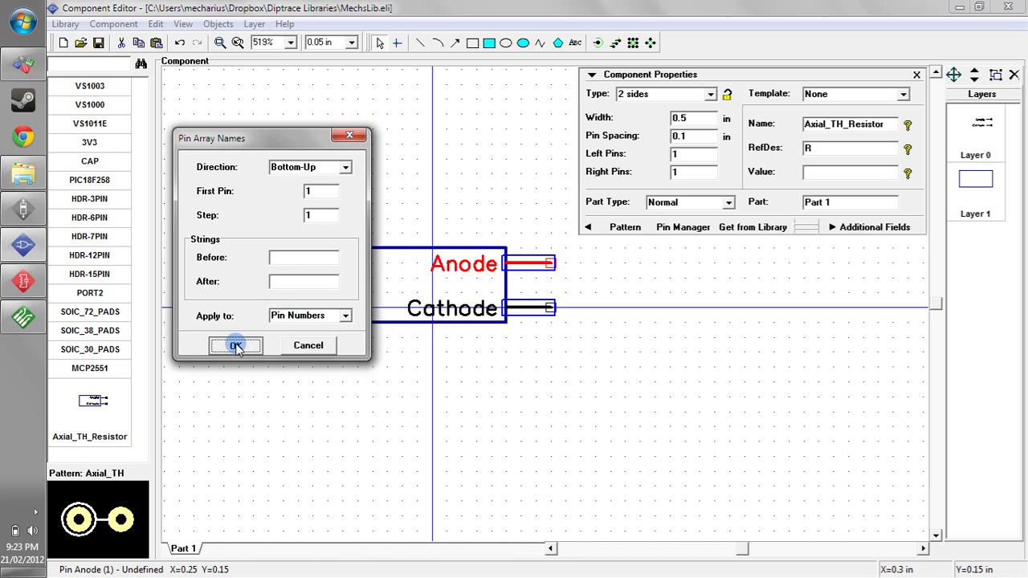
left_click(534, 307)
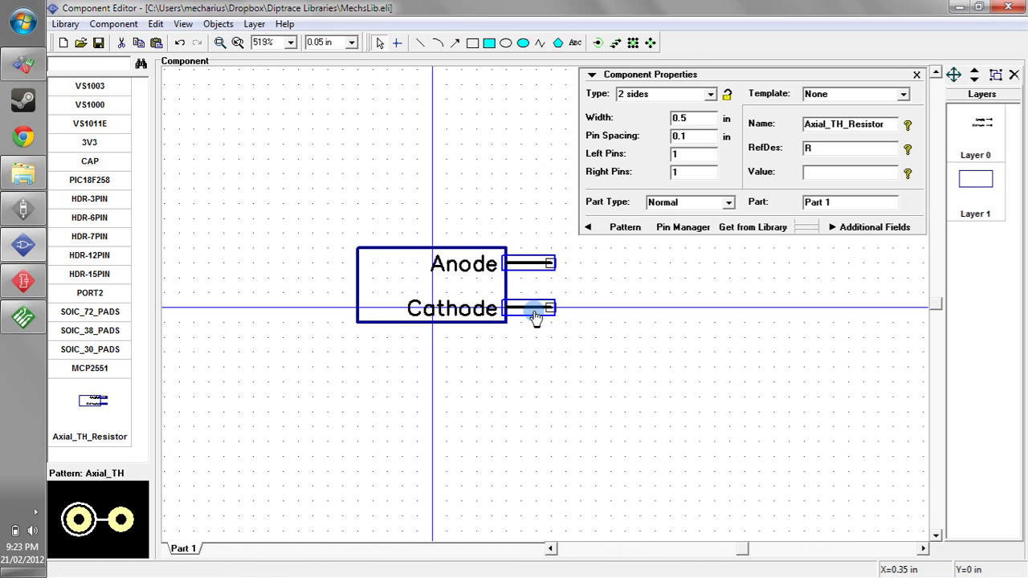
left_click(530, 266)
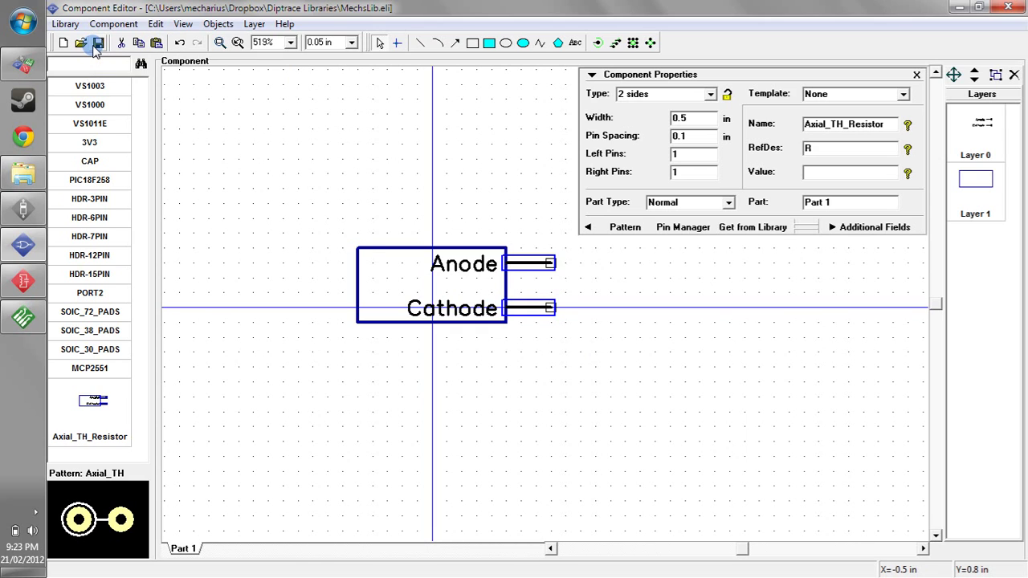
- Rename both pins through Pin Array Names with PIN before and OK after the number, Bottom-Up from 1, applied to Pin Names
right_click(546, 309)
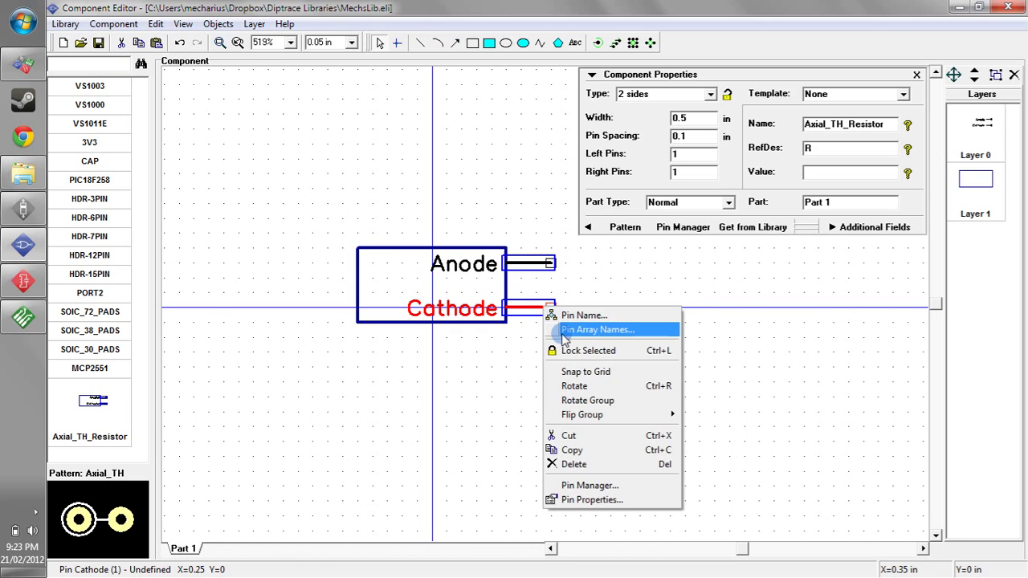
left_click(563, 338)
left_click(341, 315)
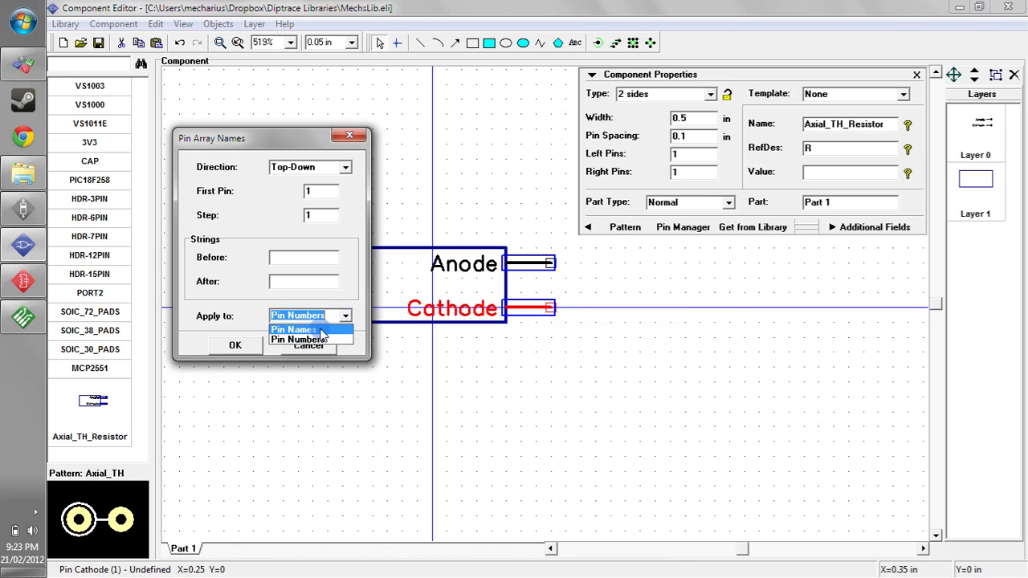
left_click(321, 330)
left_click(277, 258)
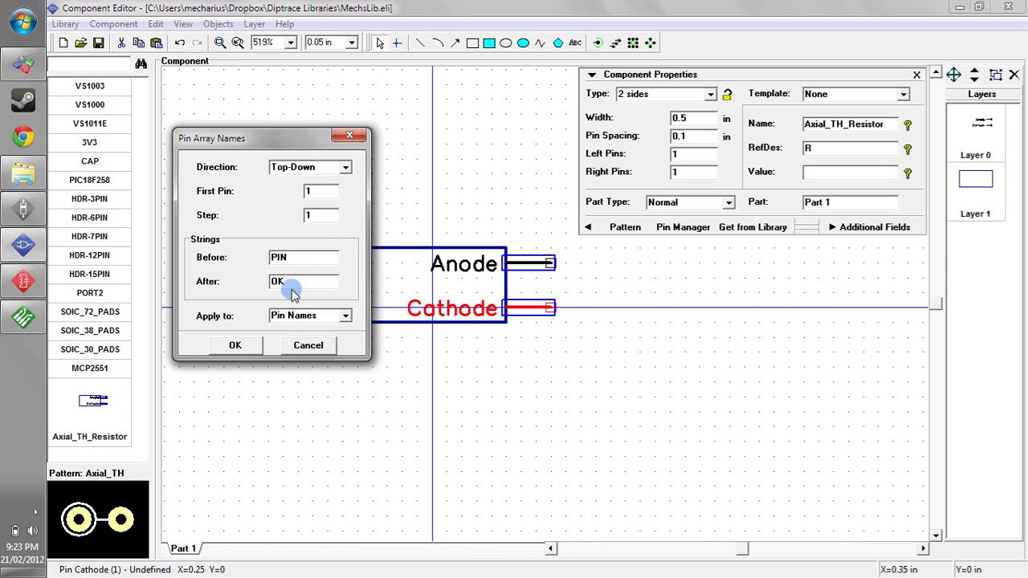
left_click(235, 345)
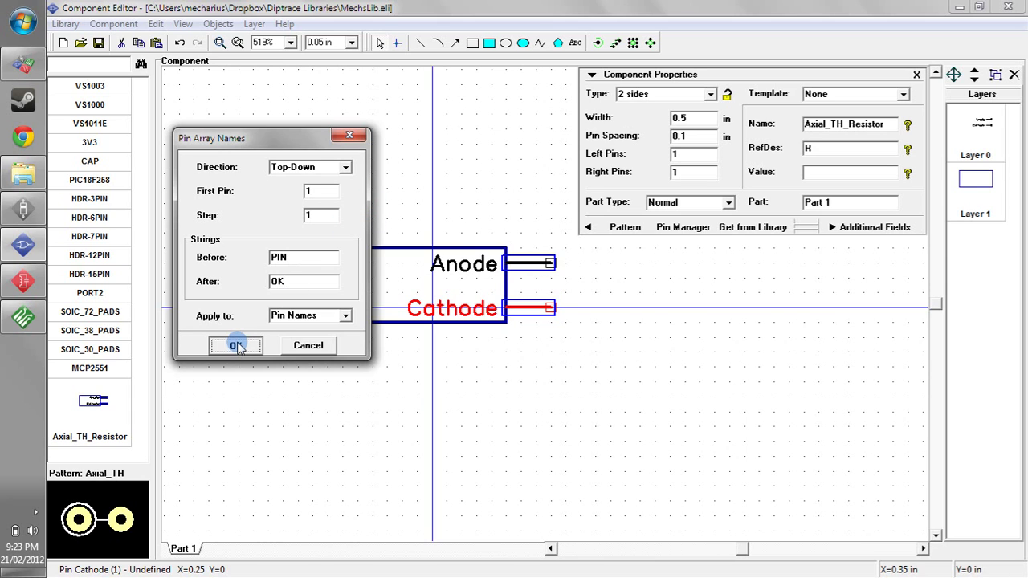
left_click(344, 167)
left_click(301, 188)
left_click(235, 345)
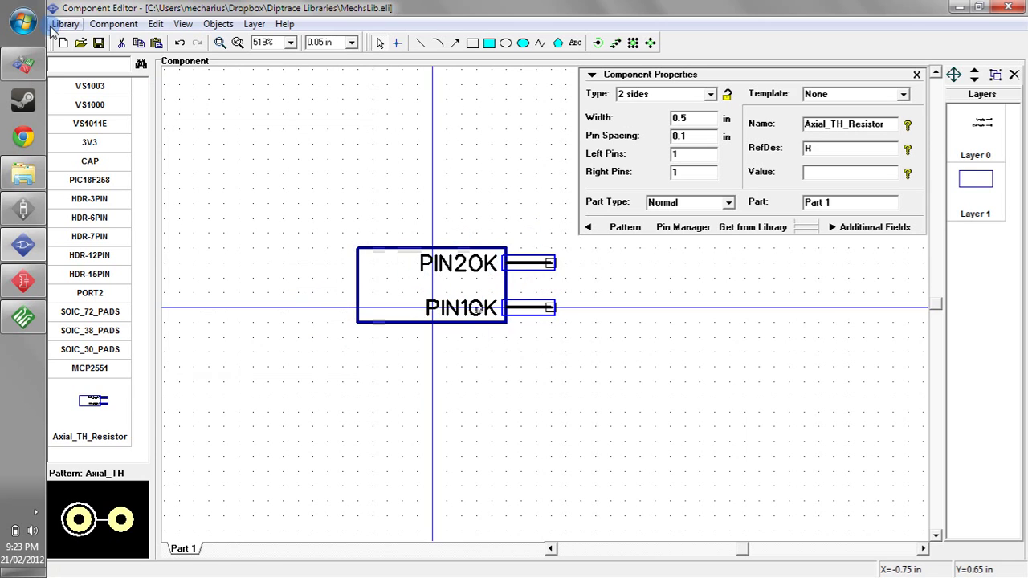
- Save the component library and clear the pin selection
left_click(98, 43)
left_click_drag(628, 378, 282, 175)
left_click(271, 188)
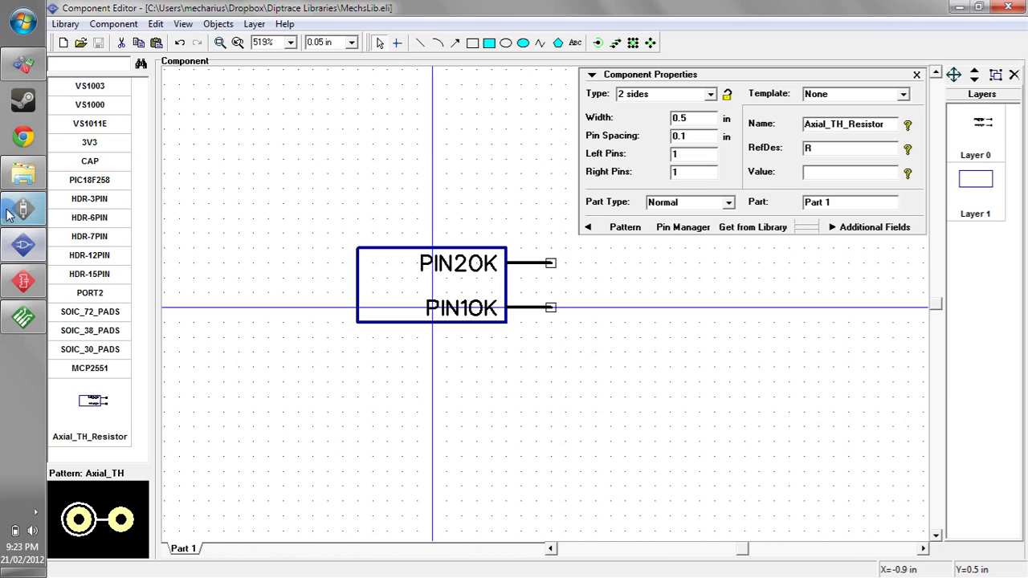
- Switch to Schematics and refresh the MechariusLib parts list by changing to the Zilog library and back
left_click(18, 280)
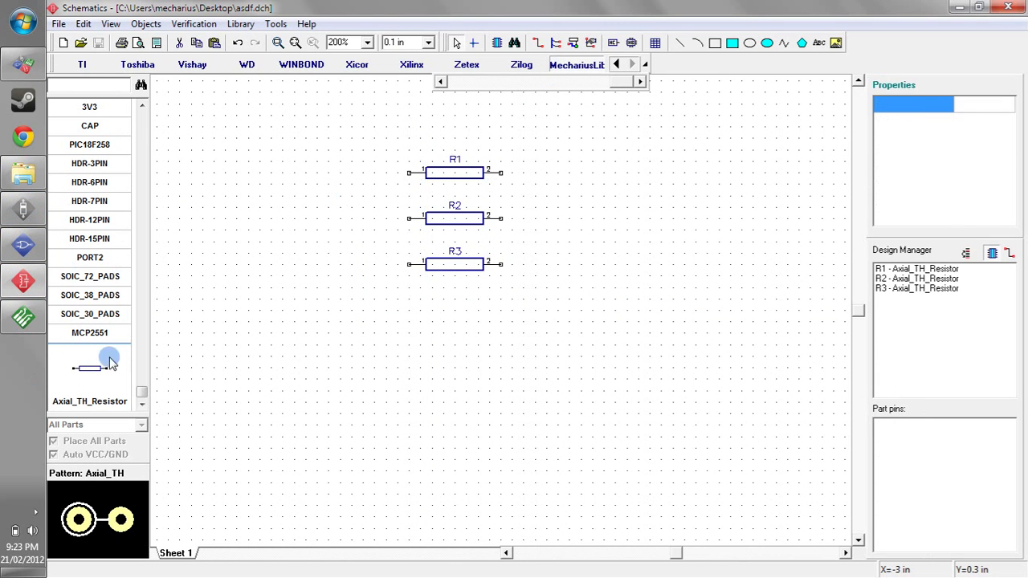
left_click(645, 64)
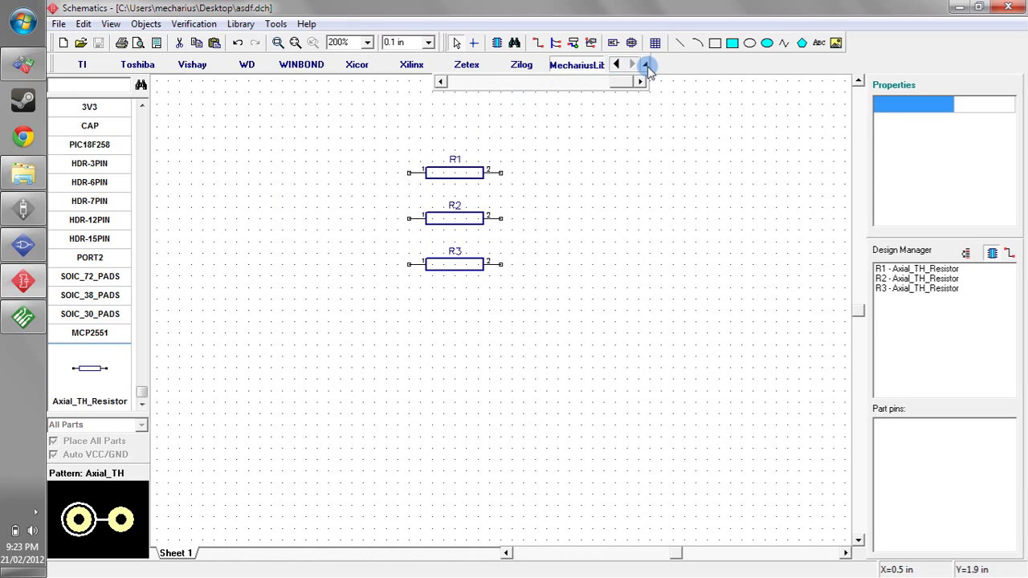
left_click(513, 66)
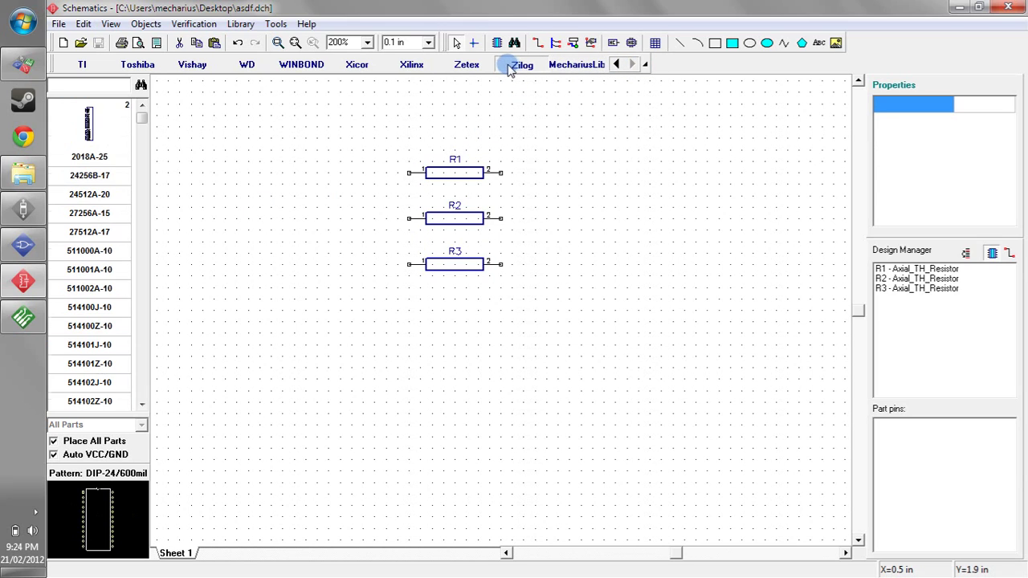
left_click(567, 67)
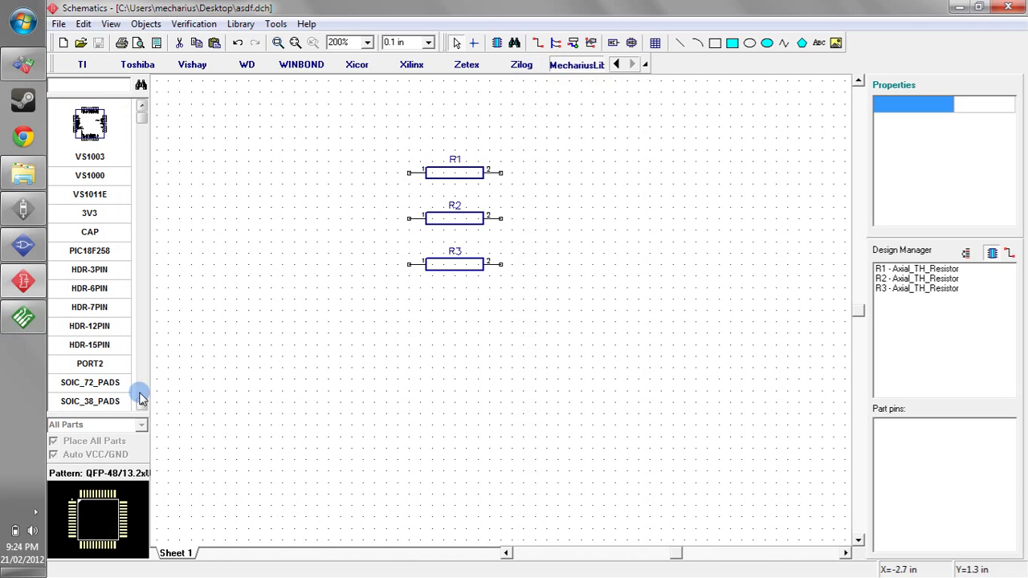
- Place one updated Axial_TH_Resistor on the sheet directly below R3 and end placement
left_click_drag(143, 127, 160, 415)
left_click(98, 399)
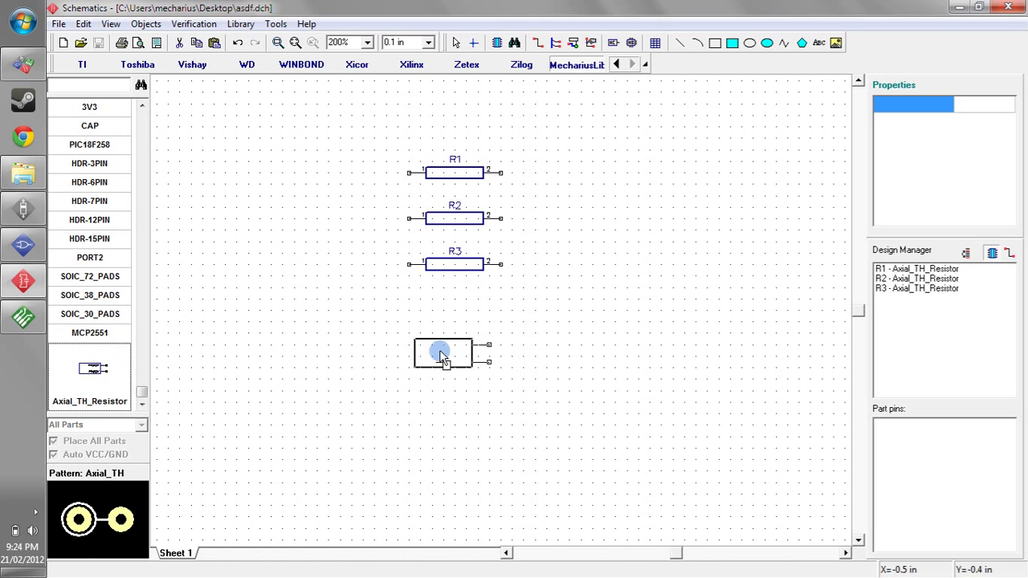
left_click(454, 313)
key("Escape")
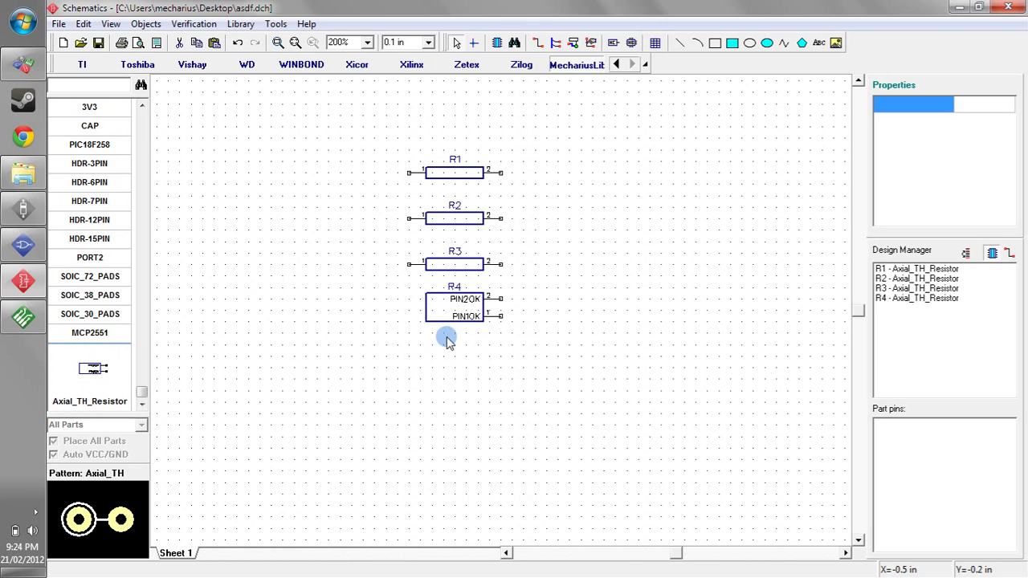
- Update only resistor R1 from the library using the Selected Components option
left_click_drag(353, 127, 508, 199)
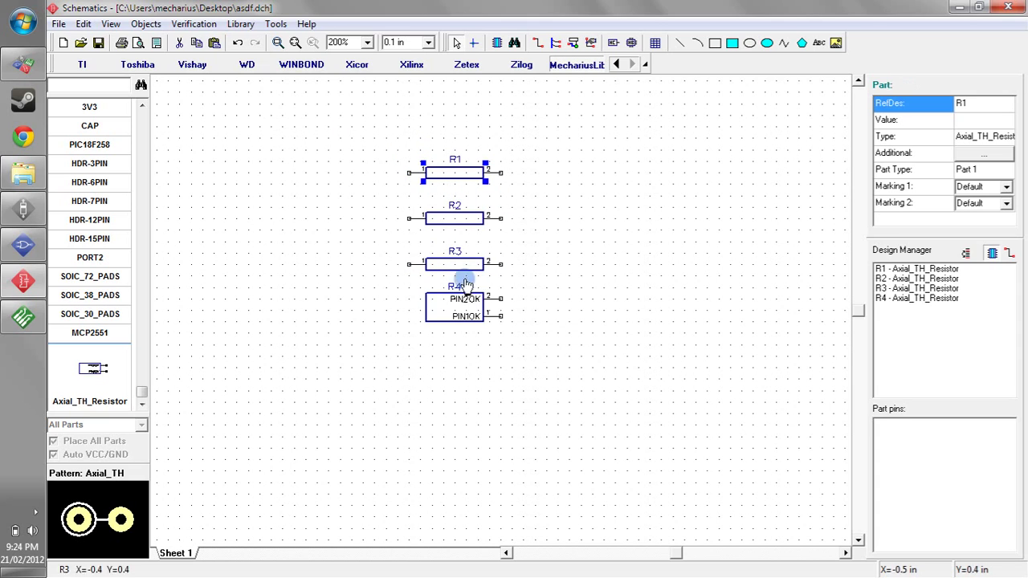
right_click(454, 183)
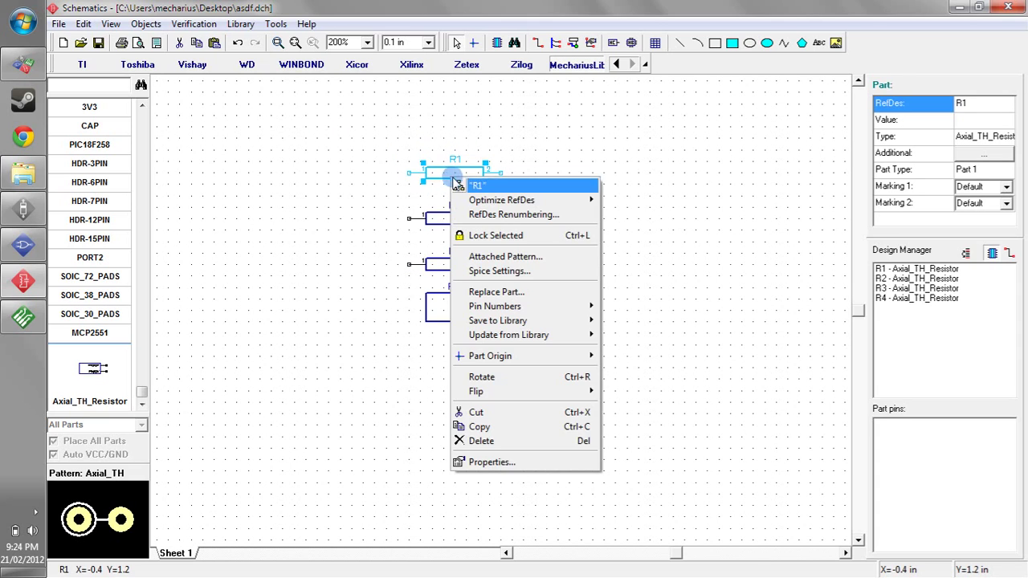
mouse_move(518, 335)
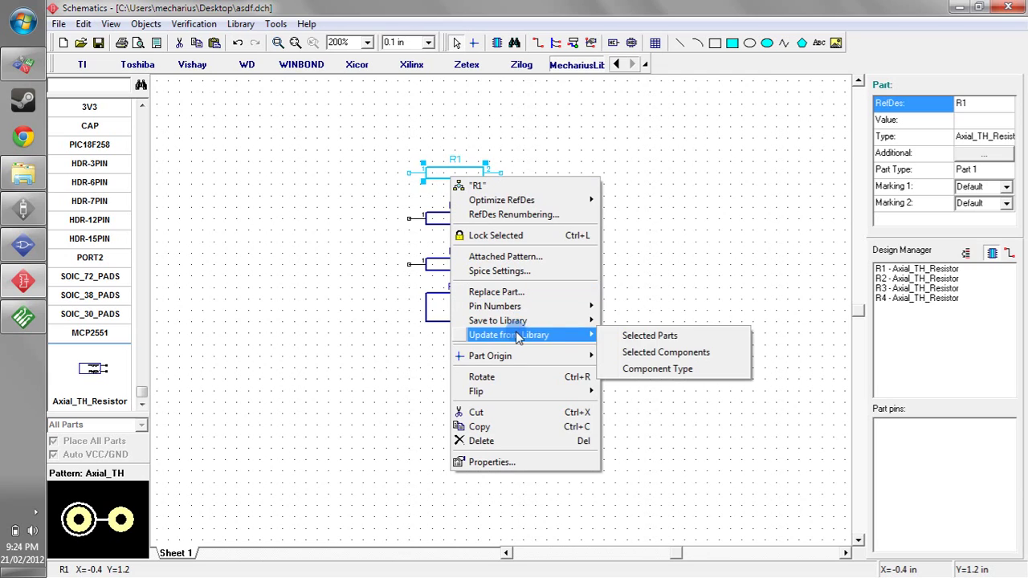
left_click(643, 356)
left_click_drag(371, 126, 479, 184)
left_click(456, 154)
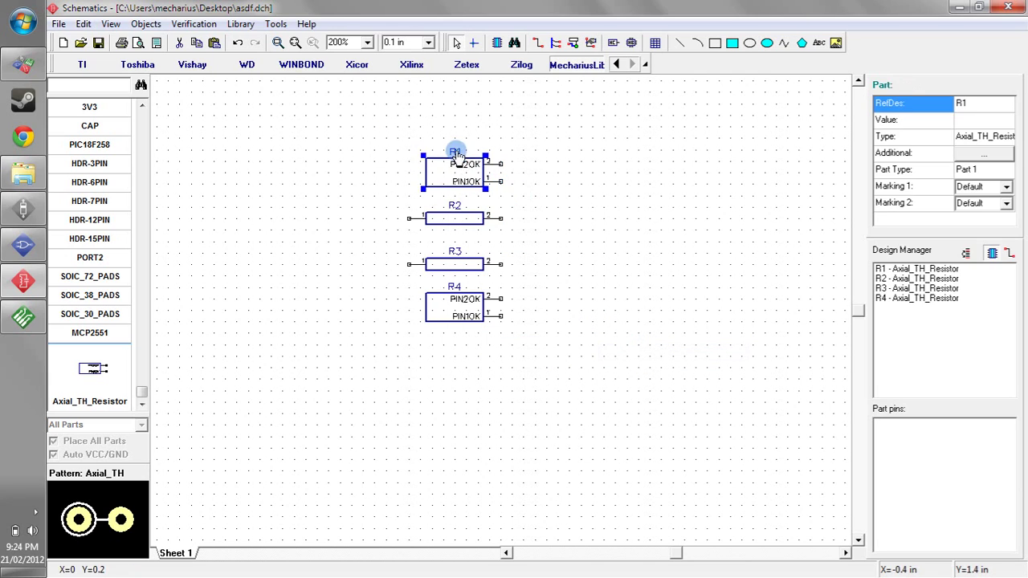
- Update all Axial_TH_Resistor parts from the library by Component Type, starting from R2, and save the schematic
right_click(440, 217)
mouse_move(493, 375)
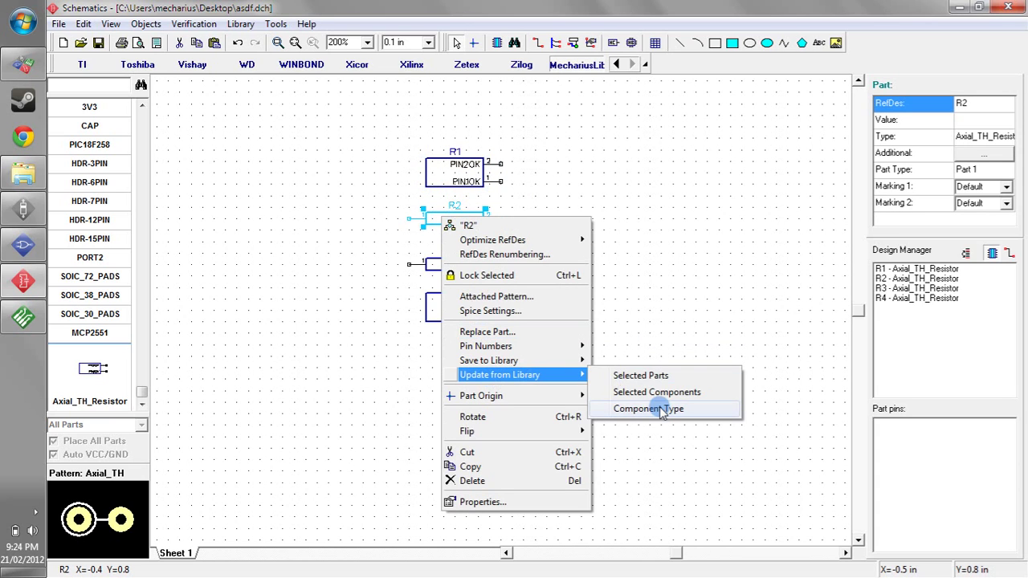
left_click(654, 410)
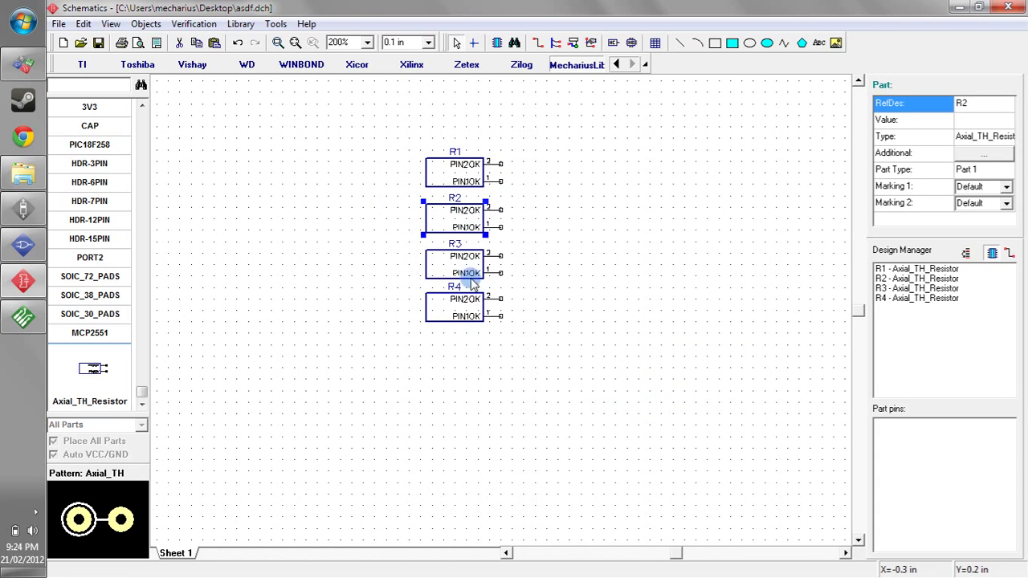
left_click_drag(365, 86, 768, 537)
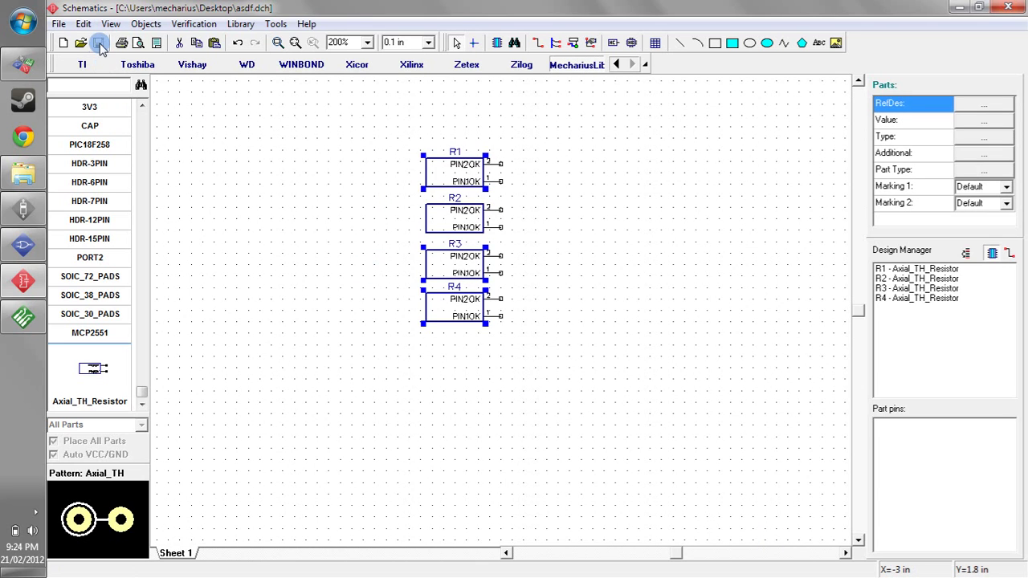
- Switch to PCB Layout and renew the design from the Related Schematic to bring in R4
left_click(23, 318)
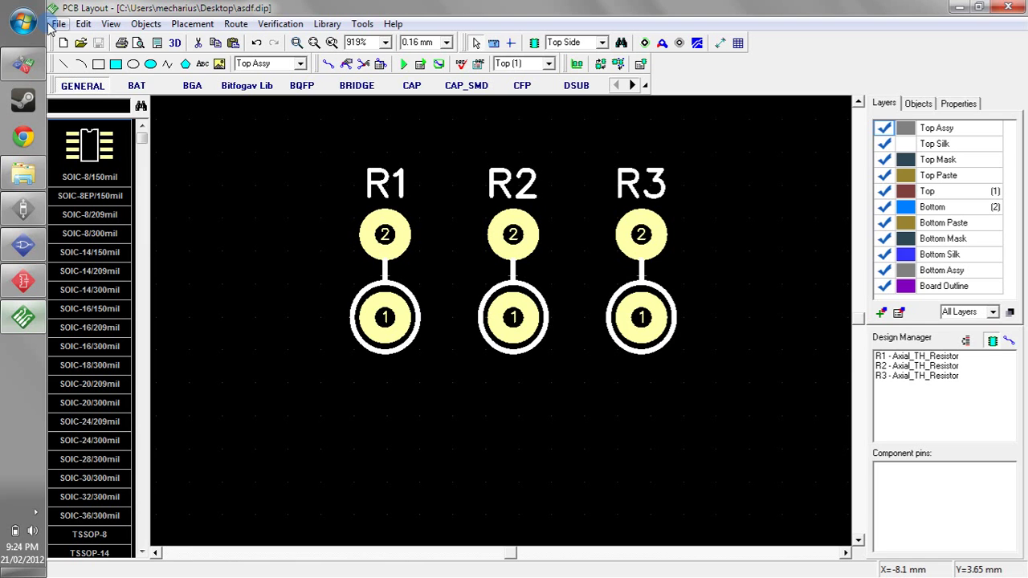
left_click(60, 23)
mouse_move(117, 232)
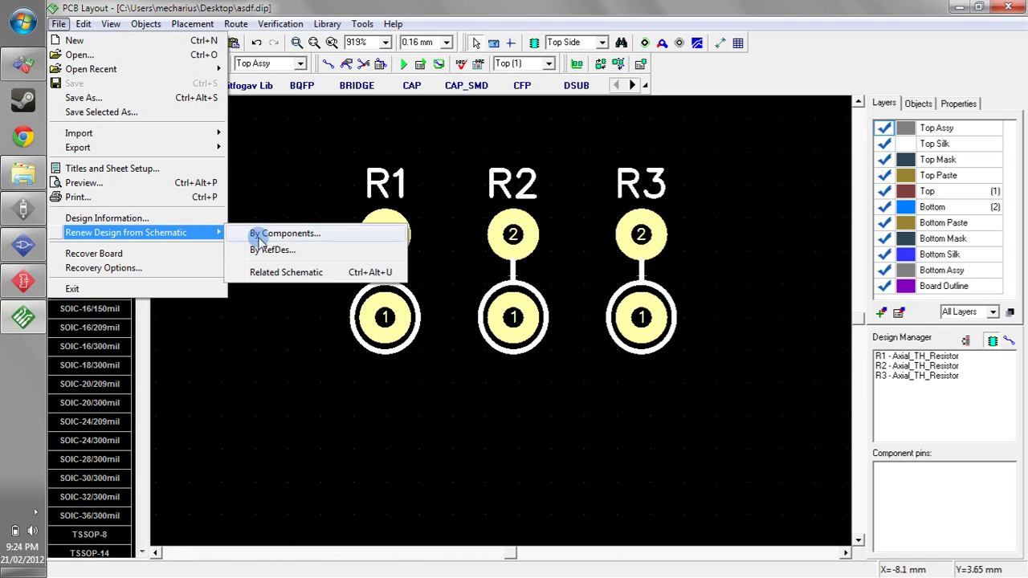
left_click(271, 273)
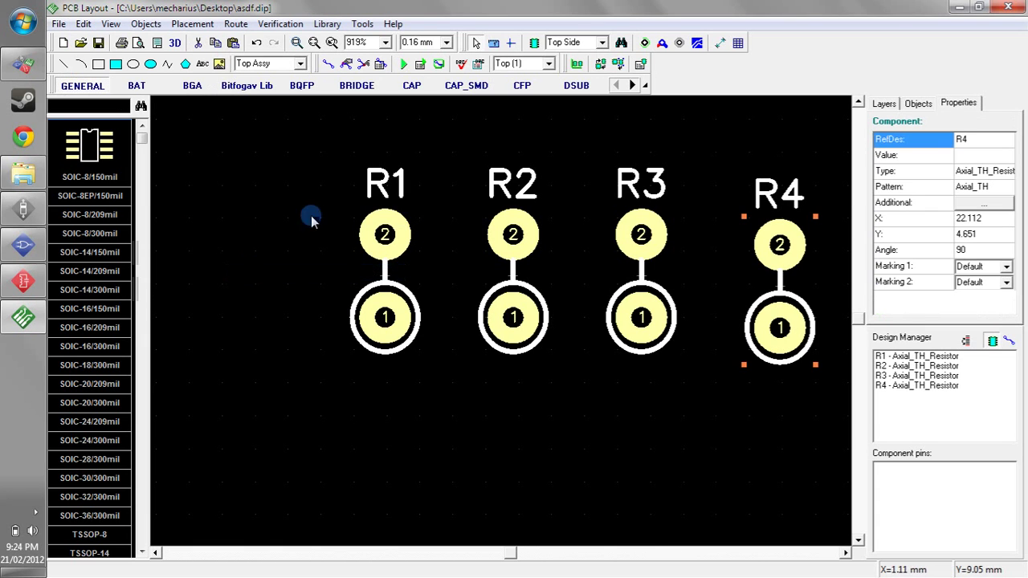
right_click_drag(647, 222, 584, 289)
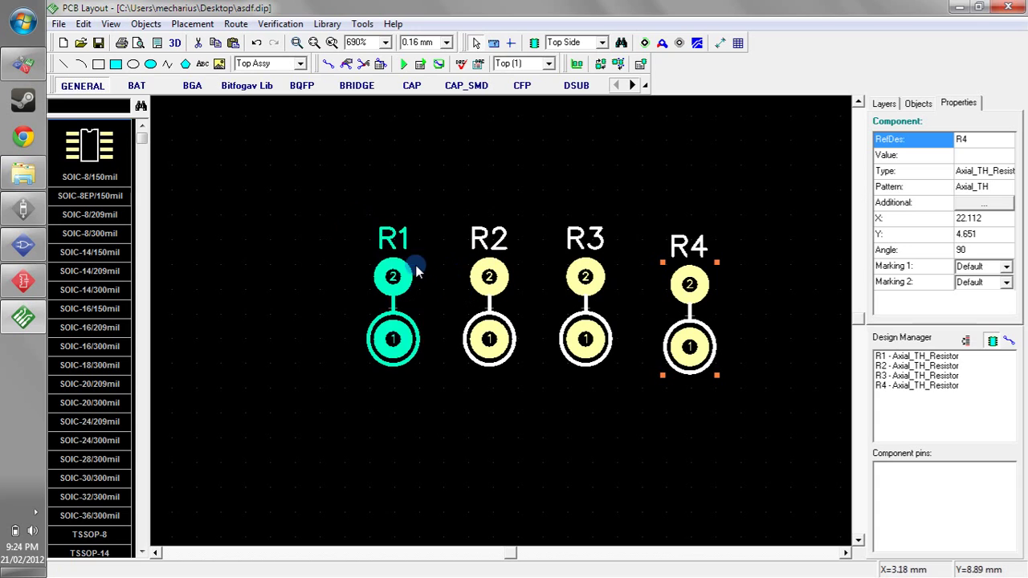
- Select resistors R2 to R4 on the board, save the PCB layout, and switch to Schematics
left_click_drag(330, 212, 456, 400)
left_click_drag(450, 205, 773, 411)
left_click(99, 42)
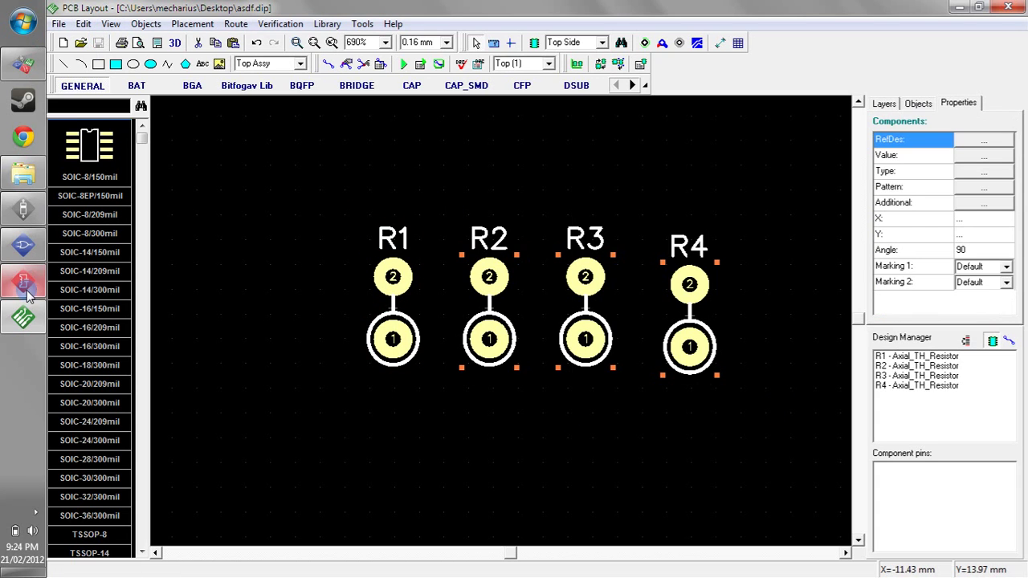
left_click(24, 279)
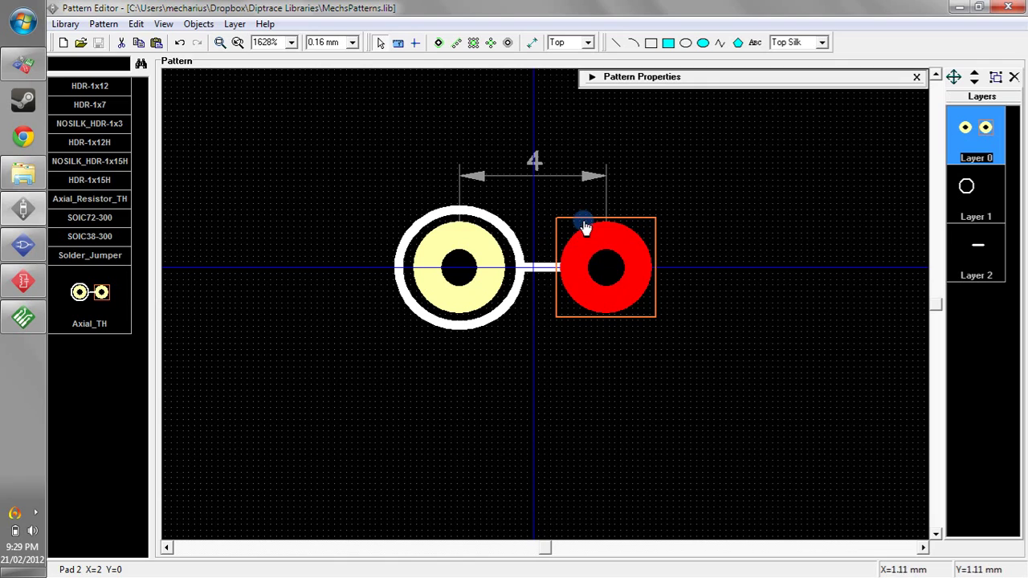
- In Pattern Editor, override the pattern's pad properties for pad 2 of Axial_TH and set it to a Through-Hole Rectangle
right_click(637, 243)
left_click(667, 427)
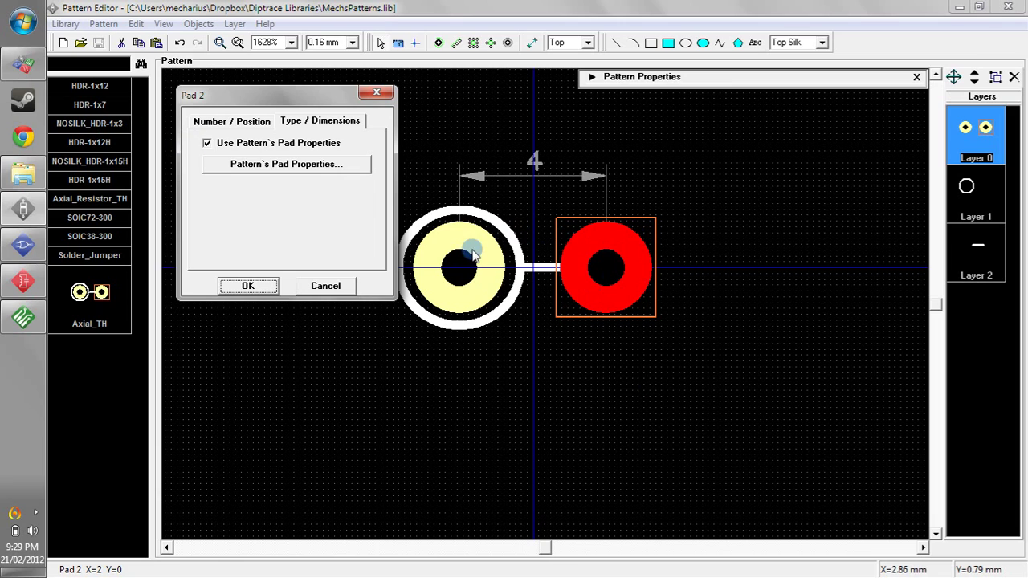
left_click(299, 144)
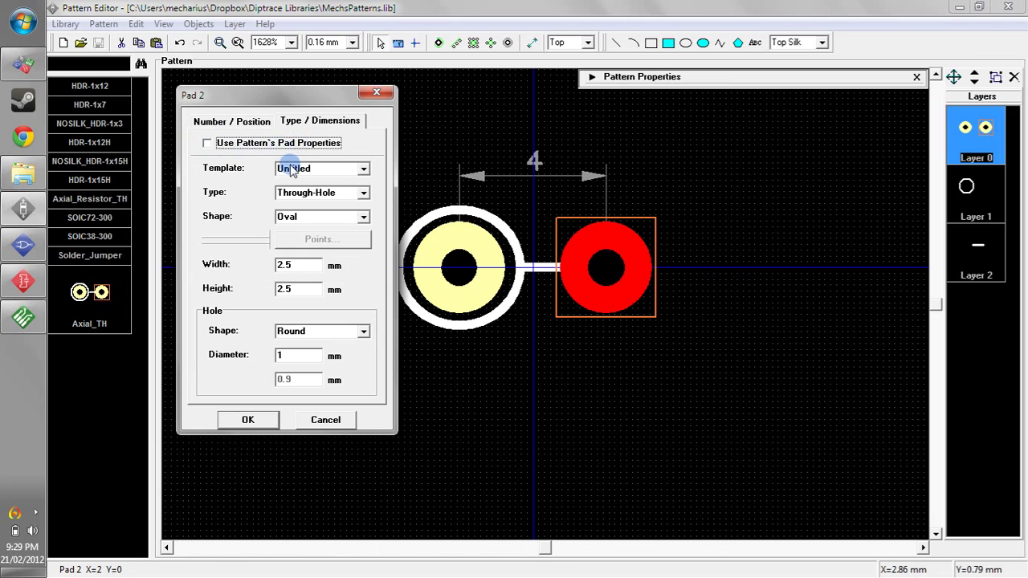
left_click(363, 194)
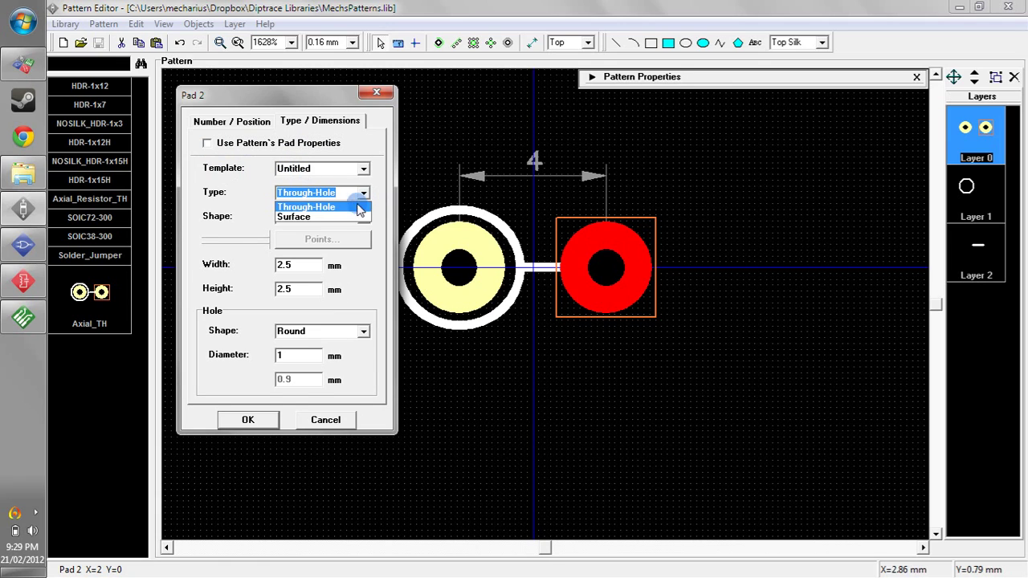
left_click(356, 206)
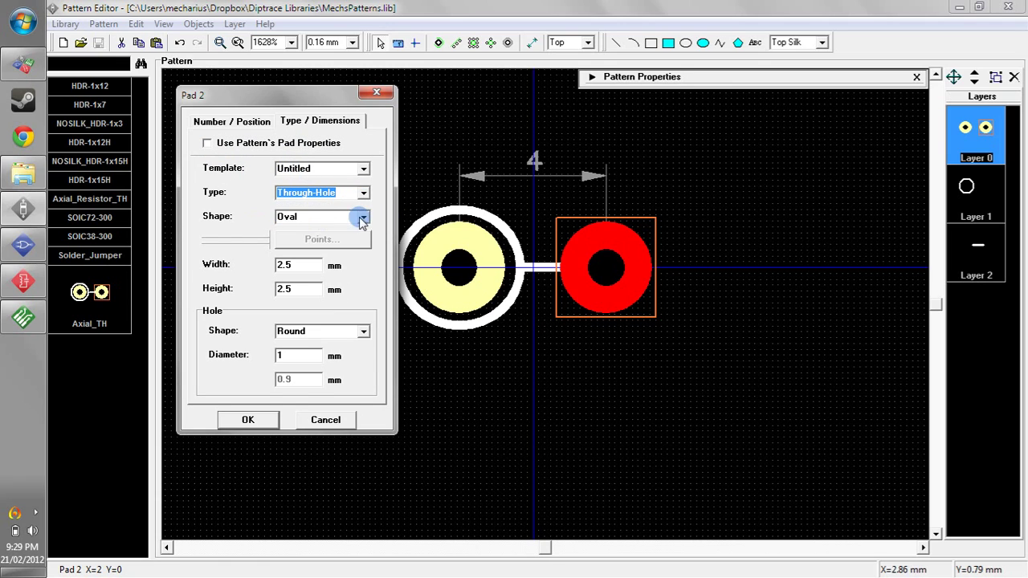
left_click(362, 219)
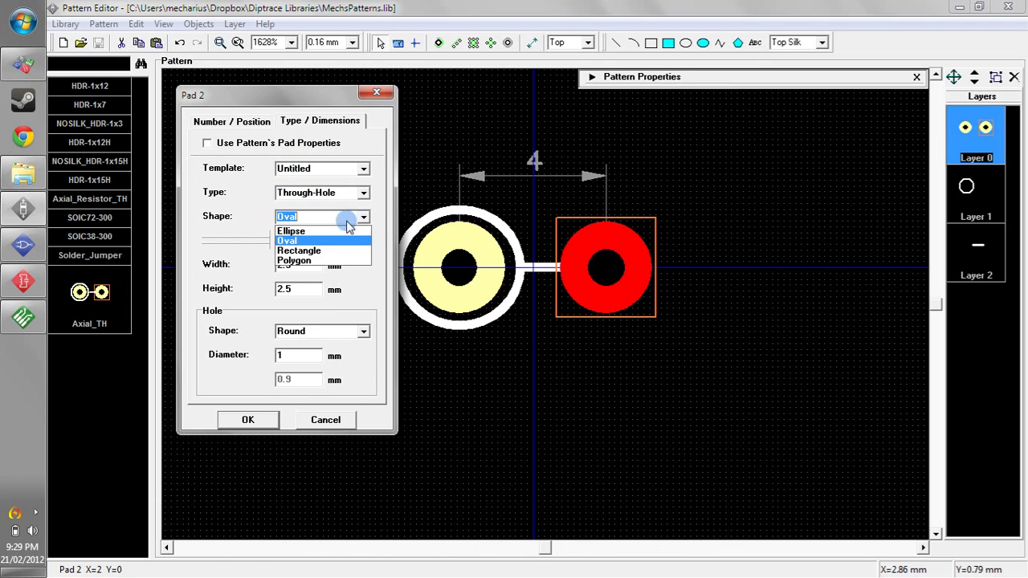
left_click(320, 251)
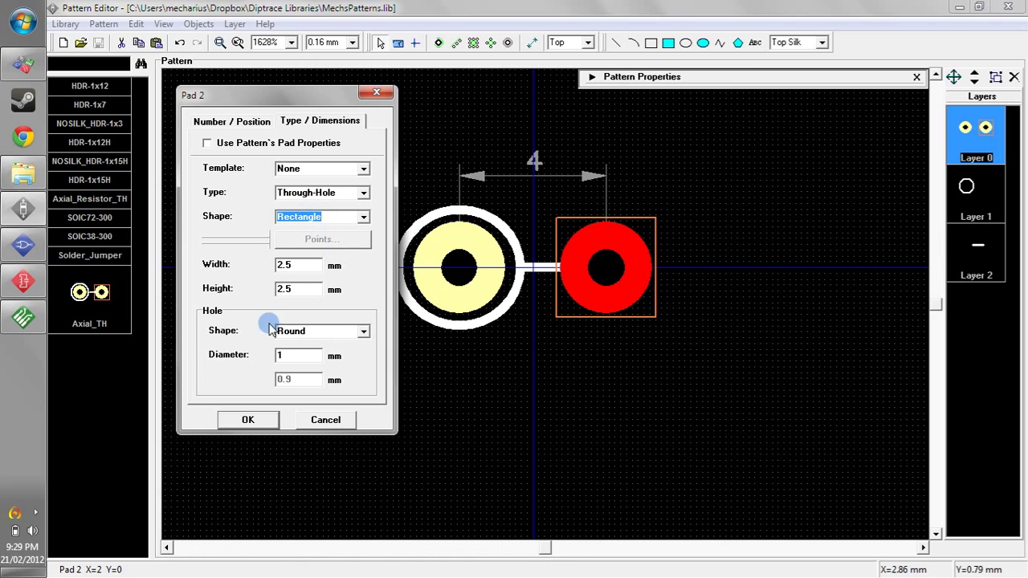
left_click(264, 423)
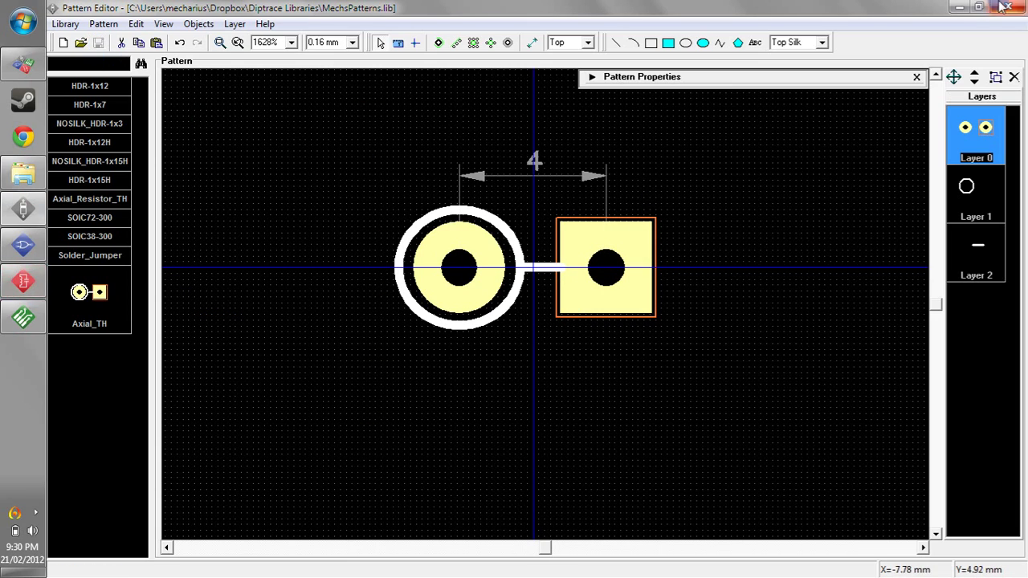
- Switch to Component Editor and reattach the edited Axial_TH pattern from the MechsPatterns library to Axial_TH_Resistor
left_click(960, 8)
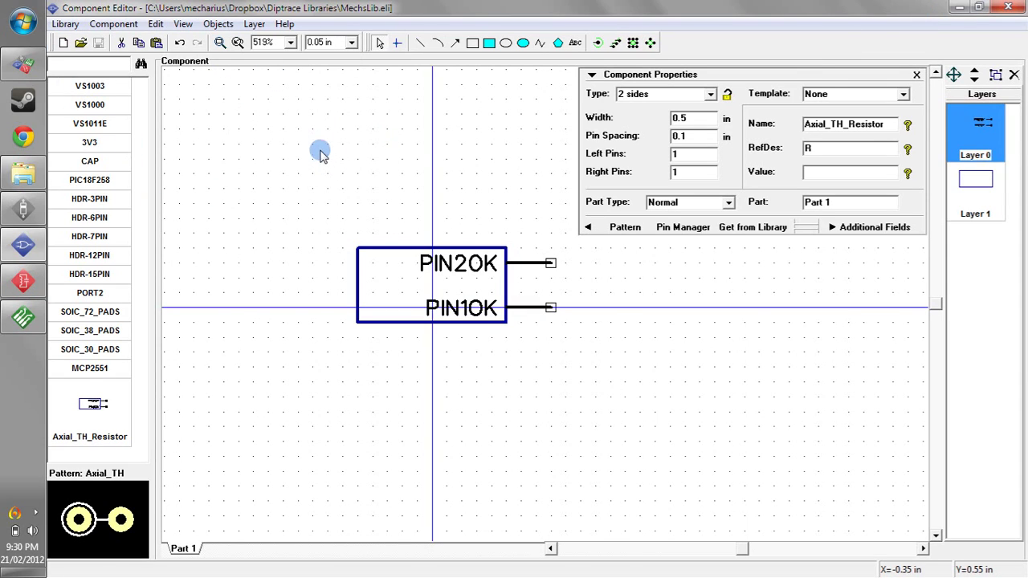
left_click(625, 227)
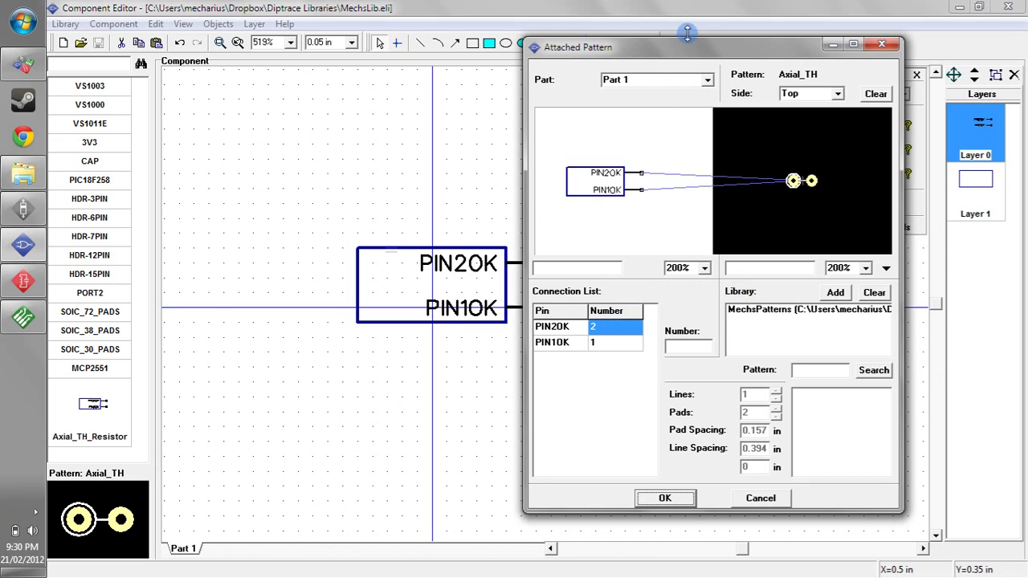
left_click_drag(682, 47, 395, 62)
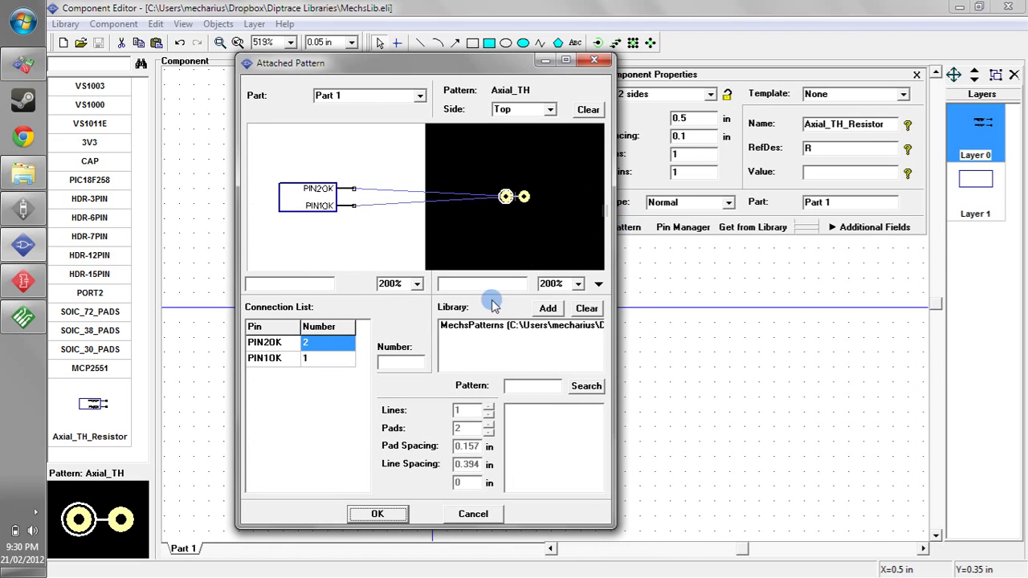
left_click(486, 334)
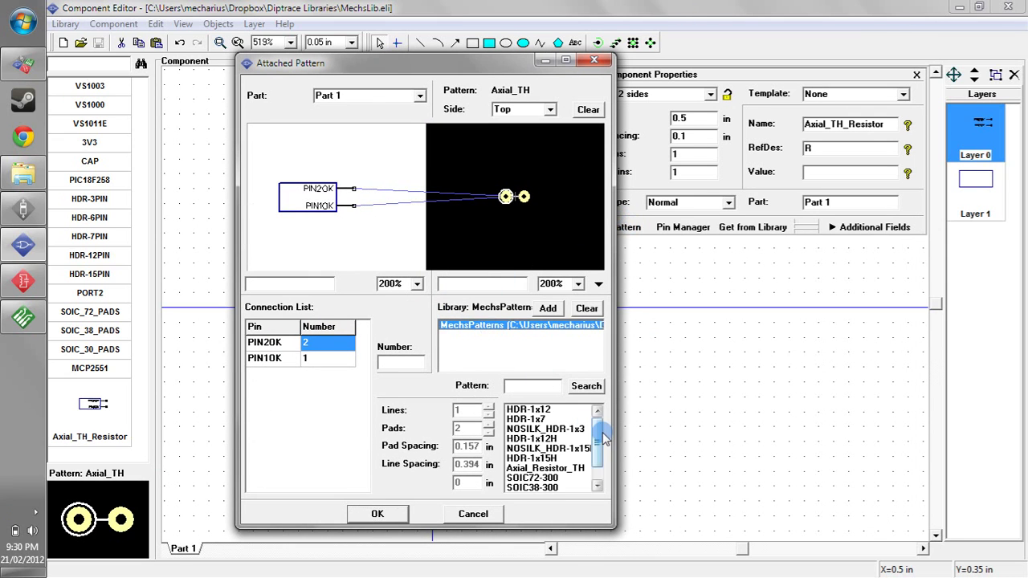
left_click_drag(600, 427, 594, 451)
left_click(526, 487)
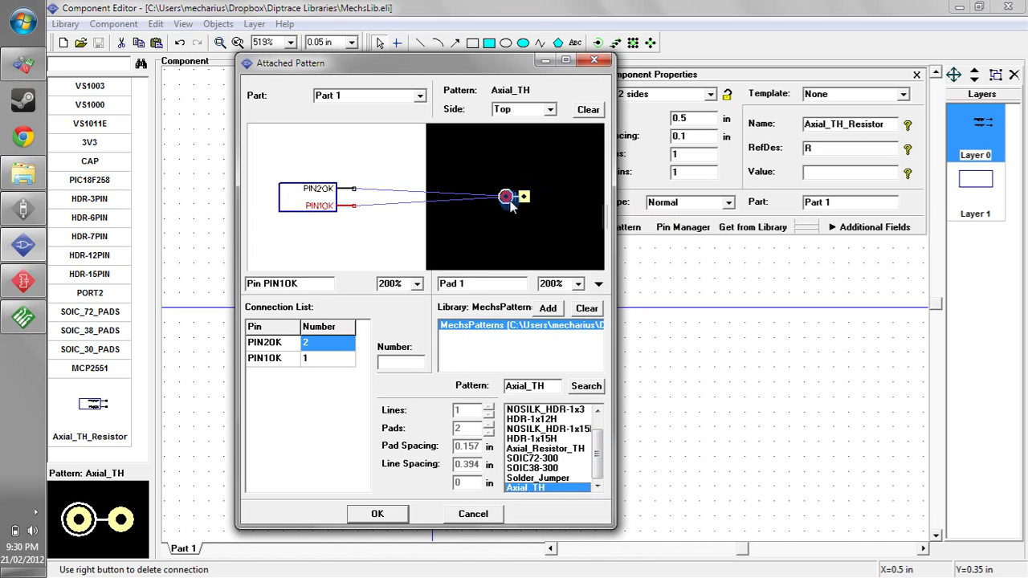
left_click(377, 514)
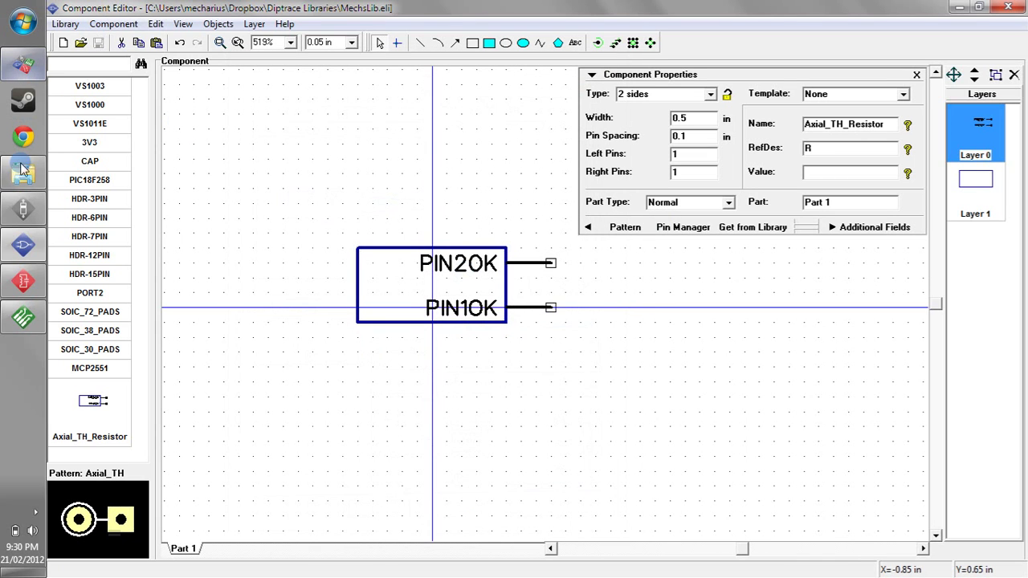
- Switch to Schematics, update every Axial_TH_Resistor from the library by Component Type, starting from R1, and save the schematic
left_click(957, 9)
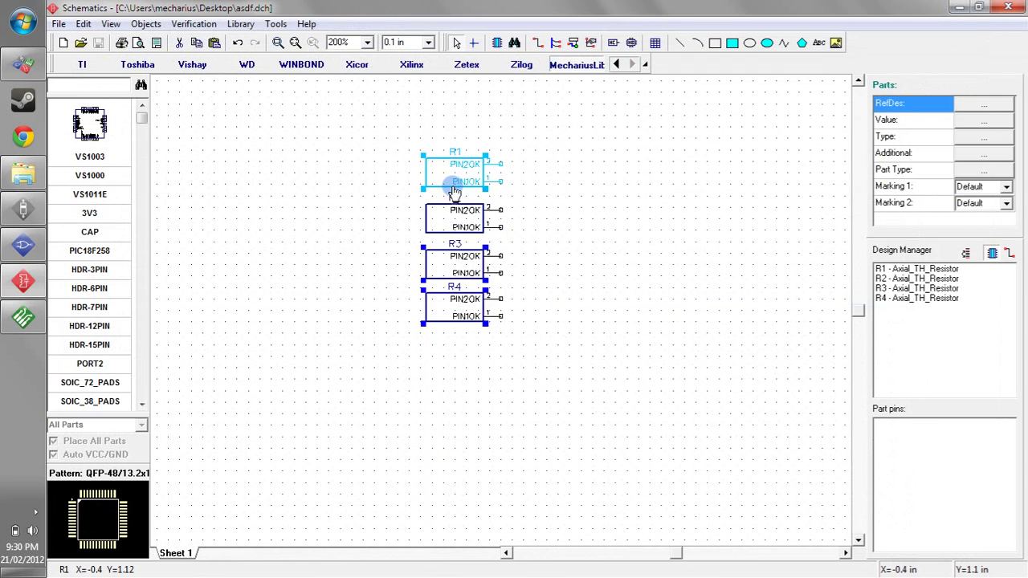
right_click(472, 188)
mouse_move(530, 348)
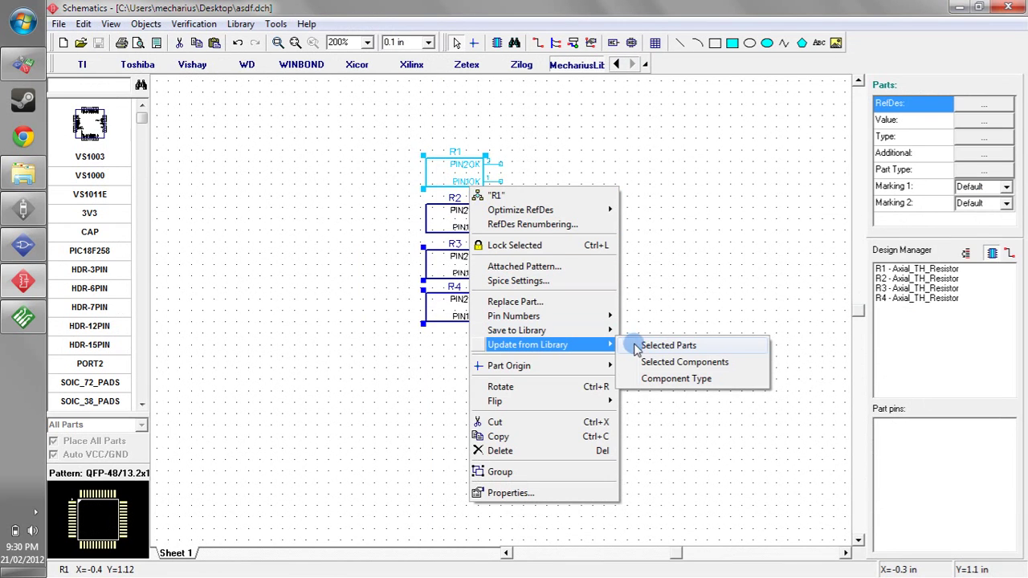
left_click(651, 379)
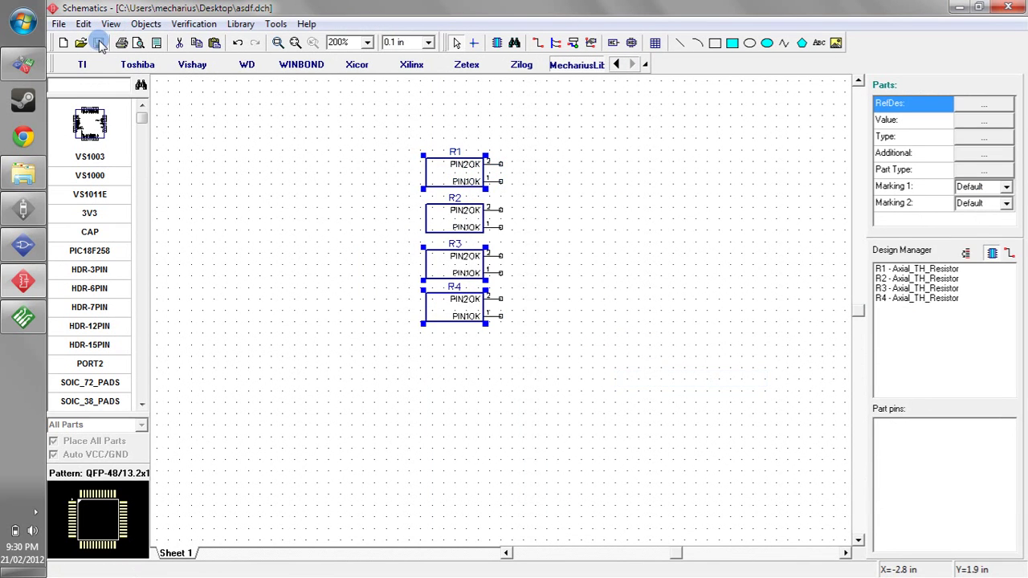
- Switch to PCB Layout, renew the design from the Related Schematic to apply the square pad 2, and save the board
left_click(959, 7)
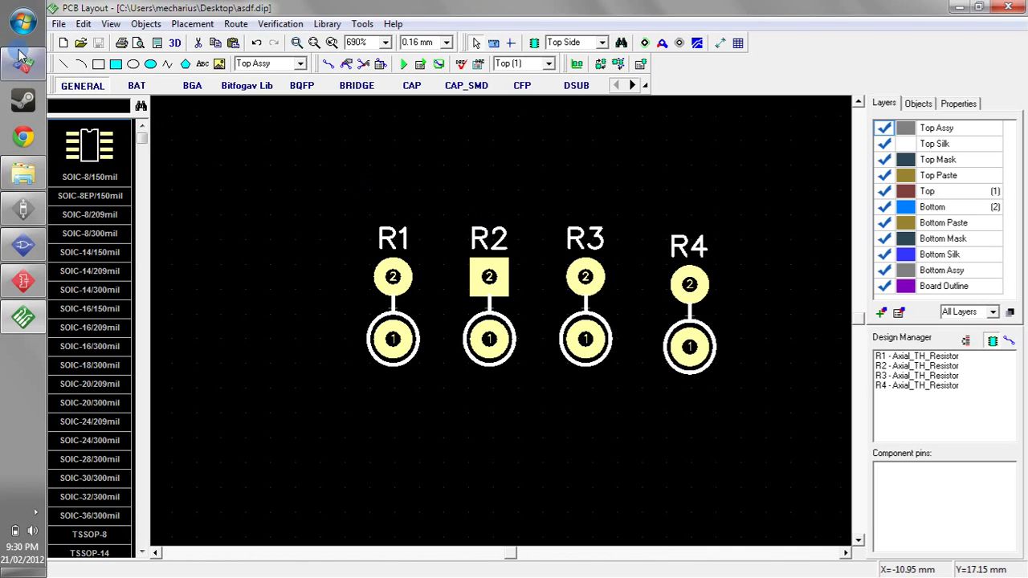
left_click(58, 23)
mouse_move(136, 232)
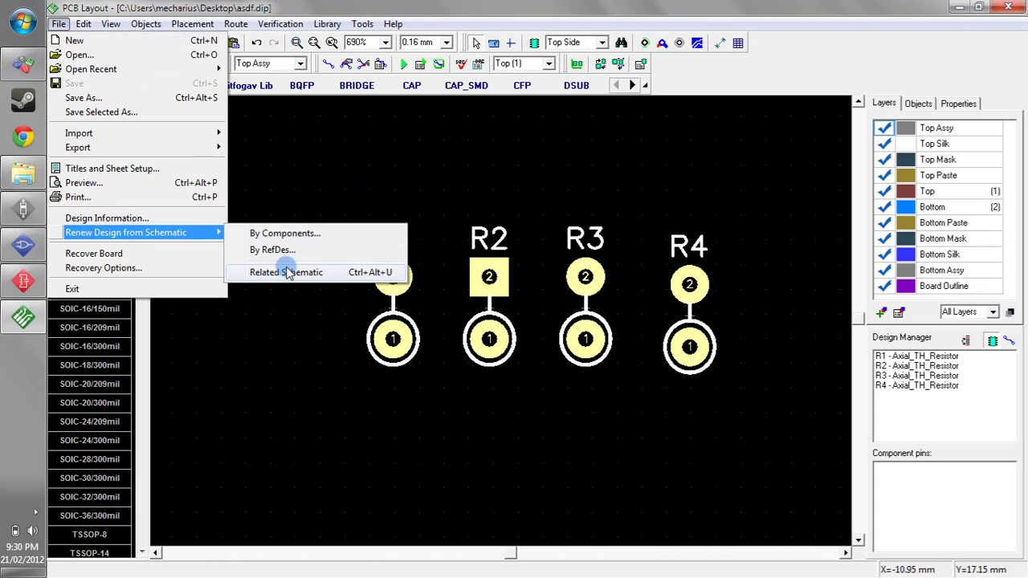
left_click(284, 271)
left_click(98, 43)
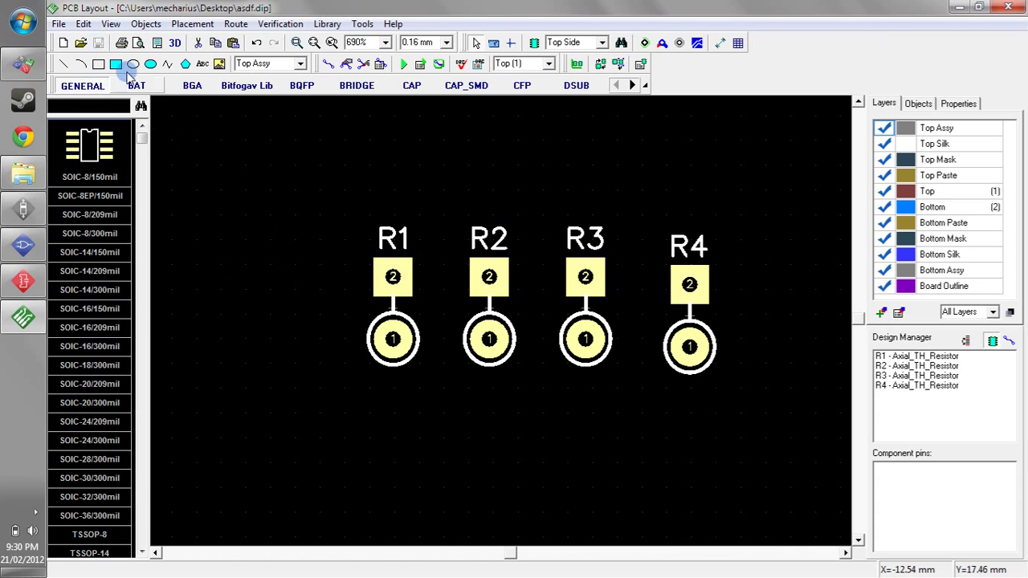
left_click_drag(217, 149, 804, 431)
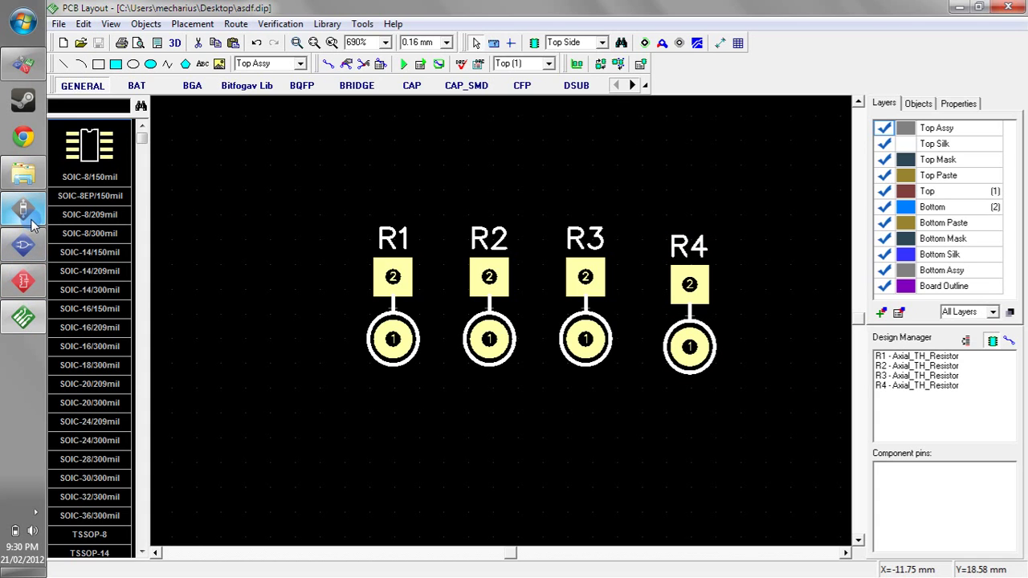
- Switch to Component Editor, save the MechsLib component library, and return to PCB Layout
left_click(26, 247)
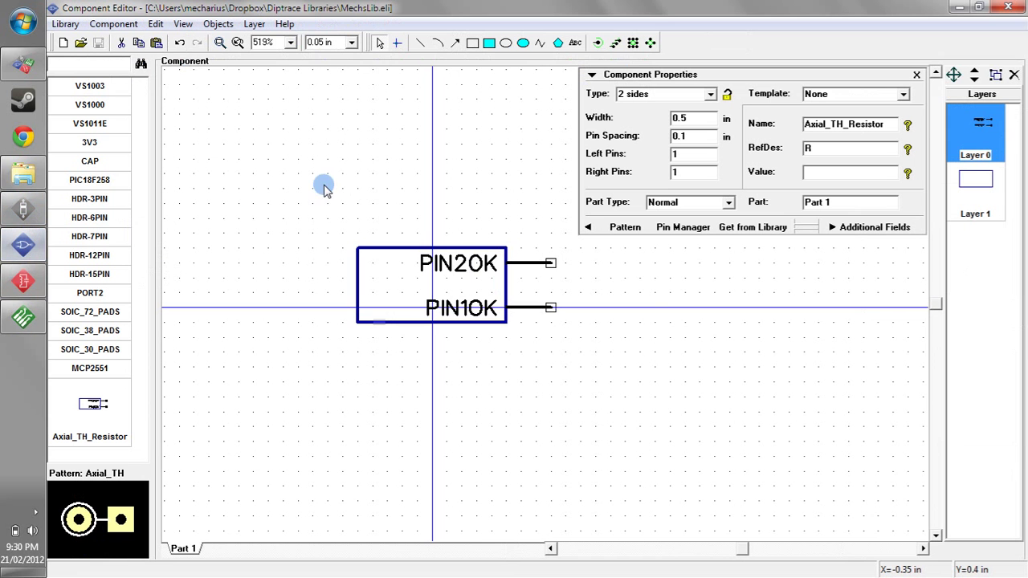
left_click_drag(324, 184, 691, 452)
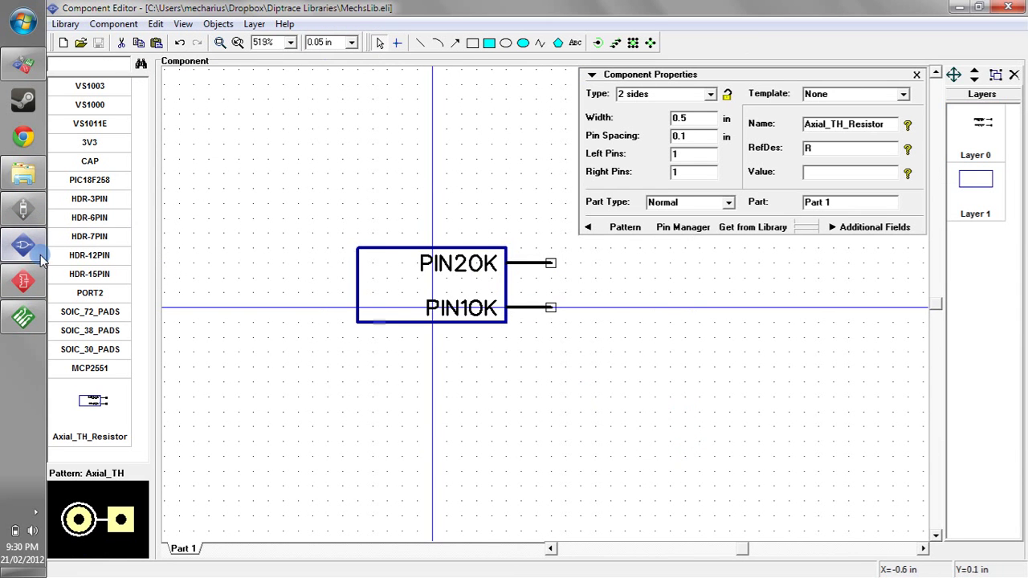
mouse_move(274, 189)
left_mouse_down()
mouse_move(566, 376)
mouse_move(626, 380)
mouse_move(291, 200)
left_mouse_up()
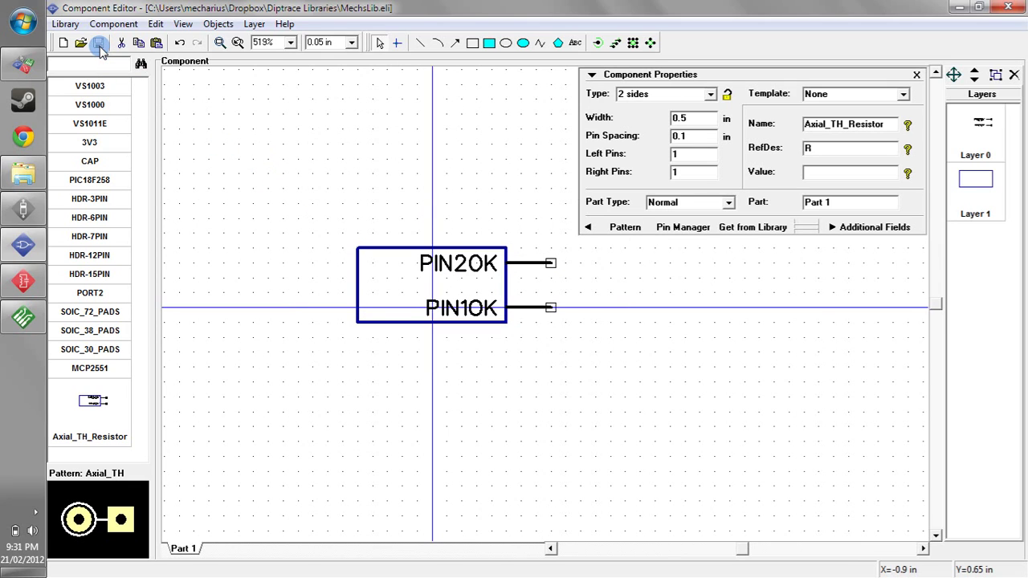
left_click(100, 46)
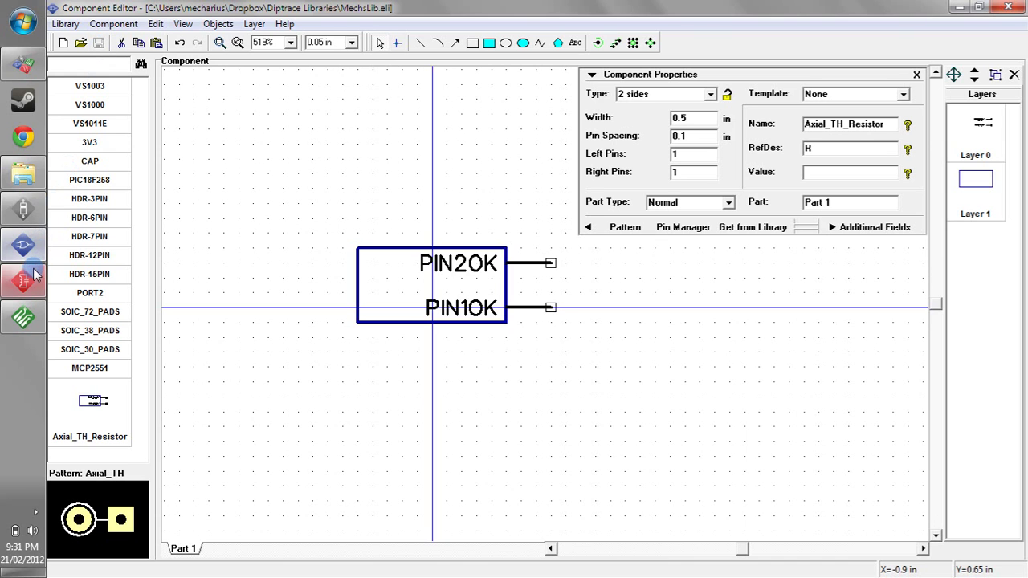
left_click(959, 8)
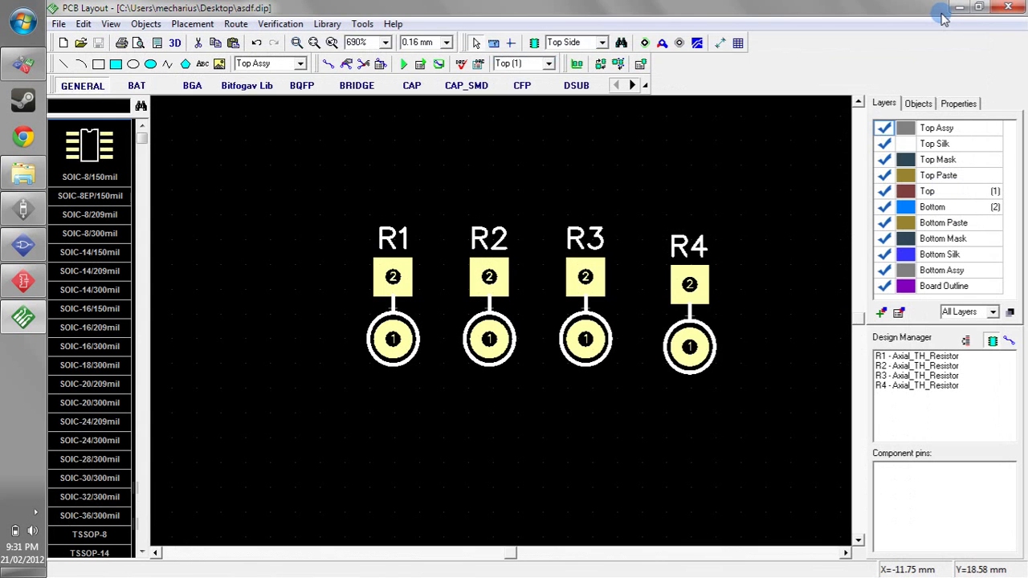